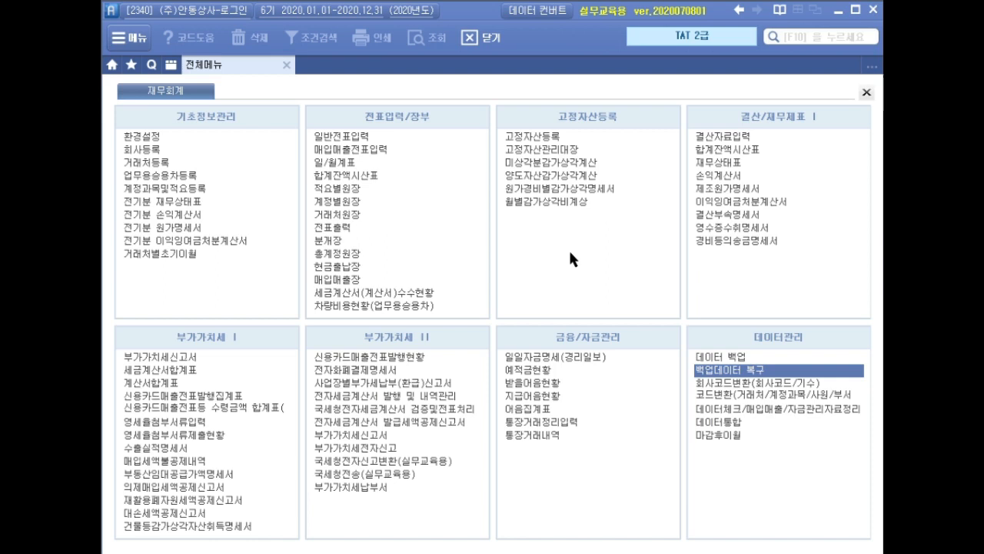
Open general voucher entry (일반전표입력) for April 2020 and start a new line dated the 2nd
{"action": "left_click", "coordinate": [377, 137]}
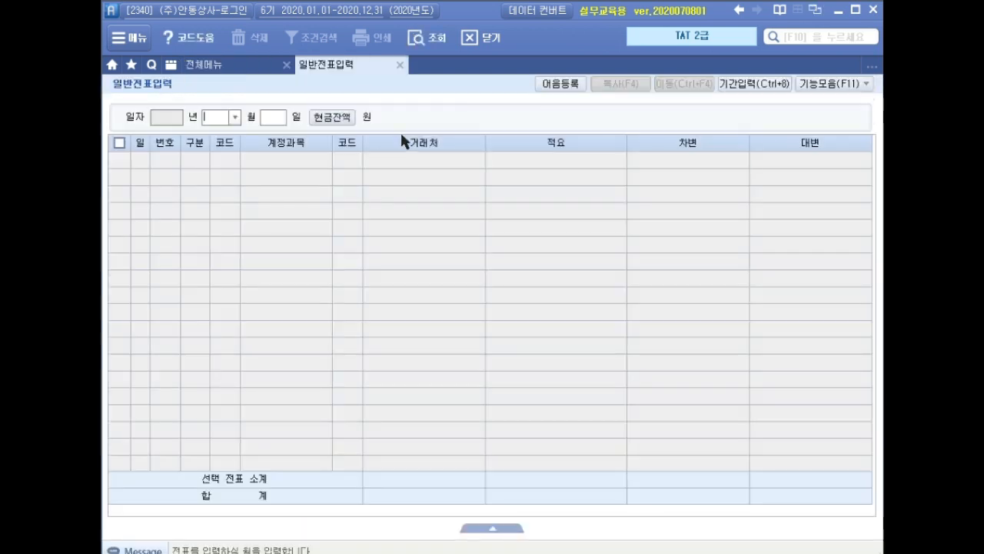
{"action": "type", "text": "4"}
{"action": "key", "text": "Return"}
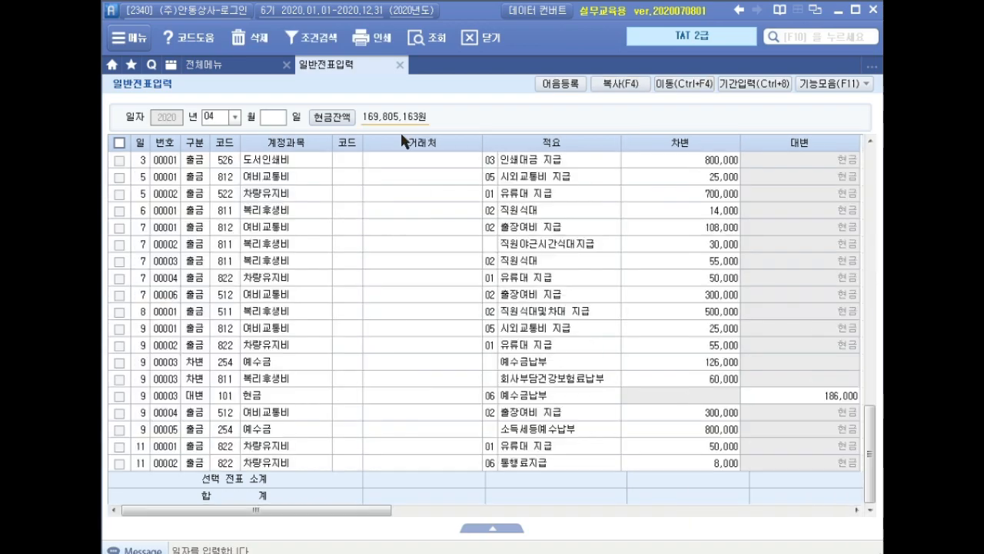
{"action": "key", "text": "Return"}
{"action": "type", "text": "2"}
{"action": "key", "text": "Return"}
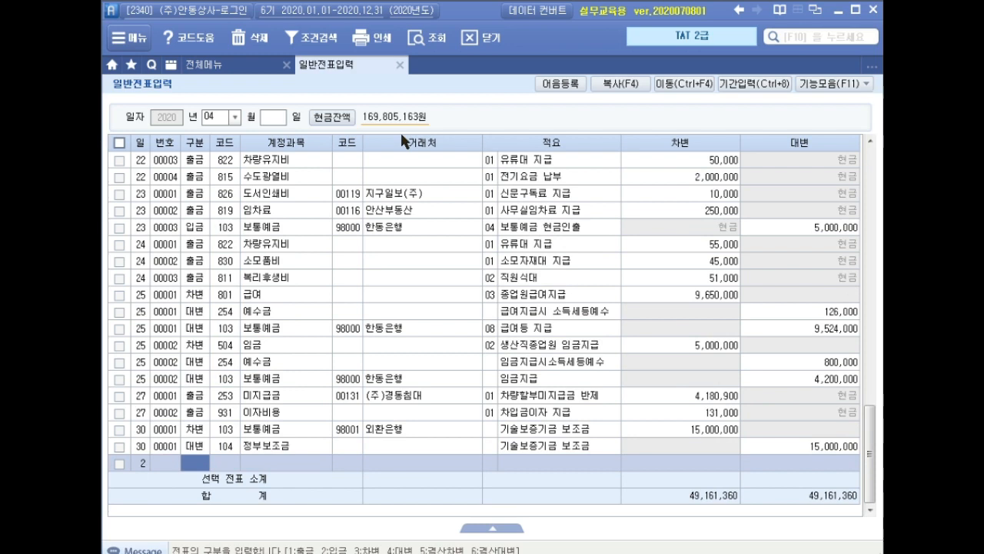
Enter a debit line for account 252 지급어음 with client (주)선영산업 and amount 33,000,000
{"action": "type", "text": "3"}
{"action": "key", "text": "Return"}
{"action": "type", "text": "지급"}
{"action": "key", "text": "Return"}
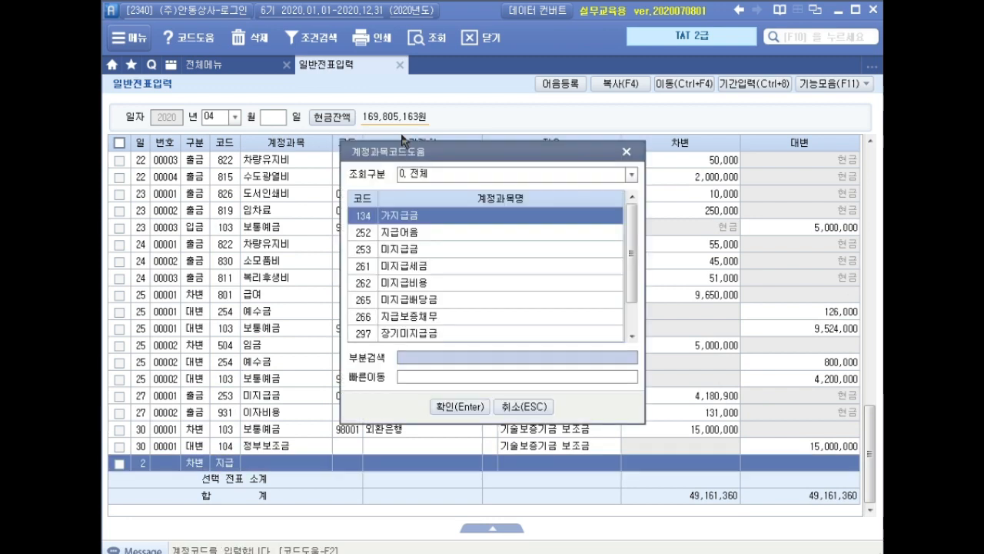
{"action": "key", "text": "Down"}
{"action": "key", "text": "Return"}
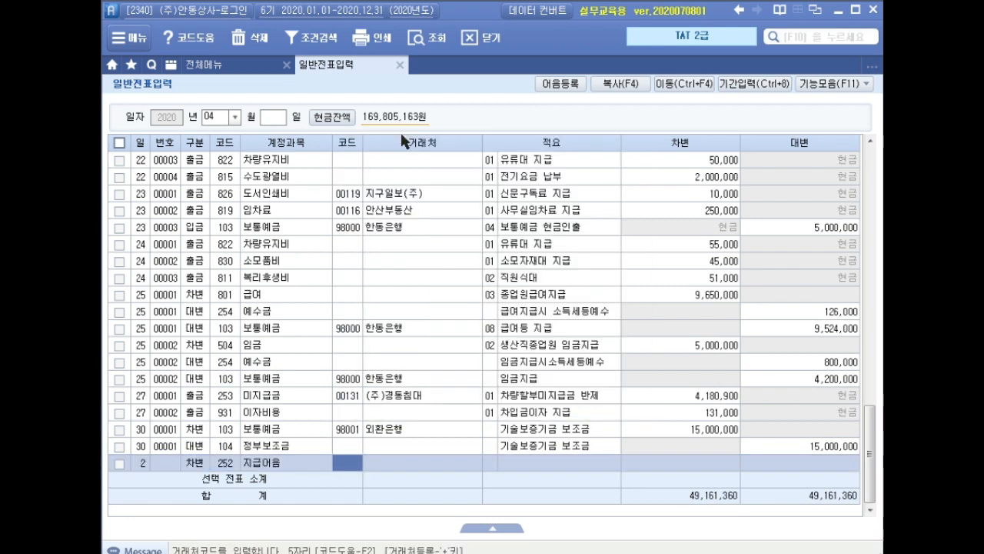
{"action": "type", "text": "선영"}
{"action": "key", "text": "Return"}
{"action": "key", "text": "Return"}
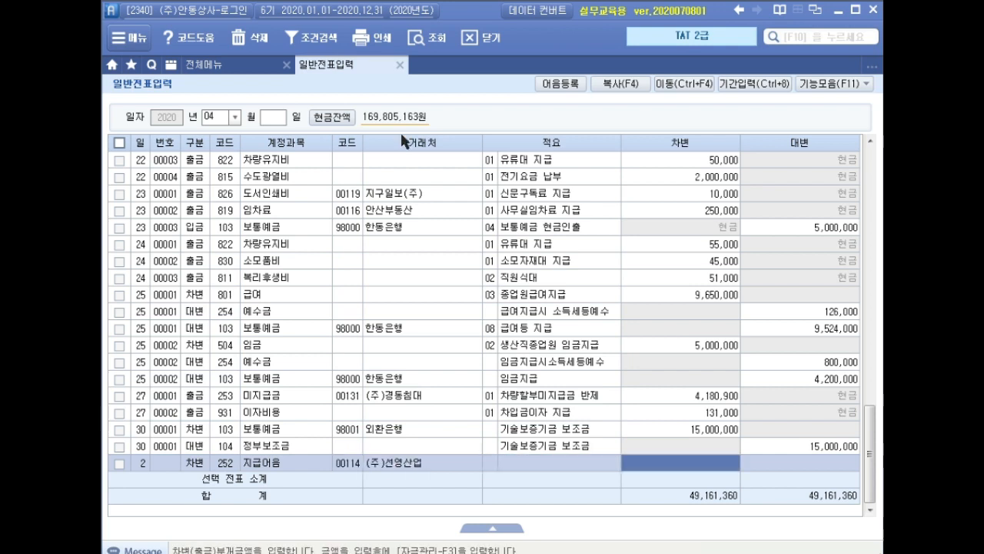
{"action": "type", "text": "33000000"}
{"action": "key", "text": "Return"}
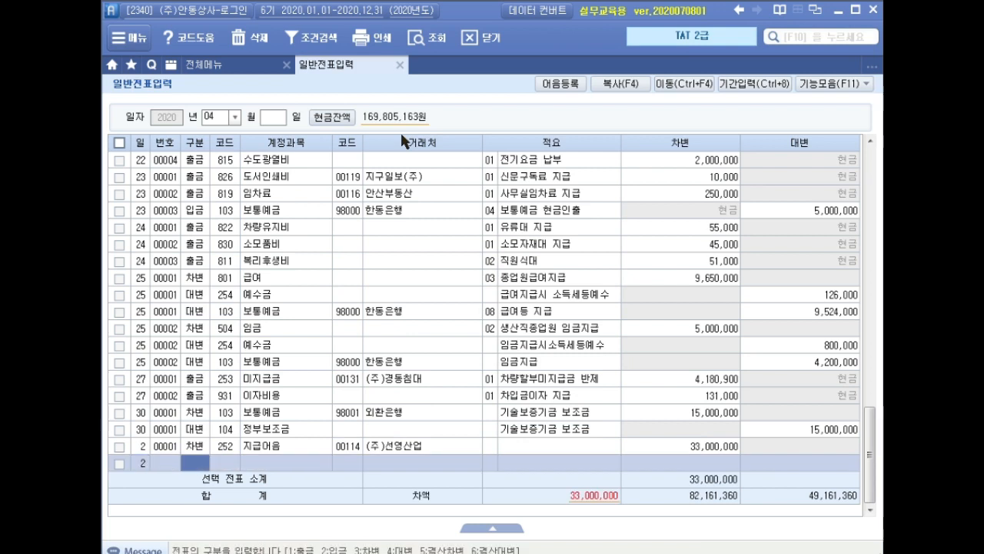
Enter the matching credit line for account 102 당좌예금 with client 국민은행(당좌) and amount 33,000,000
{"action": "type", "text": "4"}
{"action": "type", "text": "당좌"}
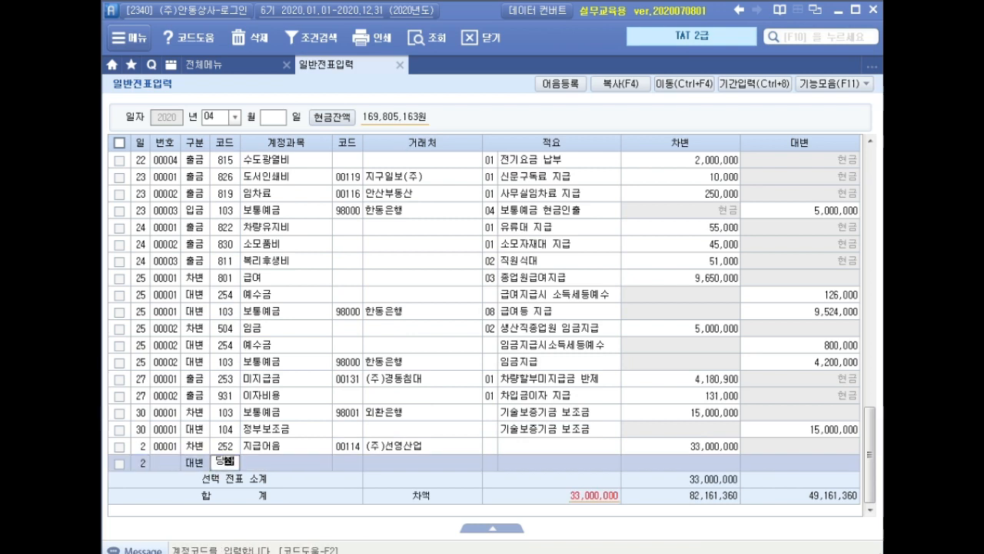
{"action": "key", "text": "Return"}
{"action": "key", "text": "Return"}
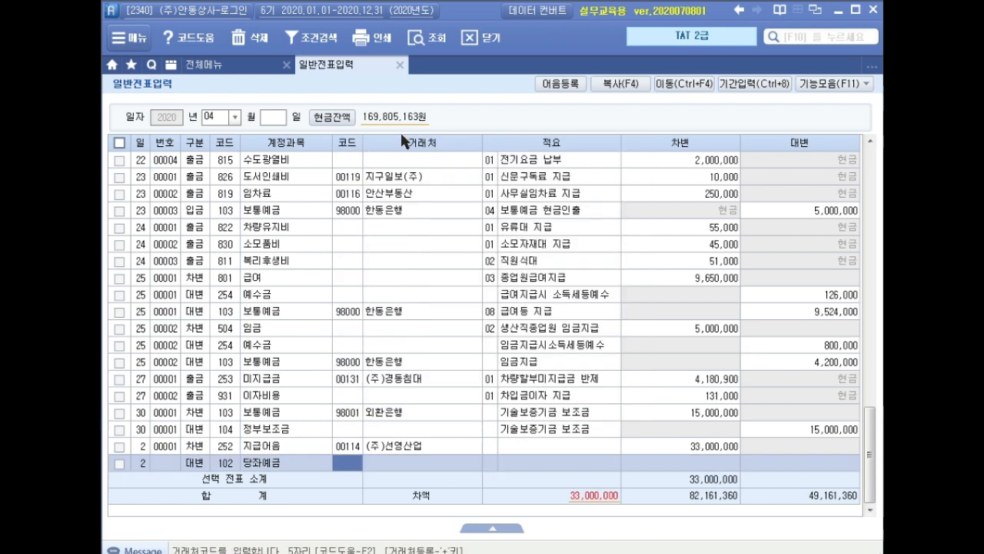
{"action": "type", "text": "국민"}
{"action": "key", "text": "Return"}
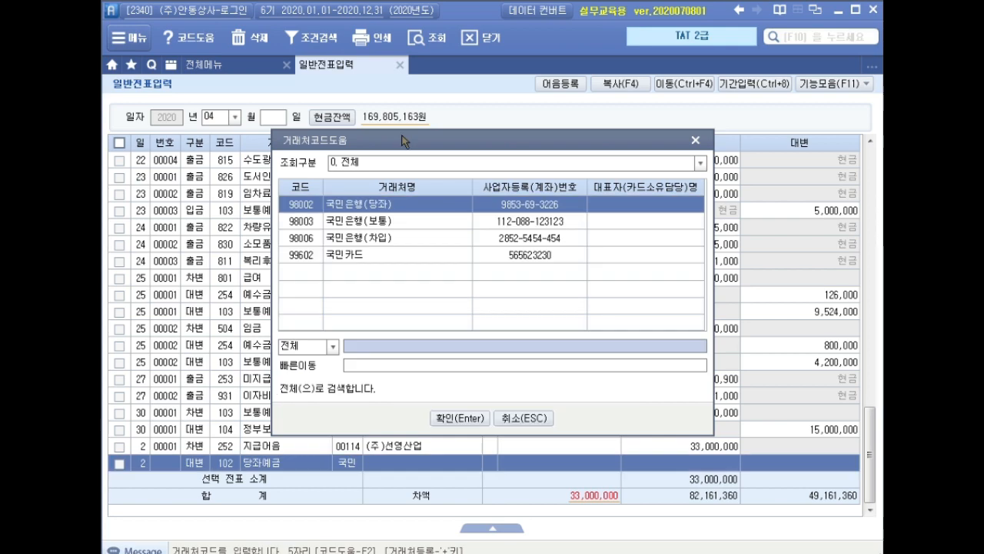
{"action": "key", "text": "Return"}
{"action": "key", "text": "Return"}
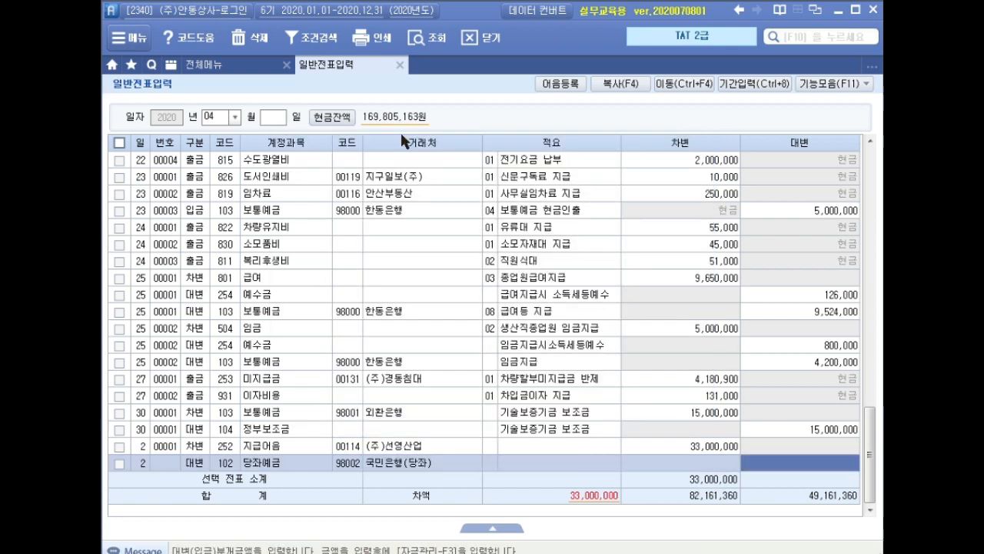
{"action": "type", "text": "3000000"}
{"action": "key", "text": "Return"}
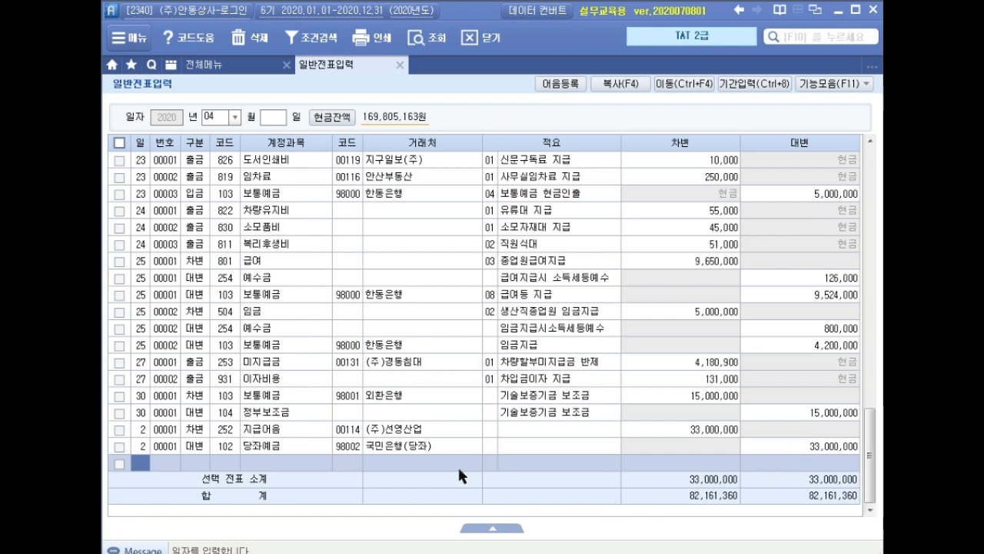
In fund management (자금관리) for the 지급어음 line, set status 3 결제 and select the (주)선영산업 electronic note due 2020-04-02
{"action": "left_click", "coordinate": [285, 429]}
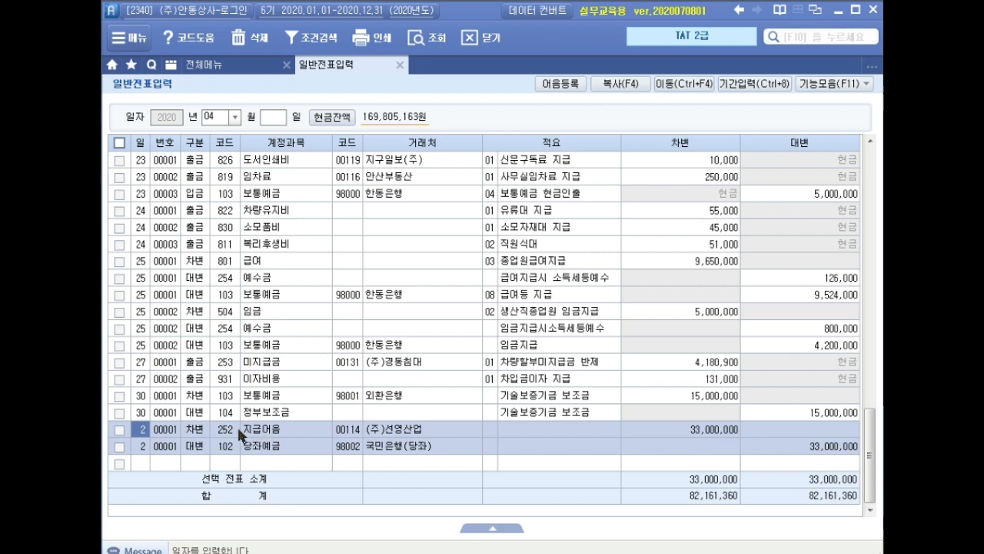
{"action": "left_click", "coordinate": [357, 429]}
{"action": "left_click", "coordinate": [427, 430]}
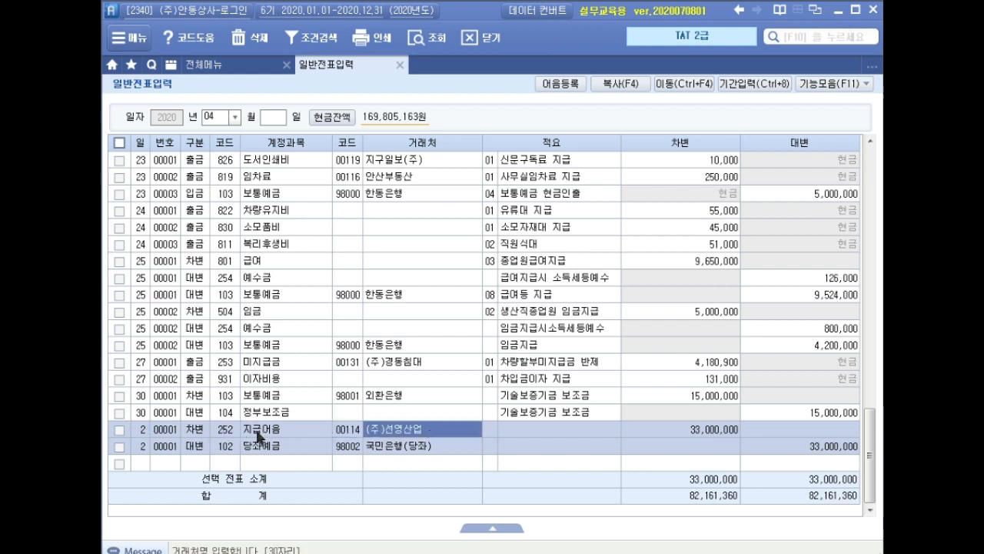
{"action": "left_click", "coordinate": [833, 84]}
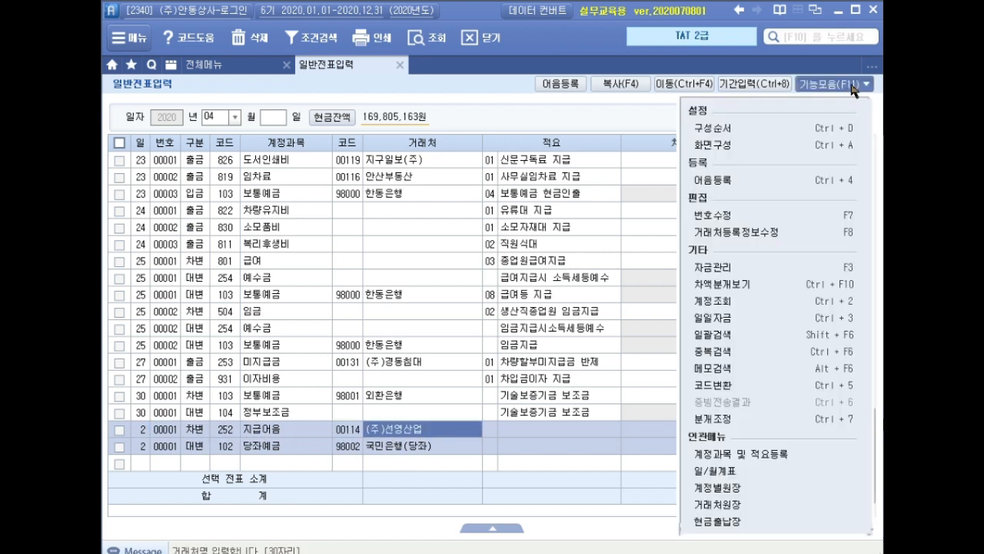
{"action": "left_click", "coordinate": [736, 267]}
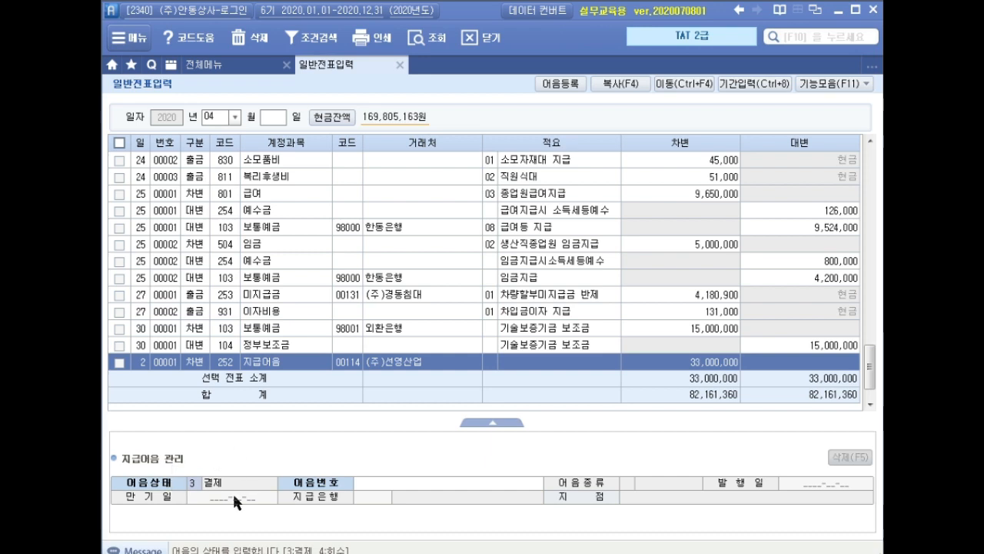
{"action": "key", "text": "Return"}
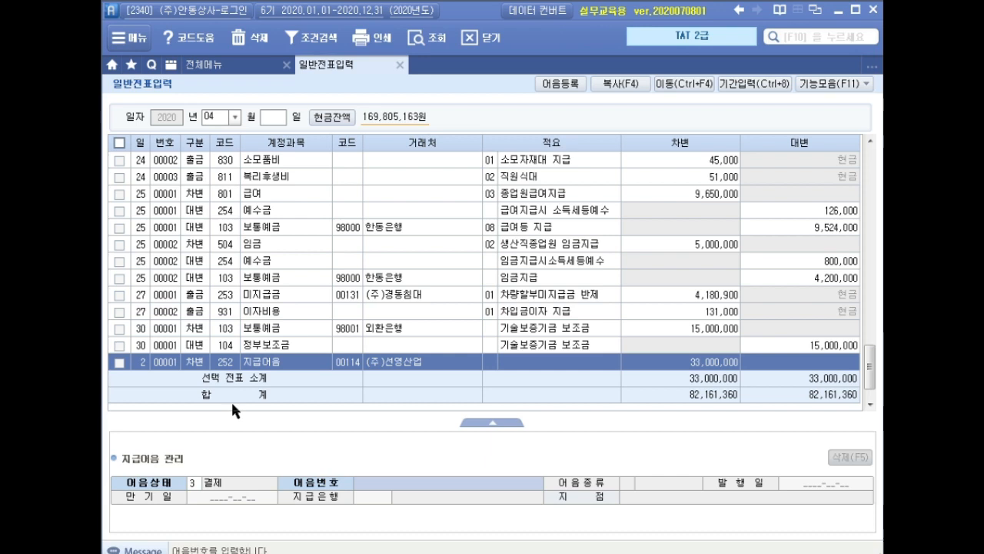
{"action": "key", "text": "F2"}
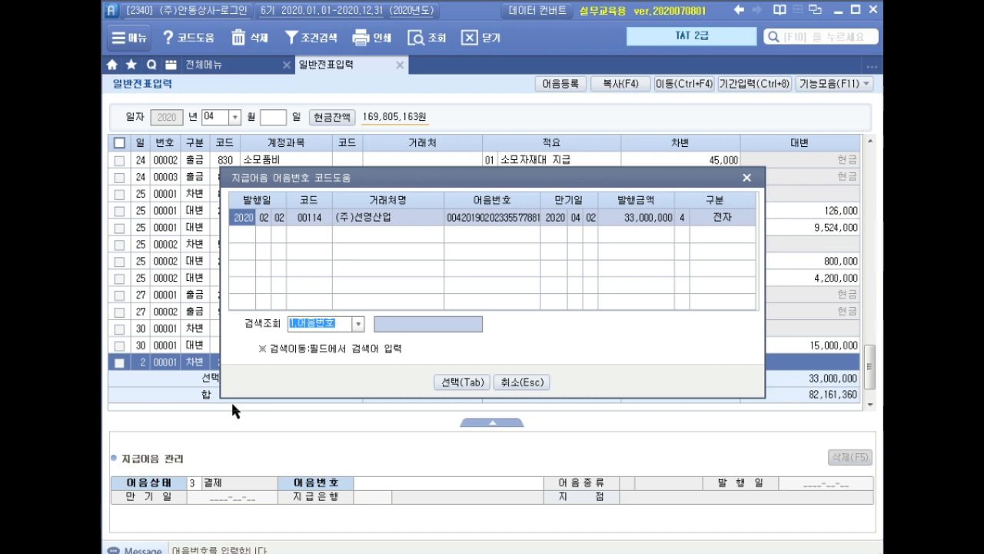
{"action": "left_click", "coordinate": [461, 382]}
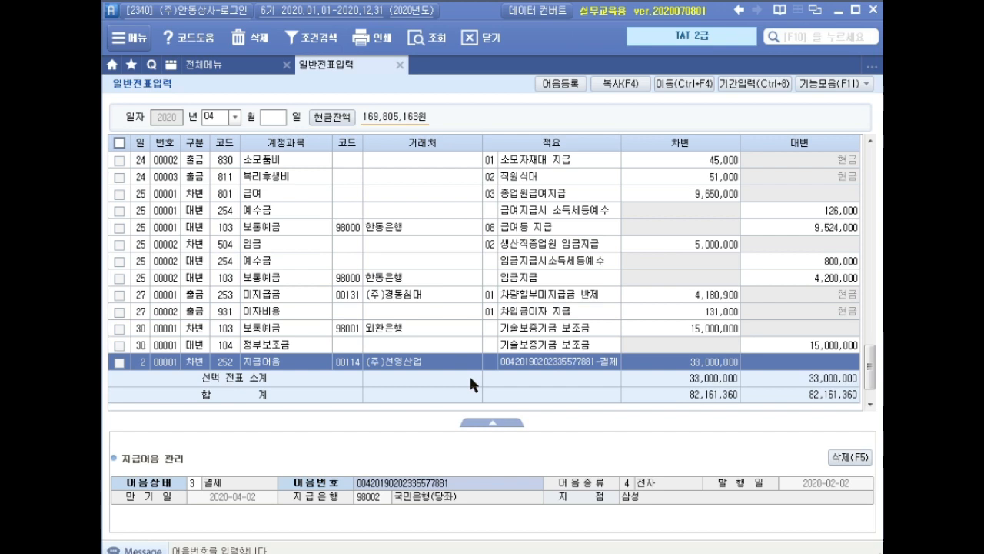
{"action": "key", "text": "Return"}
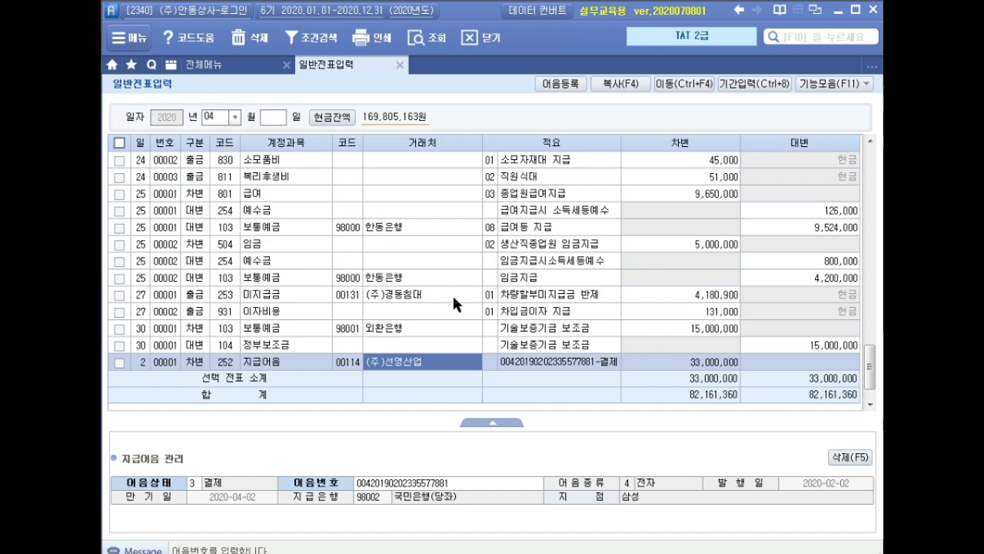
Add a debit line dated April 13 for account 831 수수료비용 with amount 480,000 and no client
{"action": "key", "text": "Return"}
{"action": "type", "text": "13"}
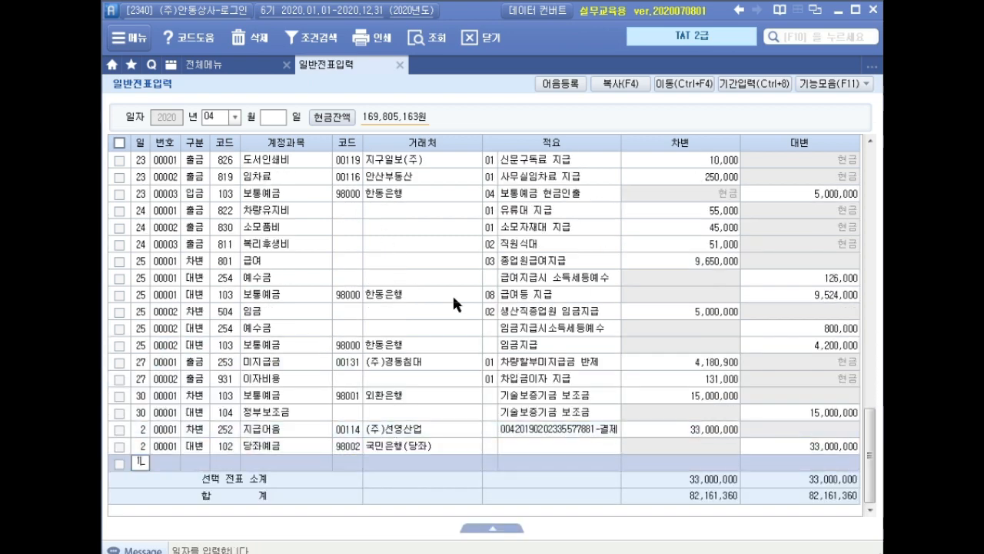
{"action": "key", "text": "Return"}
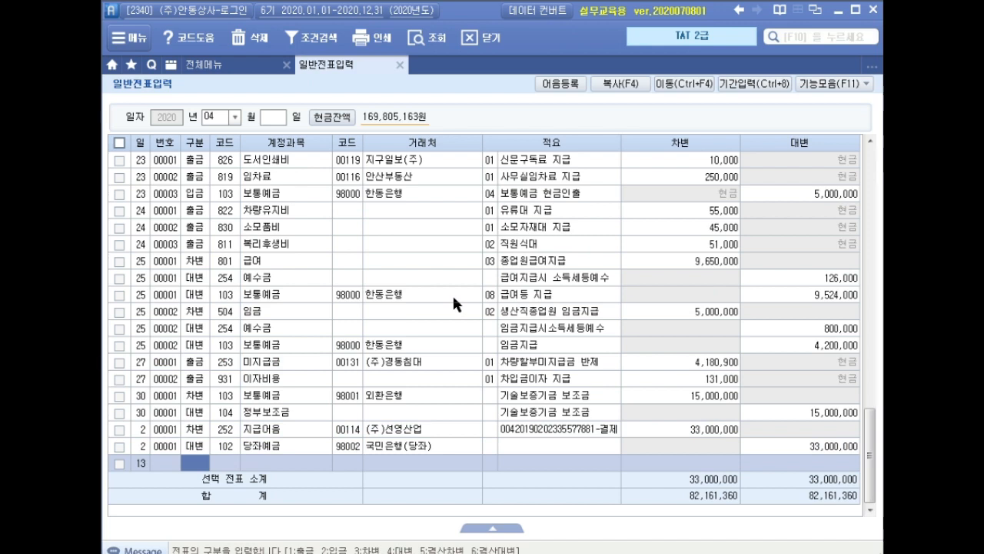
{"action": "type", "text": "3"}
{"action": "key", "text": "Return"}
{"action": "type", "text": "수수"}
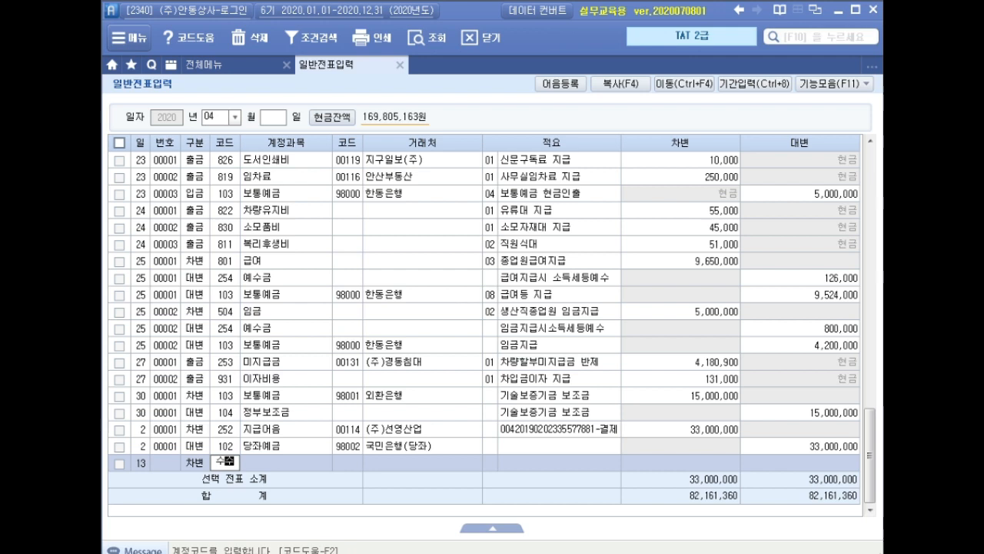
{"action": "key", "text": "Return"}
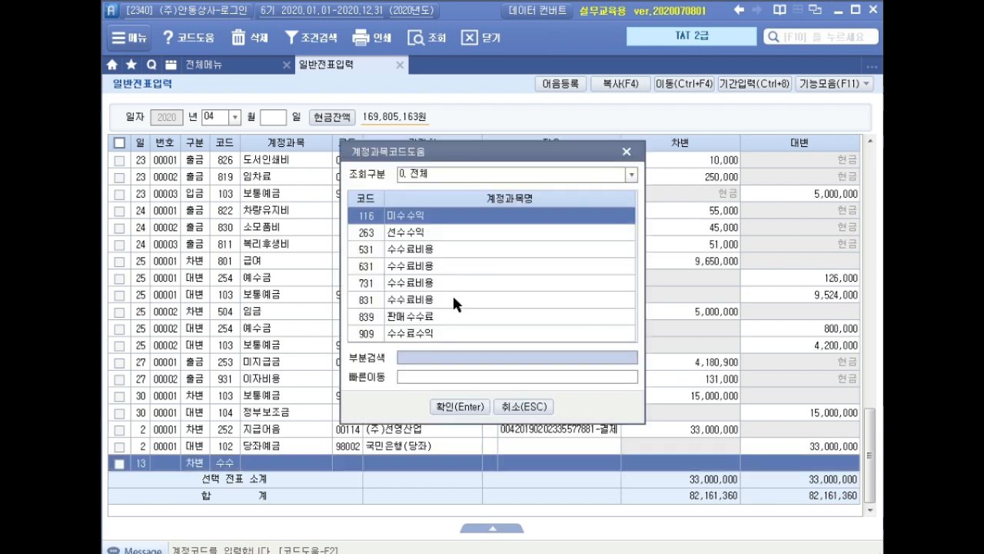
{"action": "key", "text": "Down"}
{"action": "key", "text": "Down"}
{"action": "key", "text": "Down"}
{"action": "key", "text": "Down"}
{"action": "key", "text": "Down"}
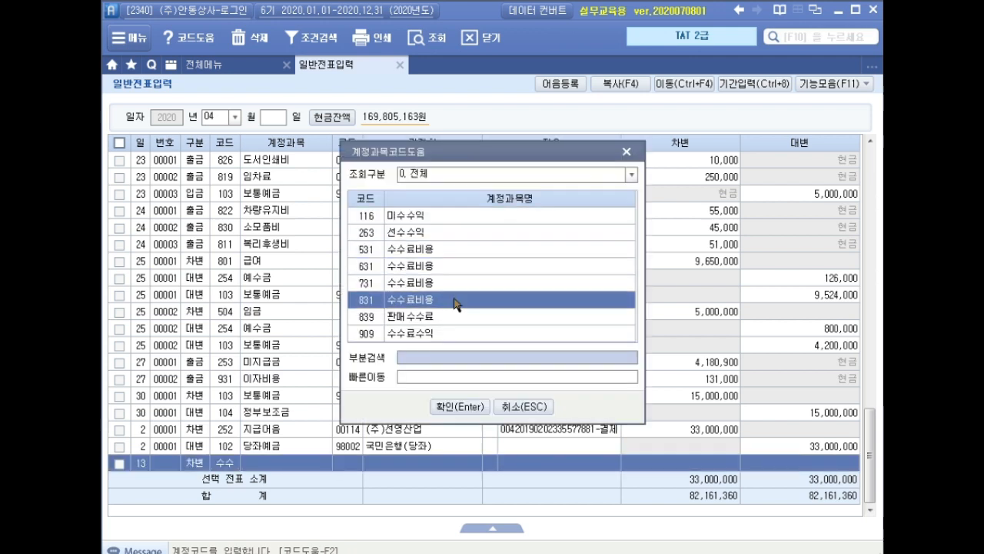
{"action": "key", "text": "Return"}
{"action": "key", "text": "Return"}
{"action": "key", "text": "Return"}
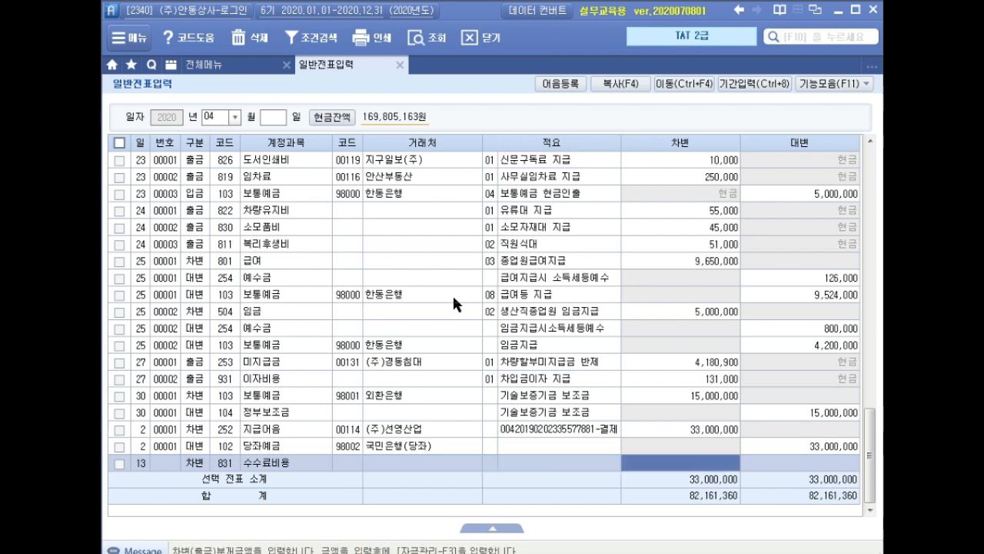
{"action": "type", "text": "4800000"}
{"action": "key", "text": "Return"}
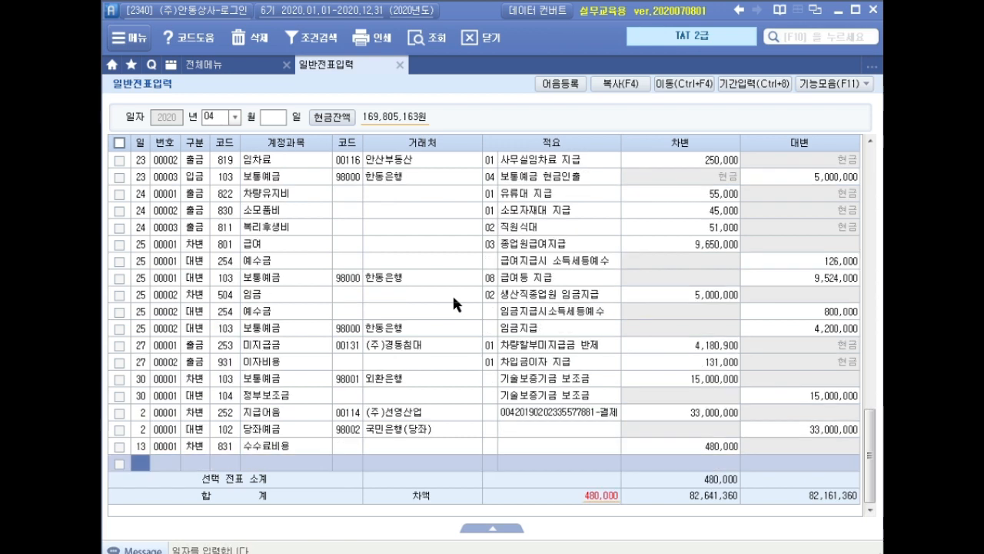
Add the matching April 13 credit line for account 103 보통예금 with client 국민은행(보통) and amount 480,000
{"action": "type", "text": "13"}
{"action": "key", "text": "Return"}
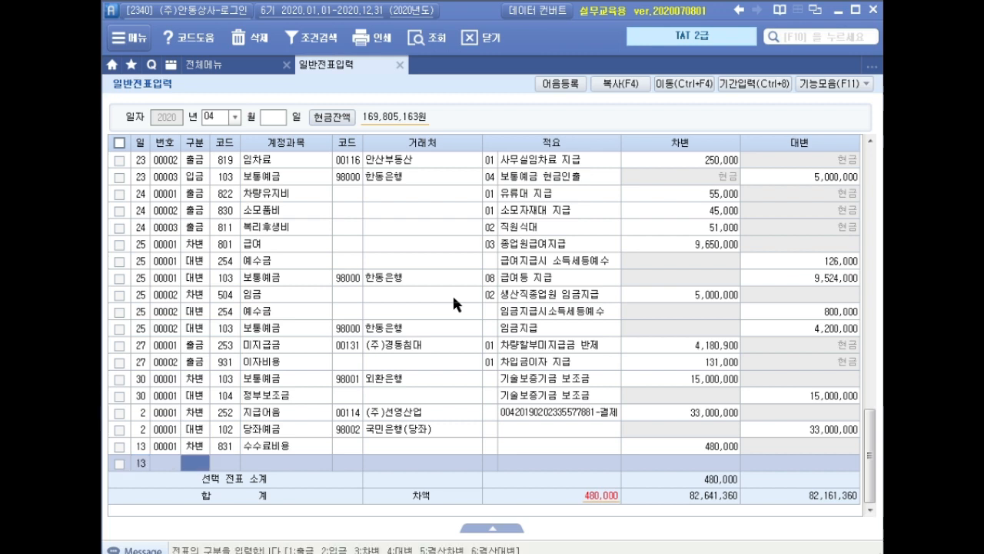
{"action": "type", "text": "4"}
{"action": "key", "text": "Return"}
{"action": "type", "text": "103"}
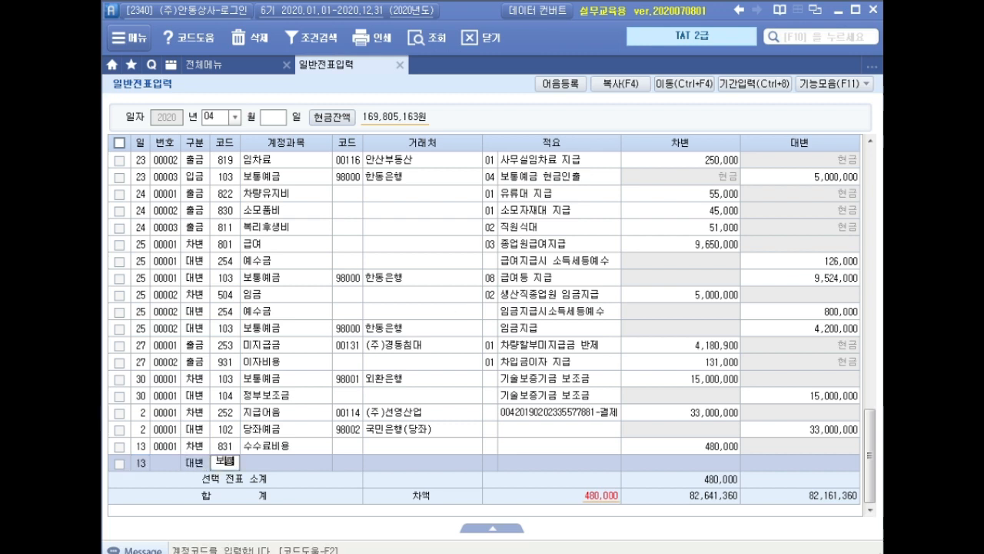
{"action": "key", "text": "Return"}
{"action": "type", "text": "국민"}
{"action": "key", "text": "Return"}
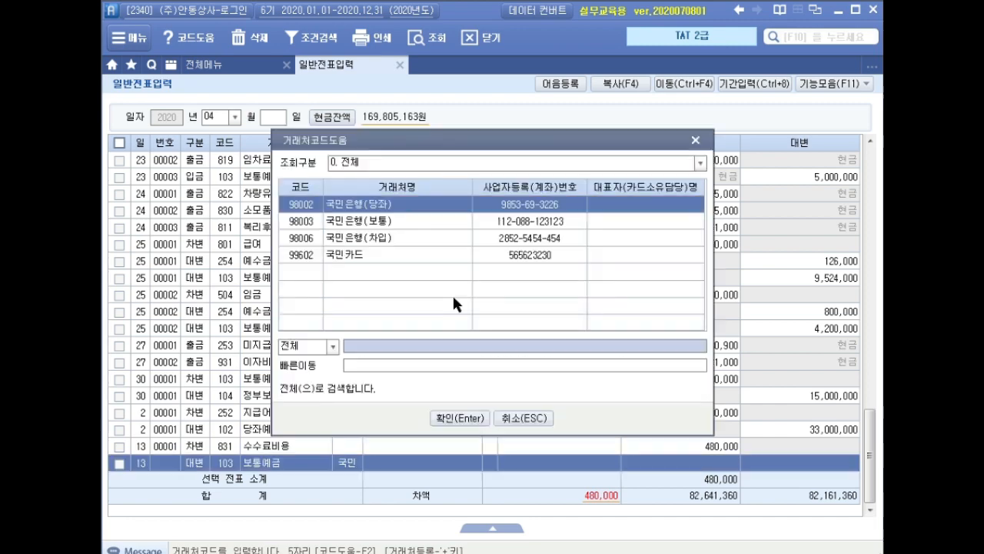
{"action": "key", "text": "Down"}
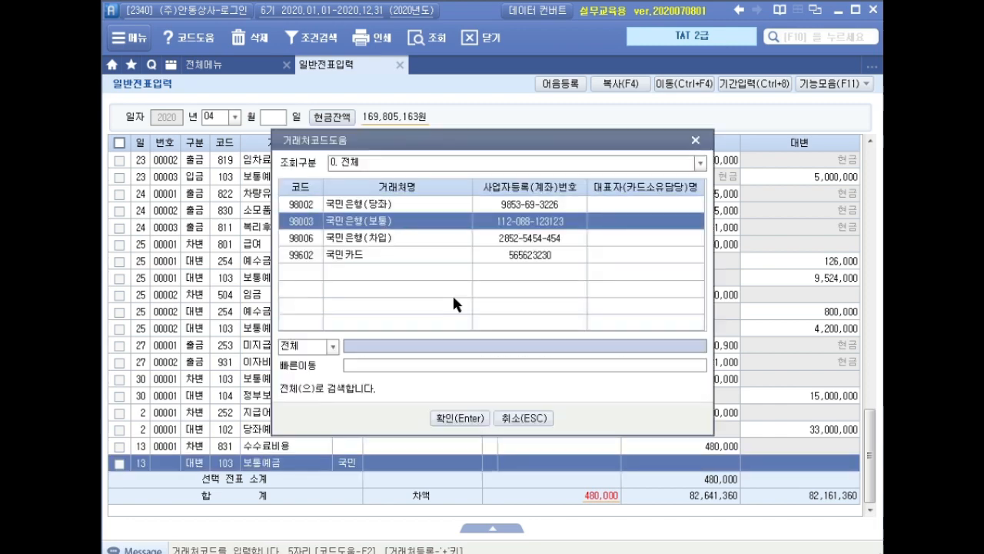
{"action": "key", "text": "Return"}
{"action": "key", "text": "Return"}
{"action": "type", "text": "480,000"}
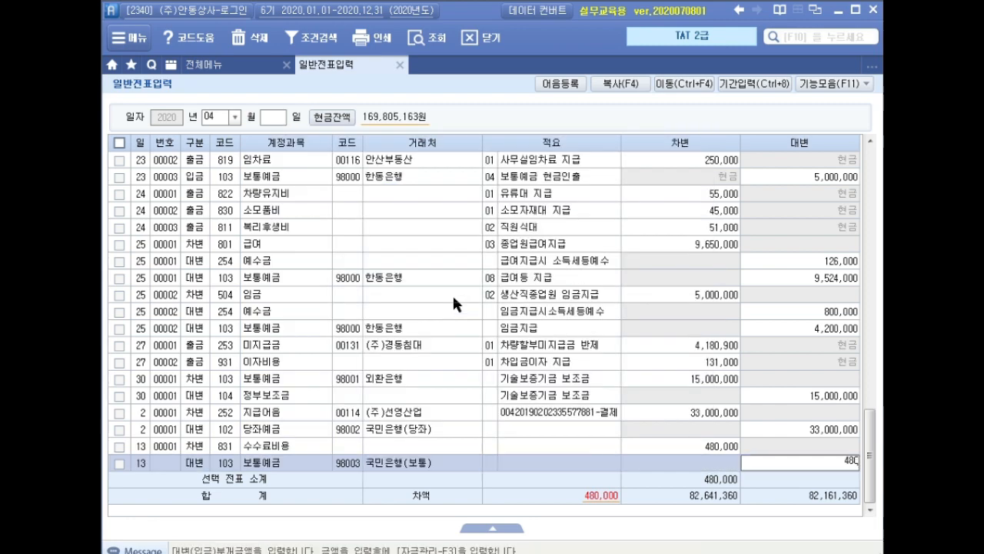
{"action": "key", "text": "Return"}
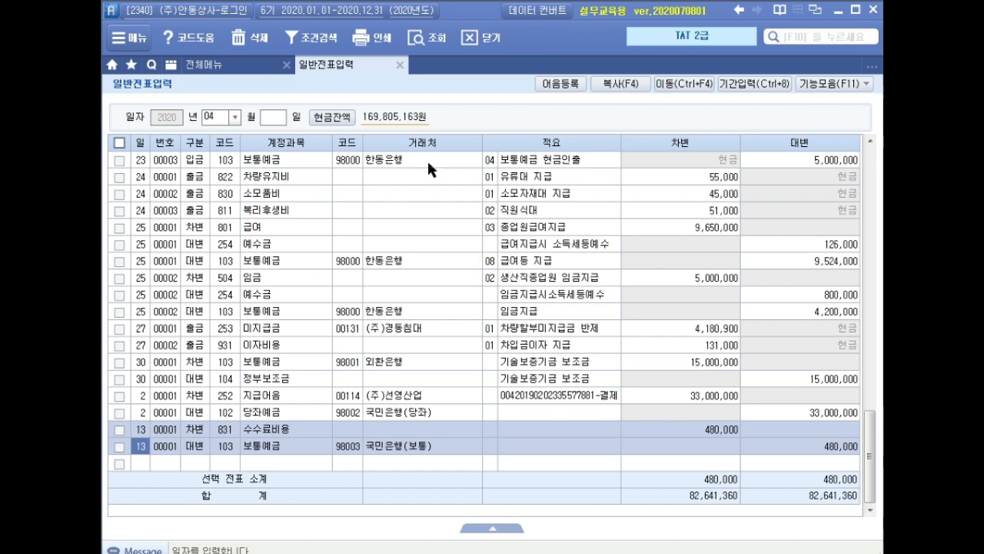
Close general voucher entry and open the expense remittance statement (경비등의송금명세서)
{"action": "left_click", "coordinate": [397, 66]}
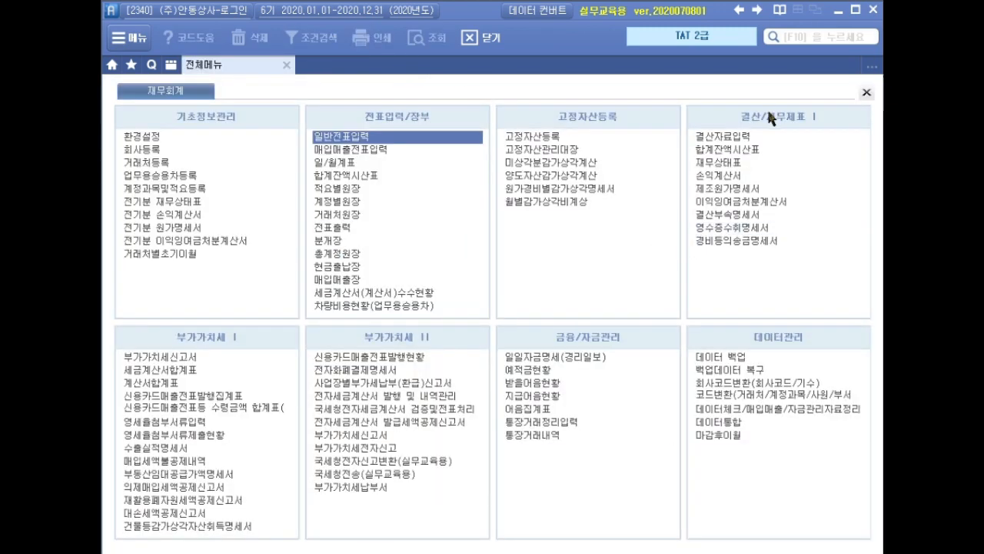
{"action": "left_click", "coordinate": [726, 243]}
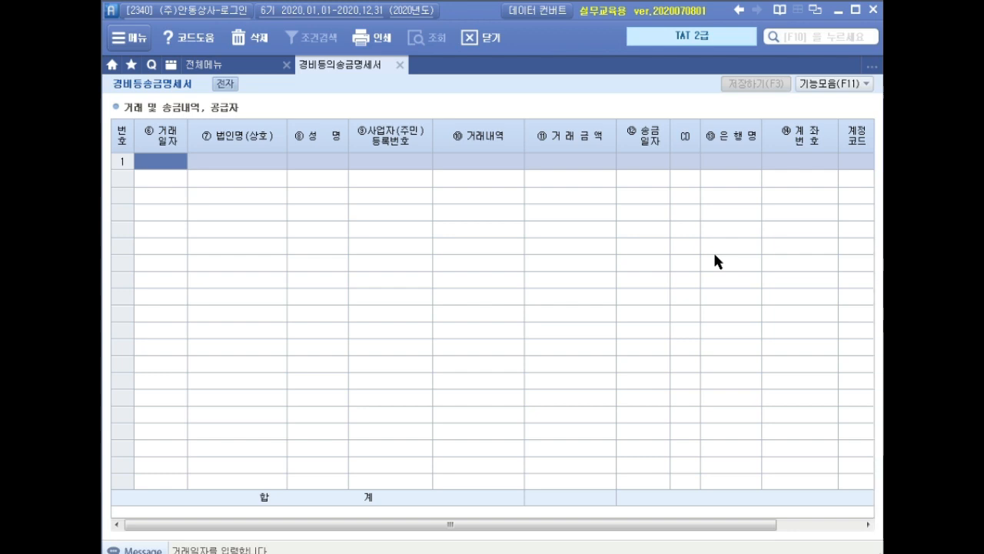
In the remittance statement's first row, enter transaction date 2020-04-13, company 안산부동산, the representative's name and the business registration number
{"action": "type", "text": "2020-"}
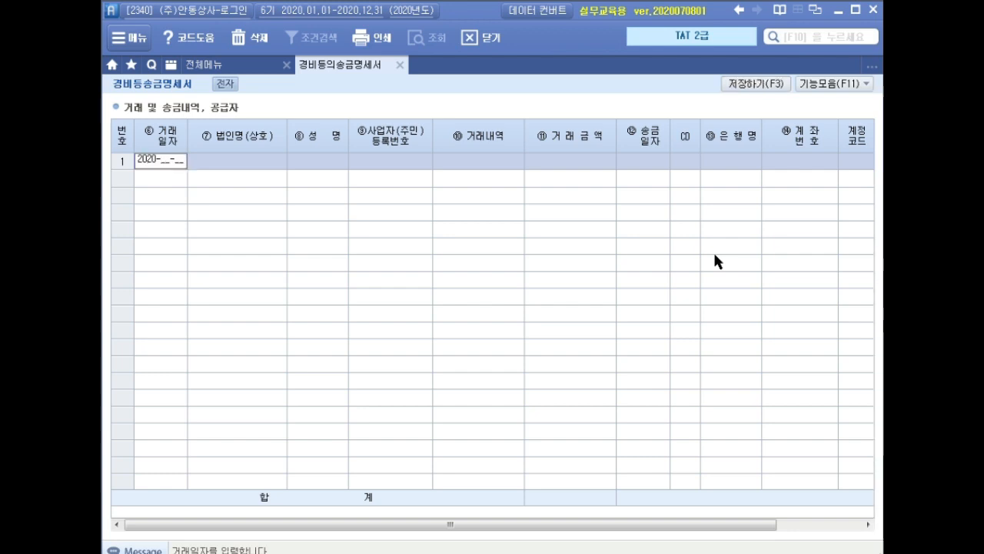
{"action": "type", "text": "04-13"}
{"action": "key", "text": "Return"}
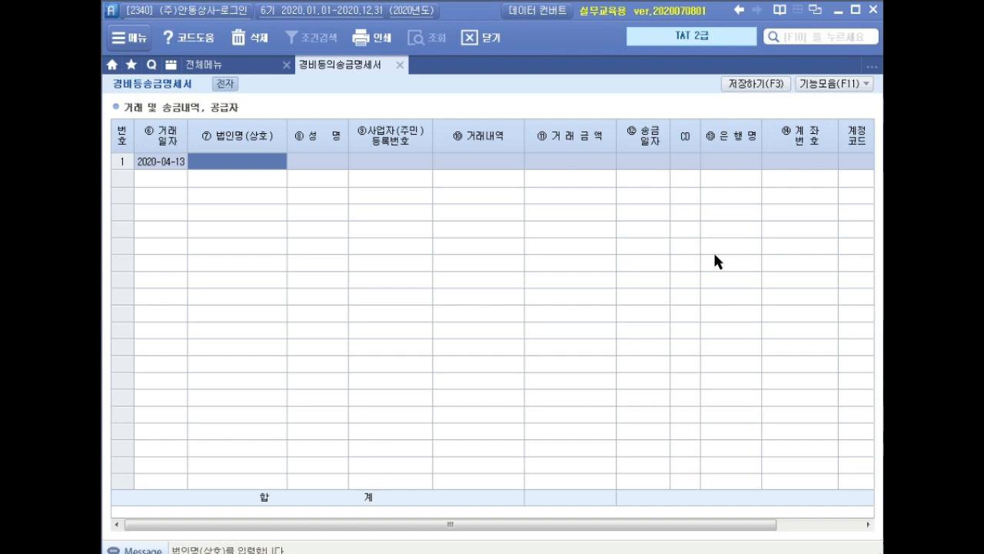
{"action": "type", "text": "안산부동산"}
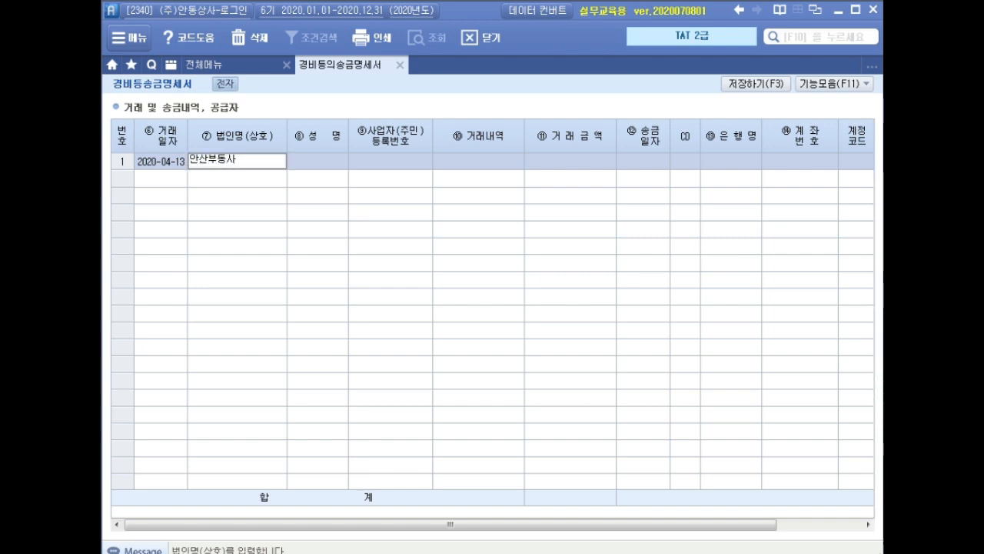
{"action": "key", "text": "Return"}
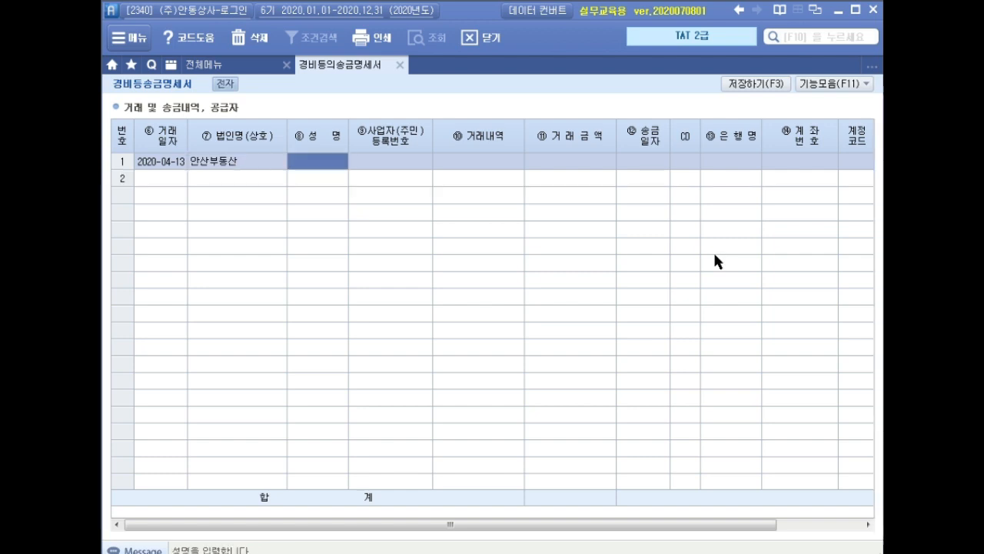
{"action": "type", "text": "김시현"}
{"action": "key", "text": "Return"}
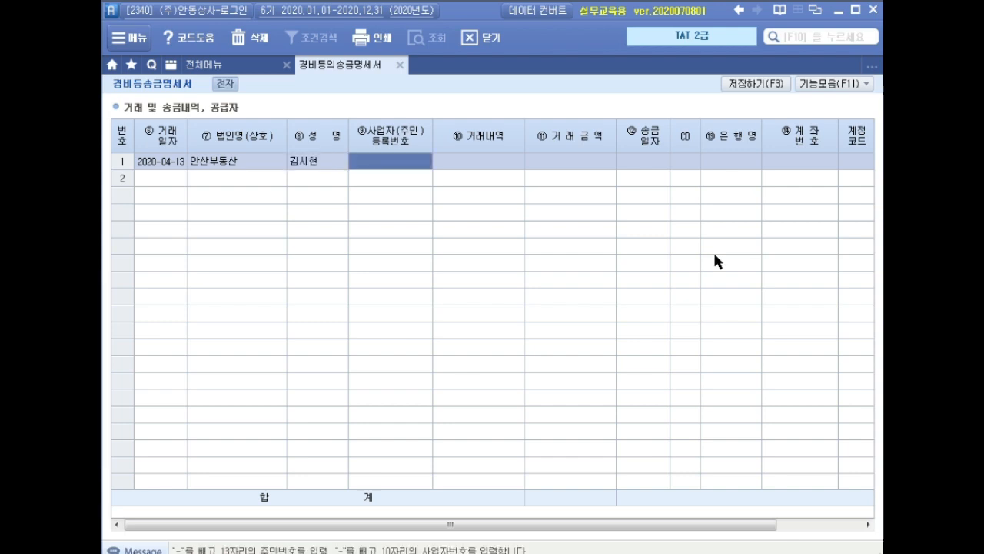
{"action": "type", "text": "124-60-3315"}
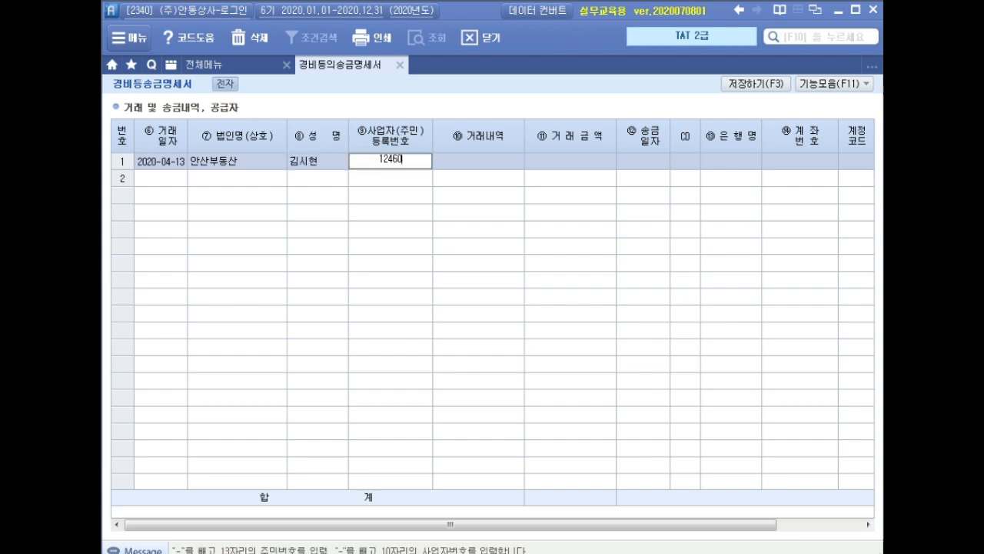
{"action": "type", "text": "55"}
{"action": "key", "text": "Return"}
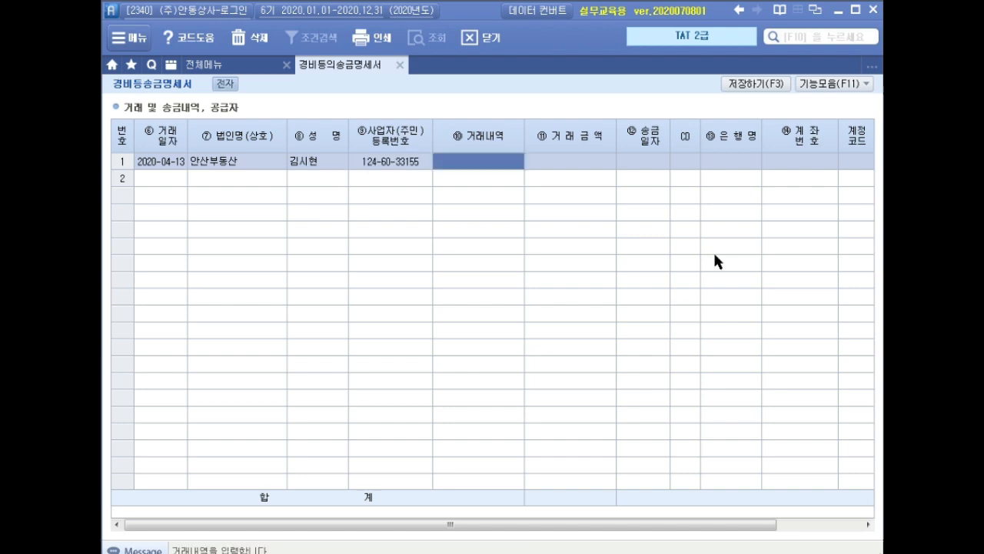
Set the row's transaction description to 중개수수료 and its transaction amount to 480,000
{"action": "type", "text": "중"}
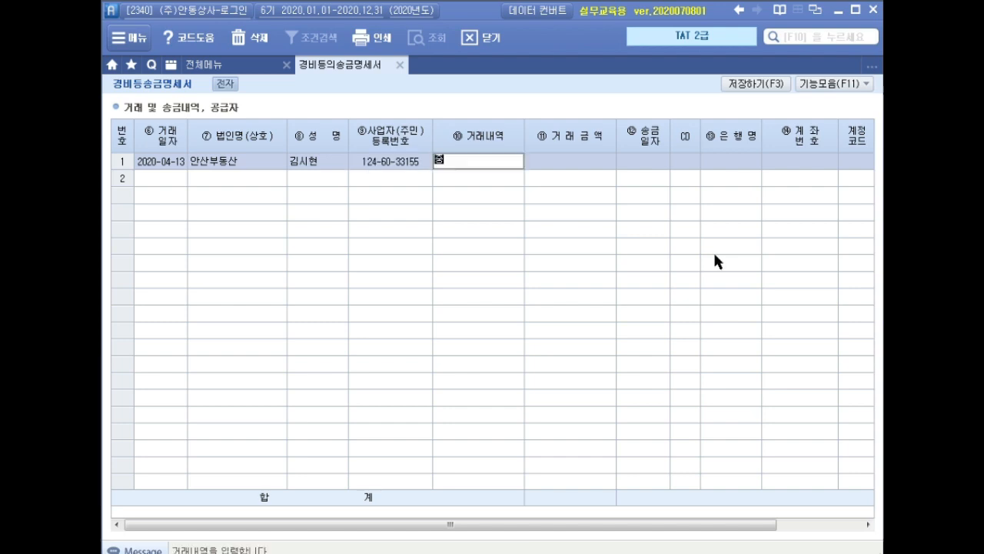
{"action": "type", "text": "개수수료"}
{"action": "key", "text": "Return"}
{"action": "type", "text": "4800000"}
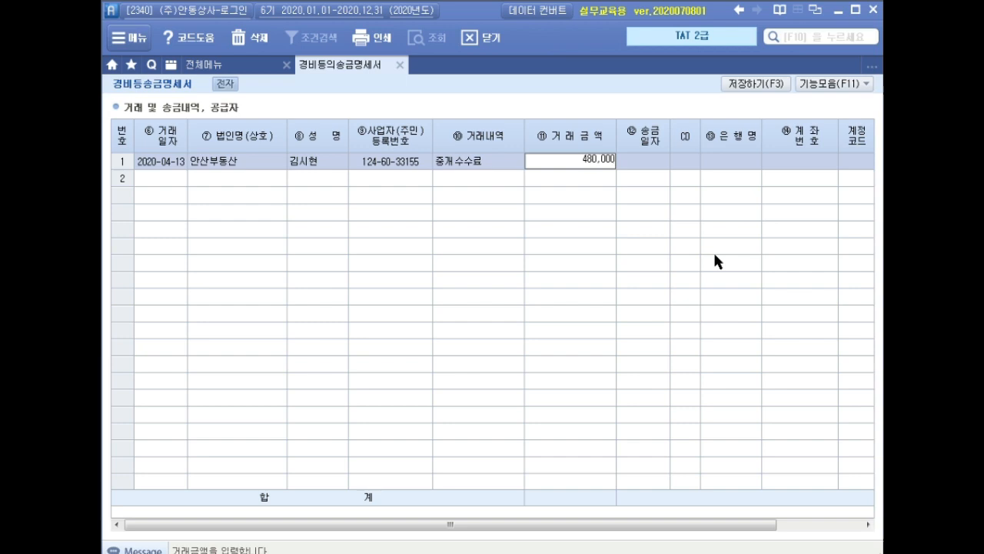
{"action": "key", "text": "Return"}
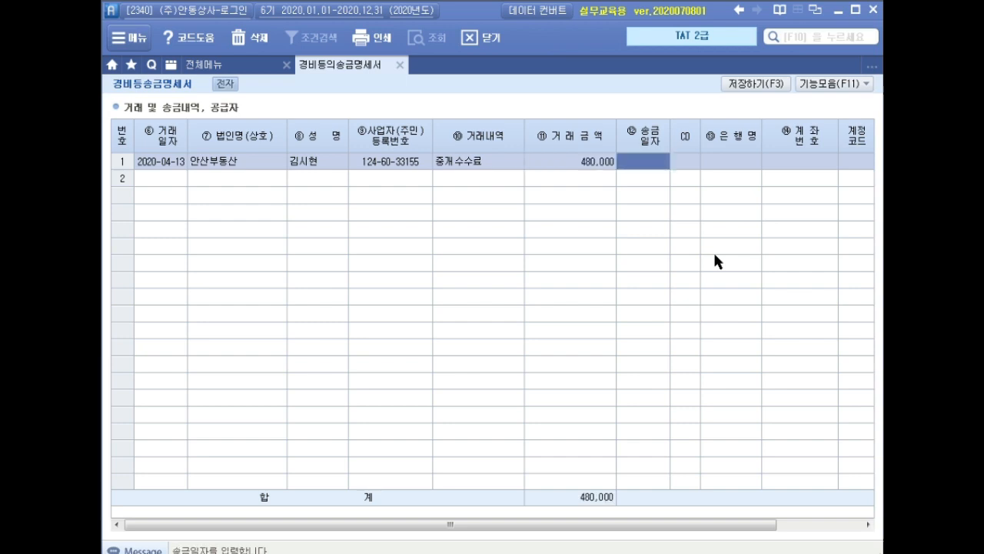
Set the remittance date to 2020-04-13 and choose 신한은행 (088) as the bank
{"action": "type", "text": "2020-04-1"}
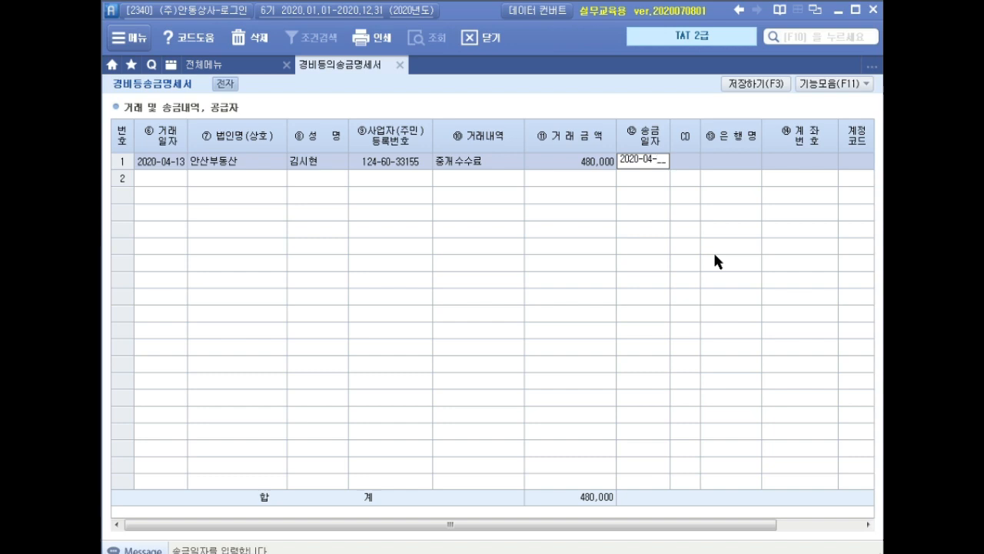
{"action": "type", "text": "3"}
{"action": "key", "text": "Return"}
{"action": "key", "text": "F2"}
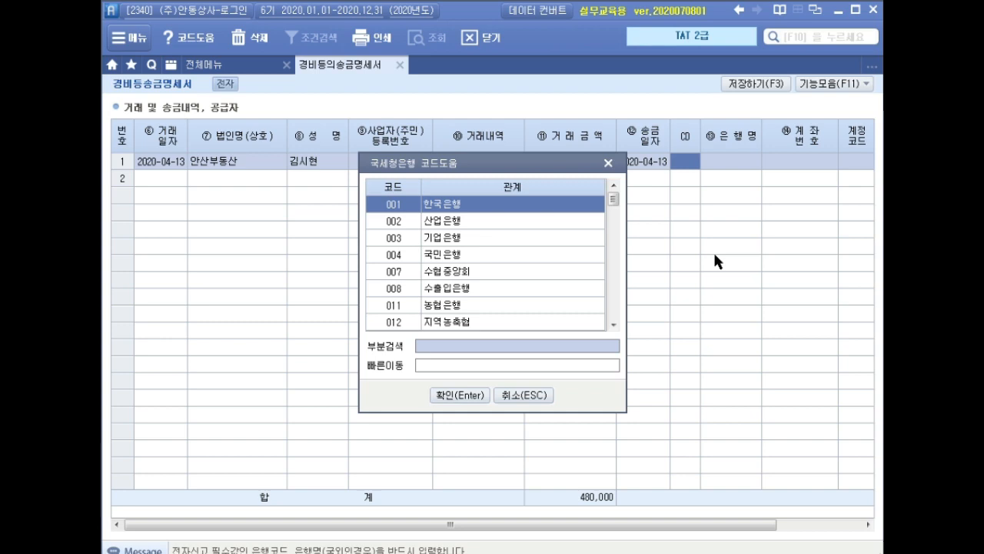
{"action": "type", "text": "신한은"}
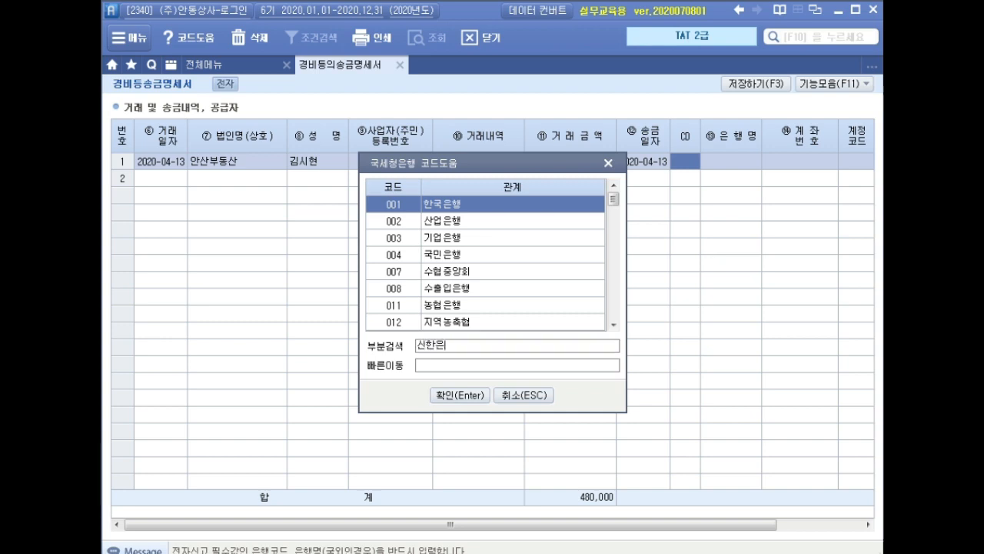
{"action": "key", "text": "Return"}
{"action": "key", "text": "Return"}
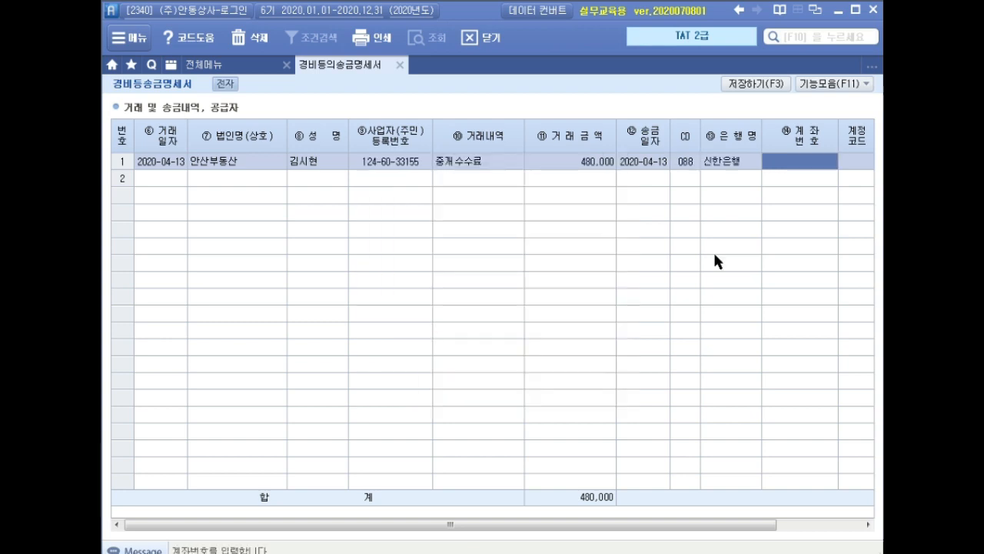
Enter the payee's bank account number in the 안산부동산 row and save the remittance statement
{"action": "type", "text": "21"}
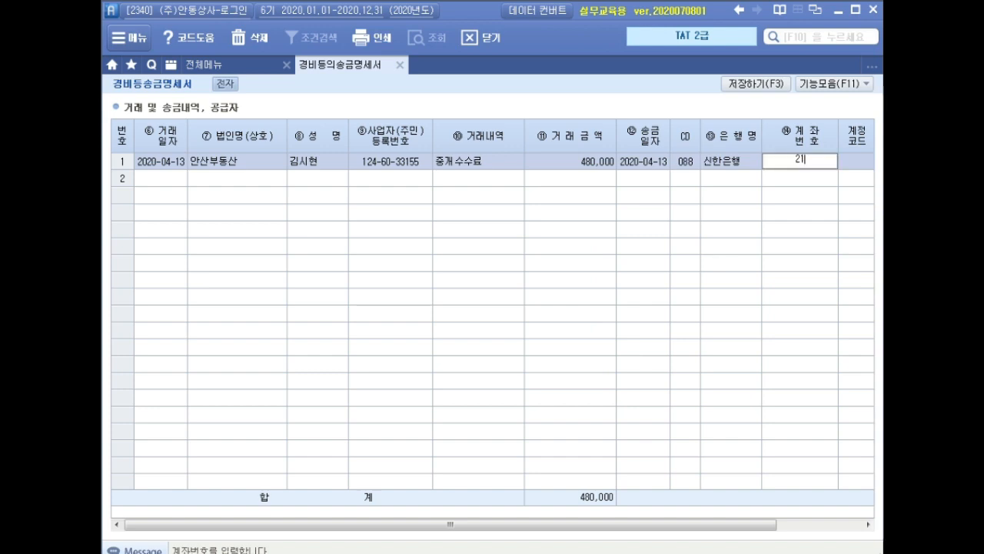
{"action": "type", "text": "1-0321-1007"}
{"action": "key", "text": "Return"}
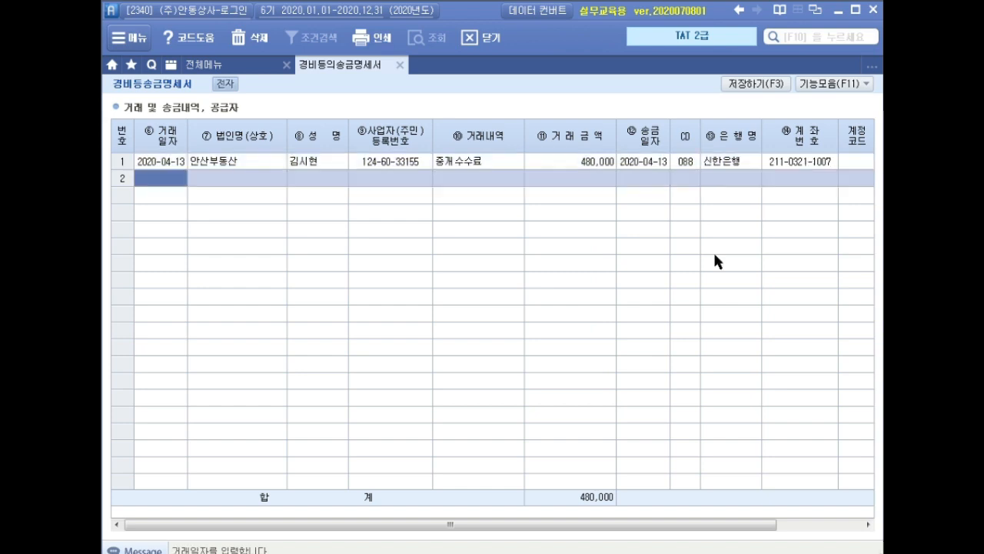
{"action": "key", "text": "Up"}
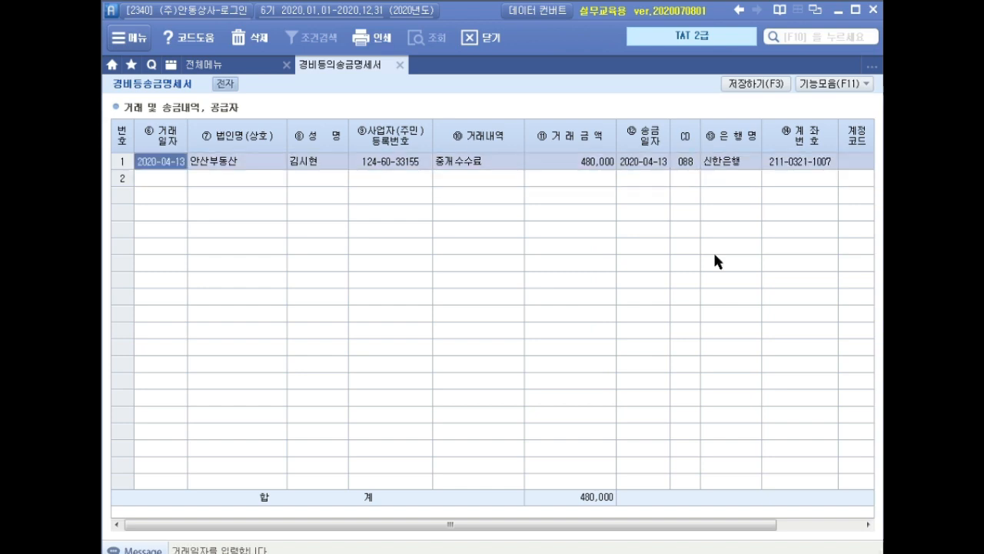
{"action": "left_click", "coordinate": [756, 83]}
{"action": "left_click", "coordinate": [420, 319]}
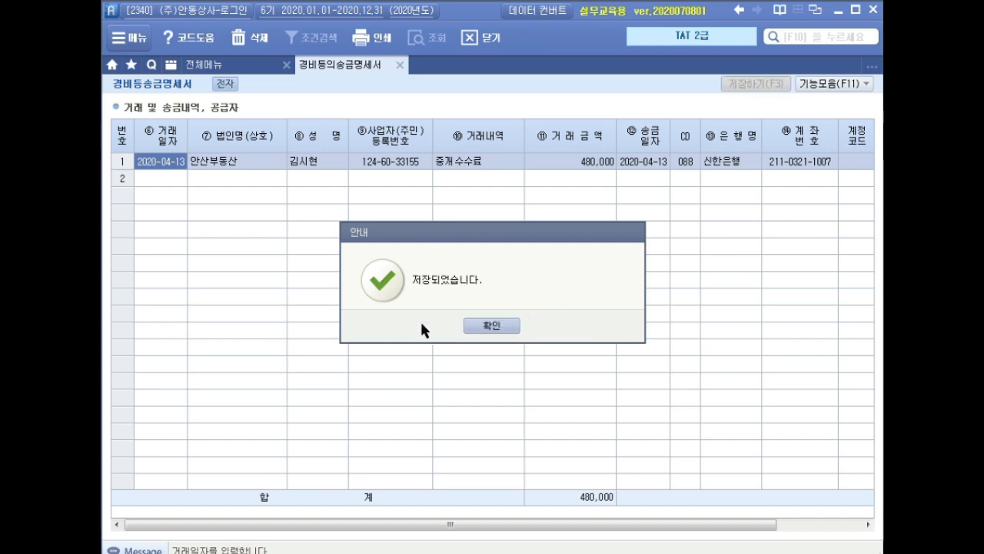
{"action": "left_click", "coordinate": [491, 327]}
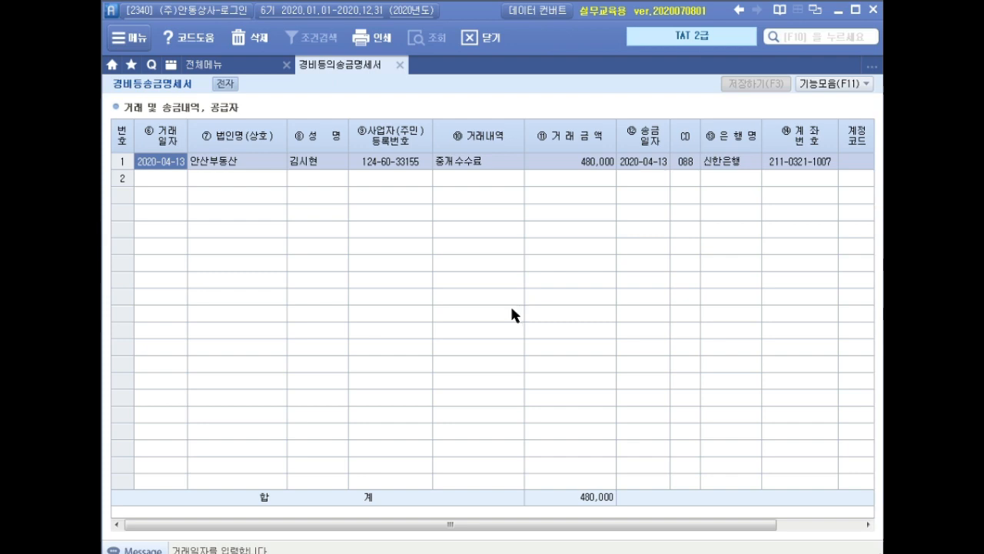
Close the statement, open fixed asset registration (고정자산등록), and bring up 화물차 under account 208 차량운반구
{"action": "left_click", "coordinate": [399, 64]}
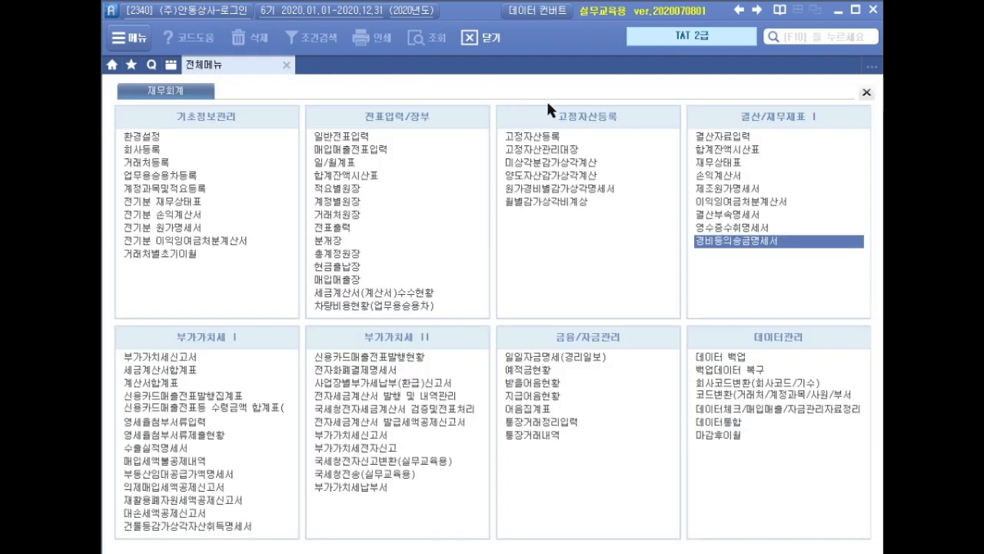
{"action": "left_click", "coordinate": [550, 136]}
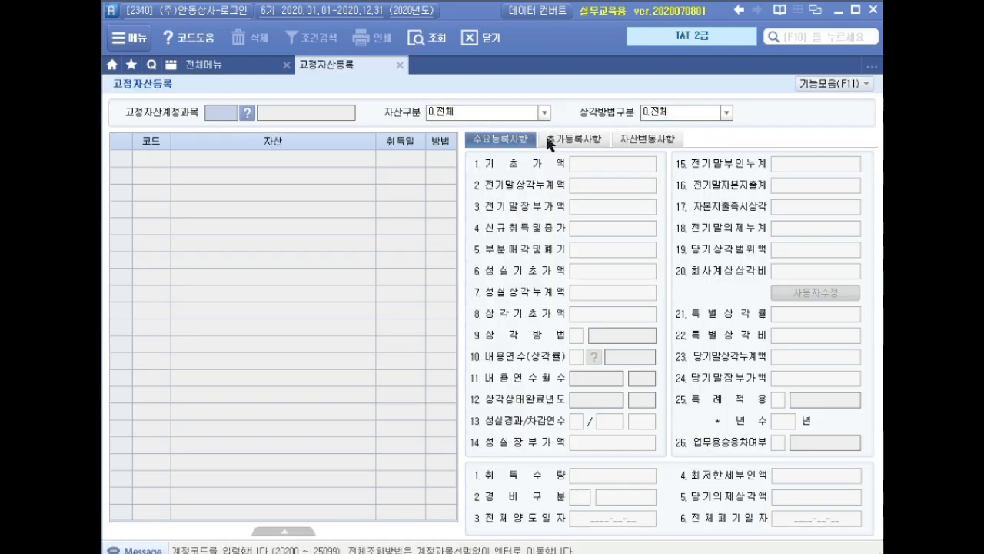
{"action": "key", "text": "F2"}
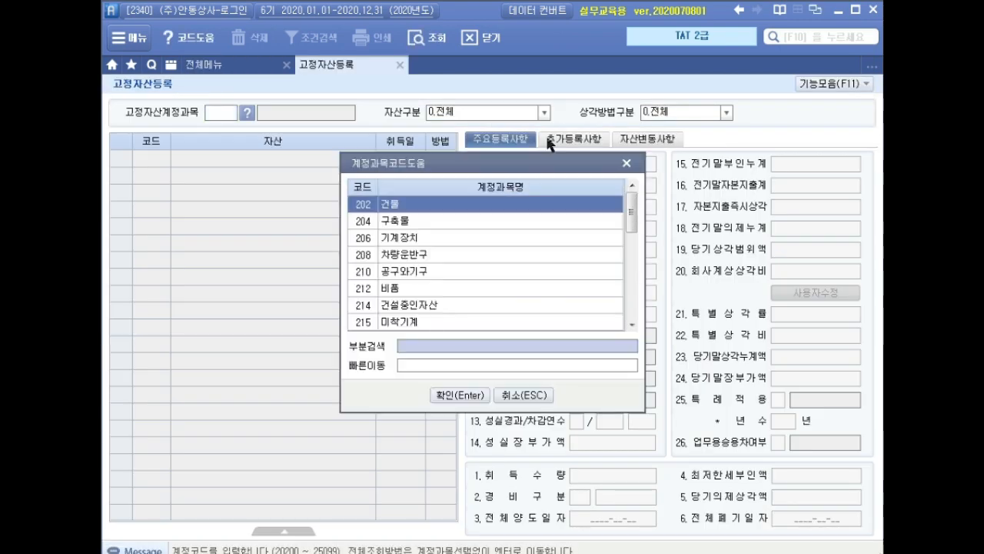
{"action": "type", "text": "차량"}
{"action": "key", "text": "Return"}
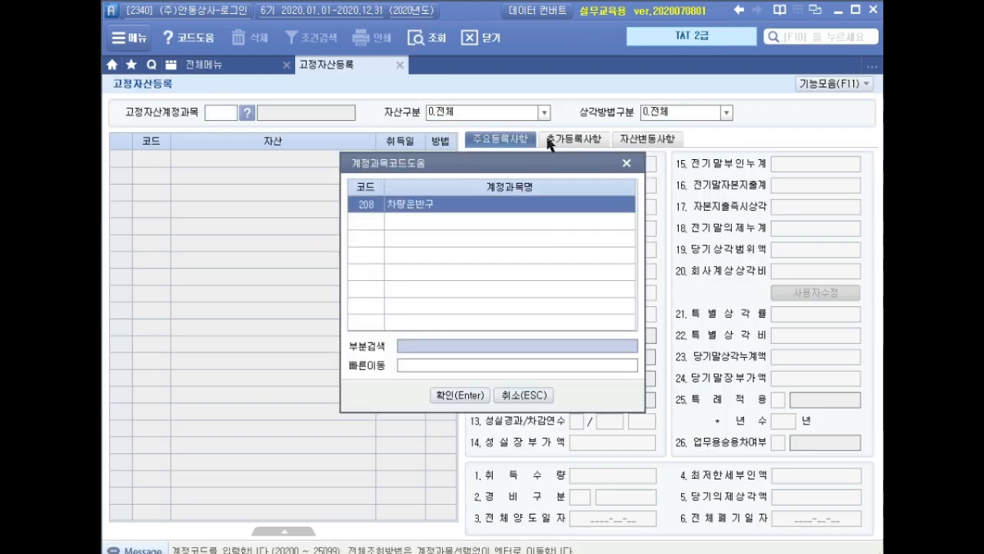
{"action": "key", "text": "Return"}
{"action": "key", "text": "Return"}
{"action": "key", "text": "Up"}
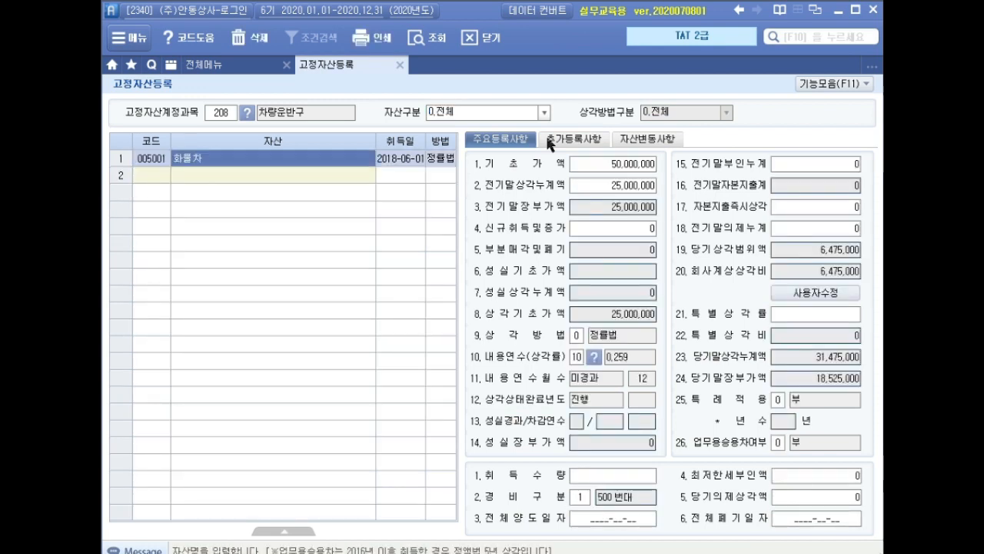
Set the full disposal date (전체양도일자) of 화물차 to 2020-05-31
{"action": "left_click", "coordinate": [595, 520]}
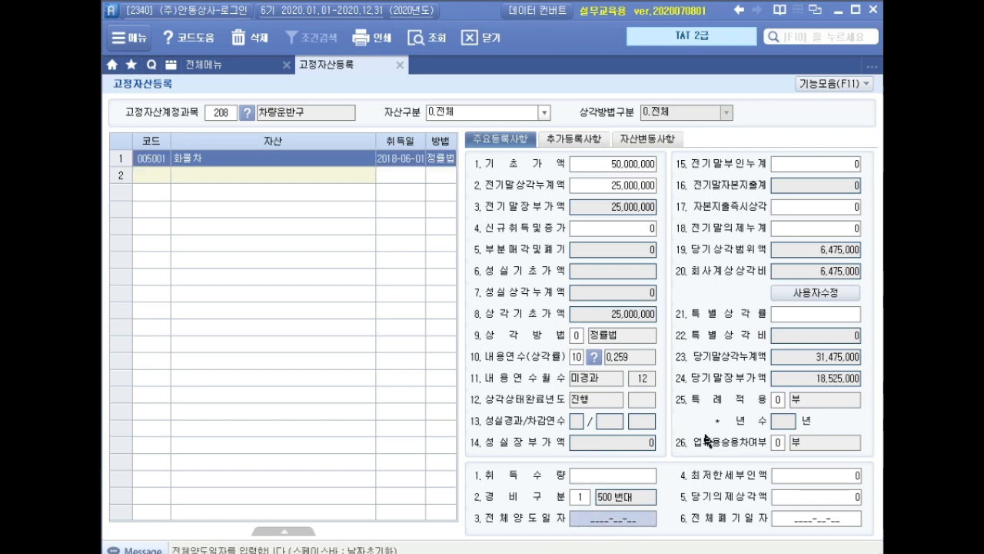
{"action": "type", "text": "2020-"}
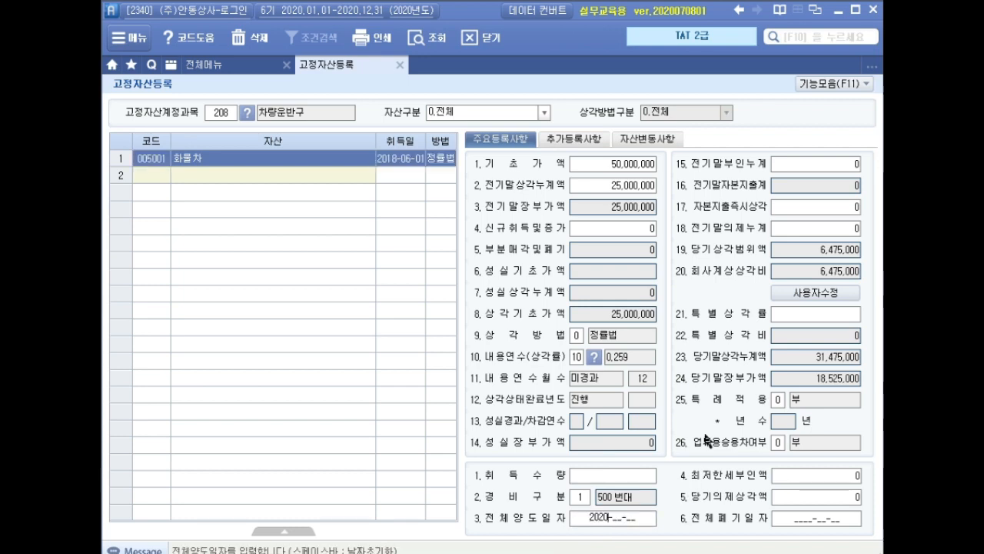
{"action": "type", "text": "05-31"}
{"action": "key", "text": "Return"}
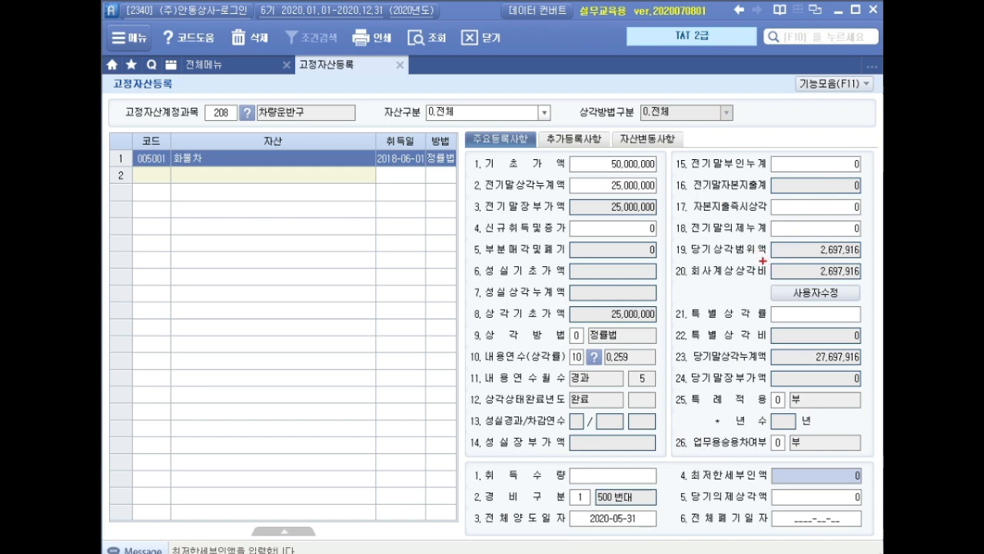
{"action": "left_click_drag", "start_coordinate": [750, 259], "coordinate": [870, 283]}
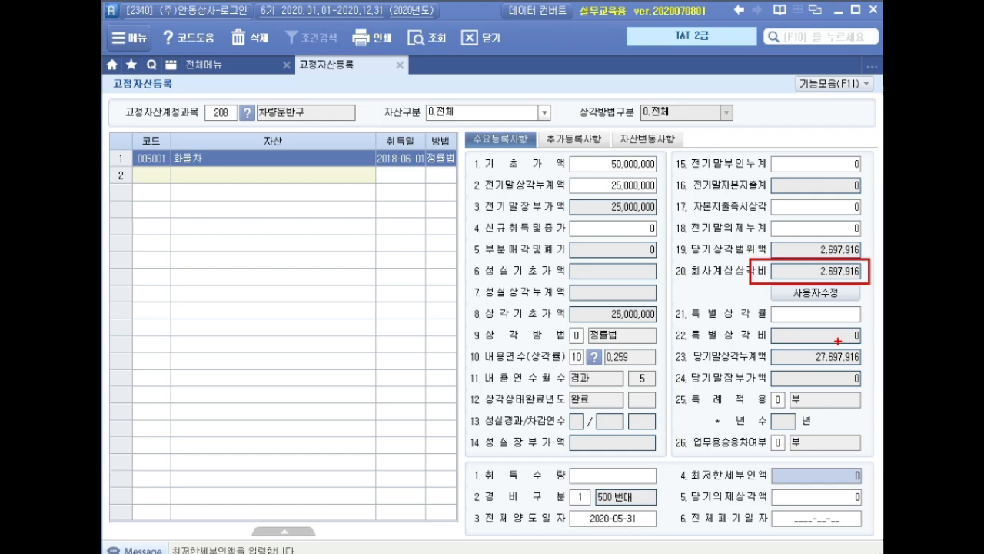
{"action": "key", "text": "Escape"}
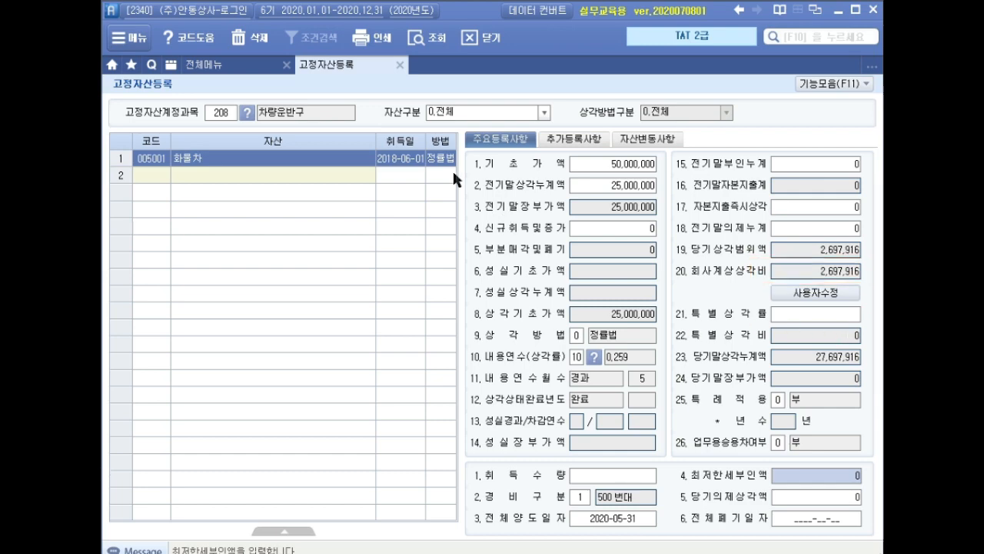
Open general voucher entry (일반전표입력) for May 2020 and go to a new line dated May 31
{"action": "left_click", "coordinate": [243, 71]}
{"action": "left_click", "coordinate": [370, 133]}
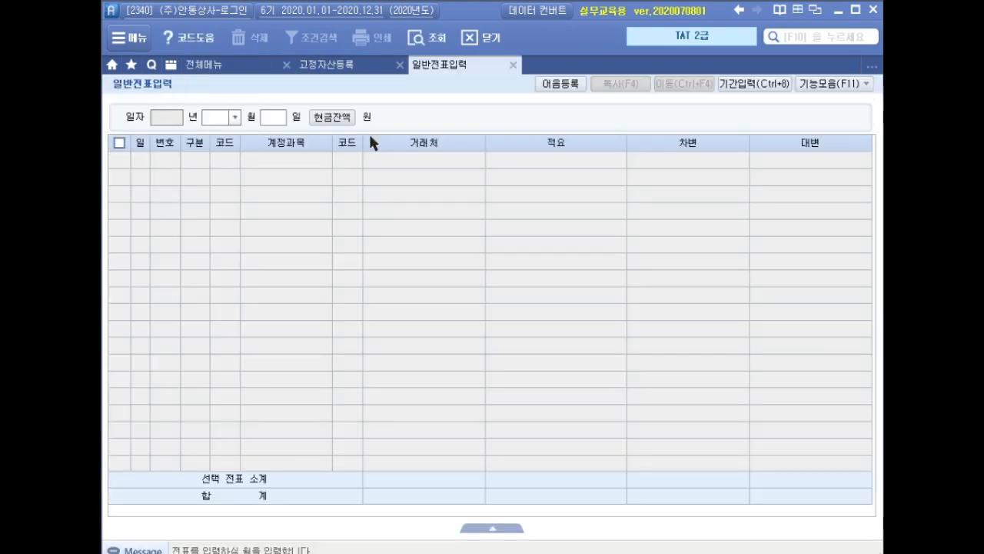
{"action": "type", "text": "05"}
{"action": "key", "text": "Return"}
Start a debit (차변) entry on the May 31 line with account 518 감가상각비, leaving the trading partner and description blank
{"action": "key", "text": "Return"}
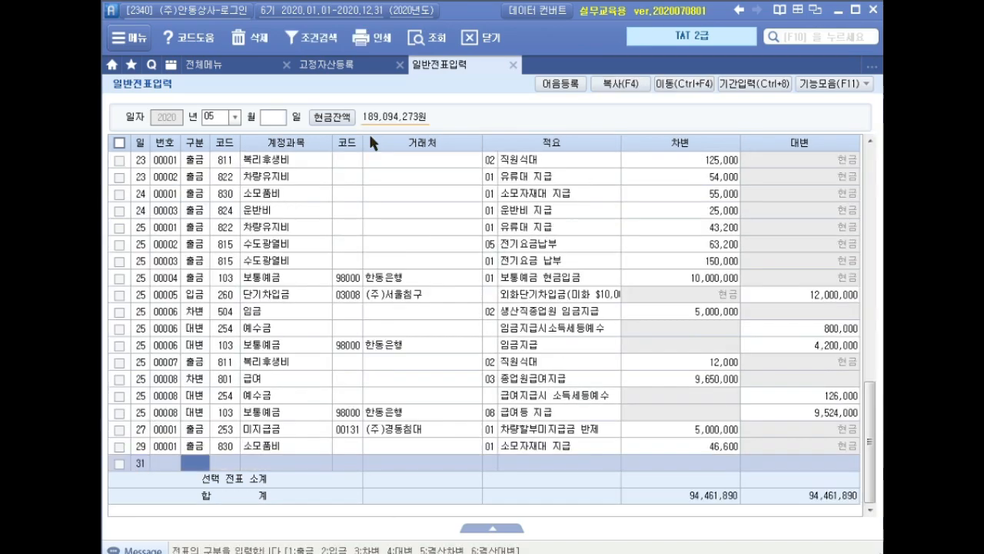
{"action": "type", "text": "3"}
{"action": "key", "text": "Return"}
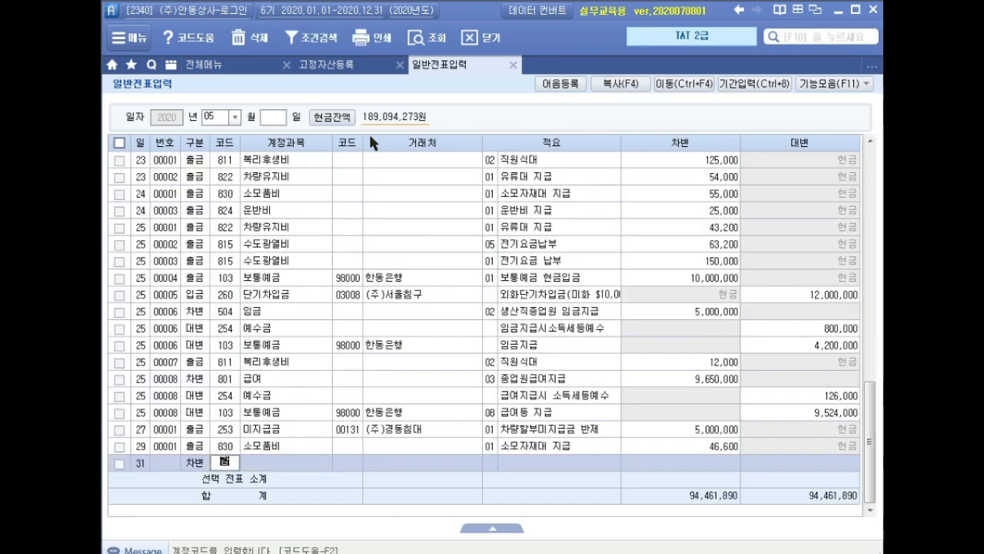
{"action": "type", "text": "감가"}
{"action": "key", "text": "Return"}
{"action": "key", "text": "Down"}
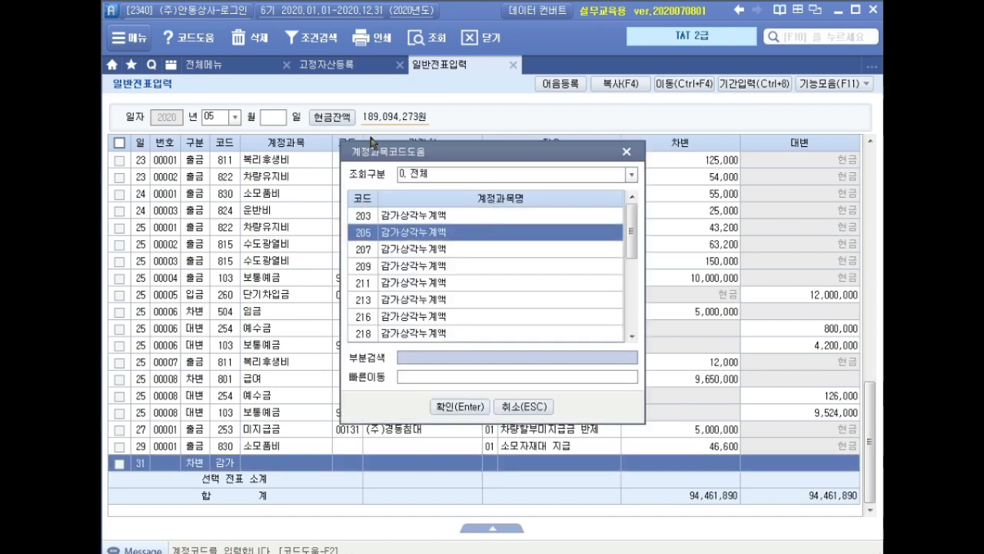
{"action": "type", "text": "감가상각비"}
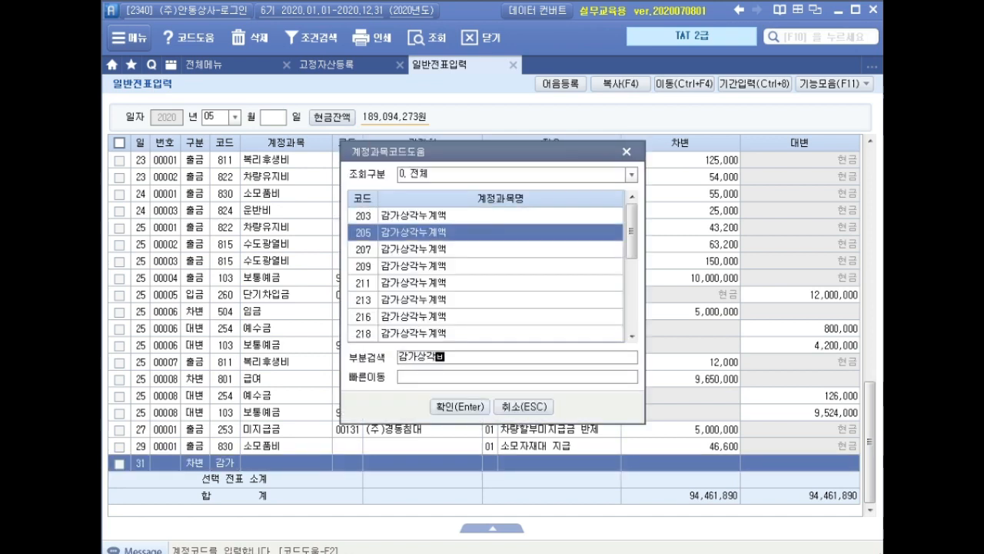
{"action": "key", "text": "Return"}
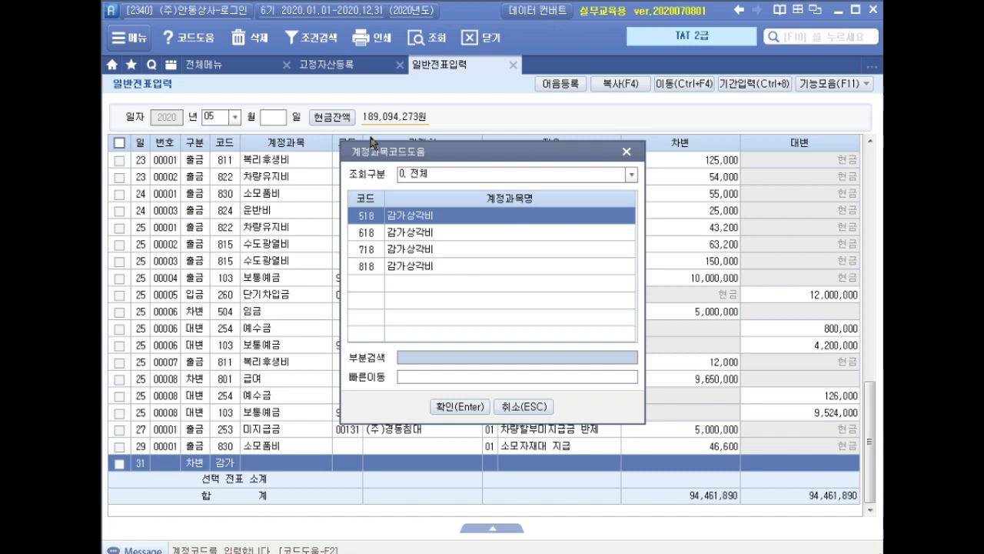
{"action": "key", "text": "Return"}
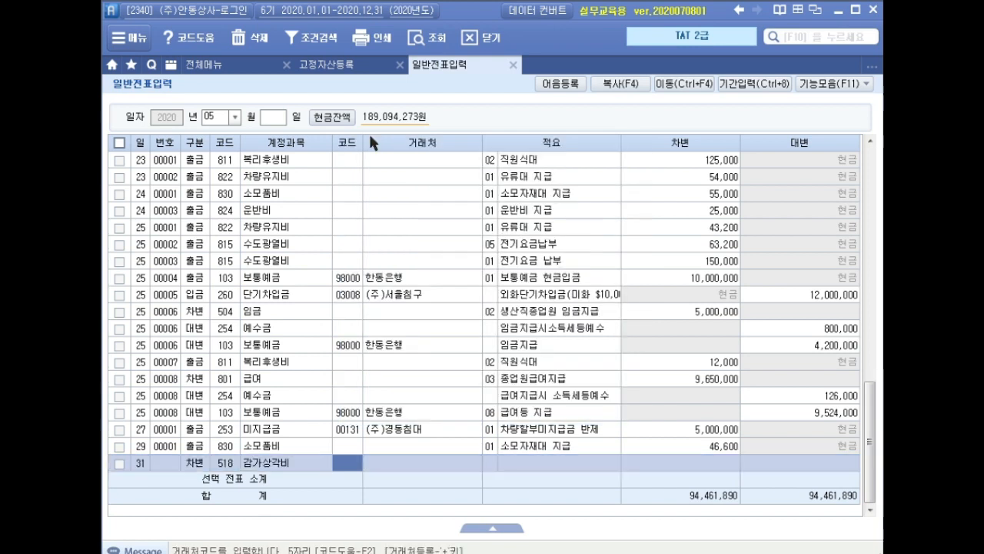
{"action": "key", "text": "Return"}
{"action": "key", "text": "Return"}
{"action": "key", "text": "Return"}
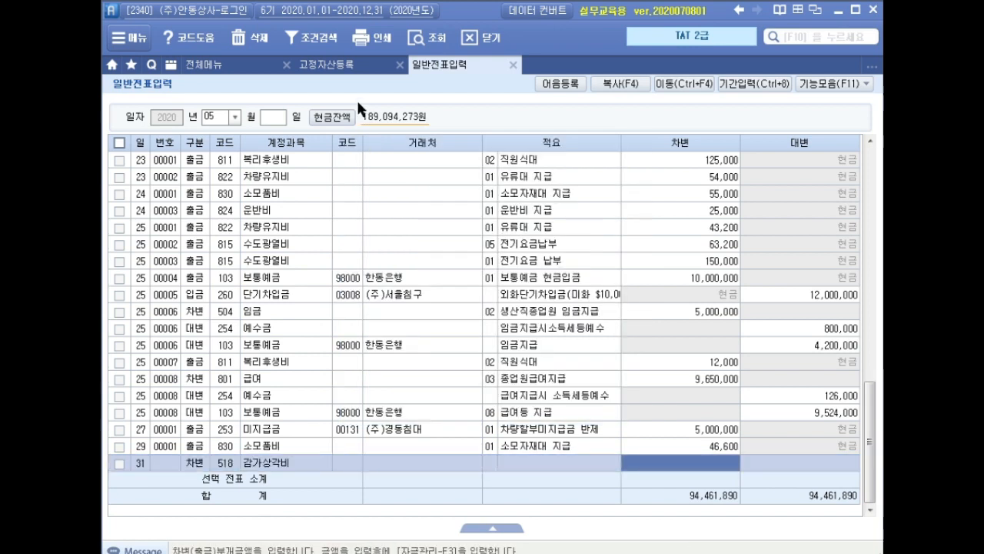
Check the truck's current depreciation in 고정자산등록, enter 2,697,916 as the 감가상각비 debit amount, and start a credit (대변) line for May 31
{"action": "left_click", "coordinate": [350, 73]}
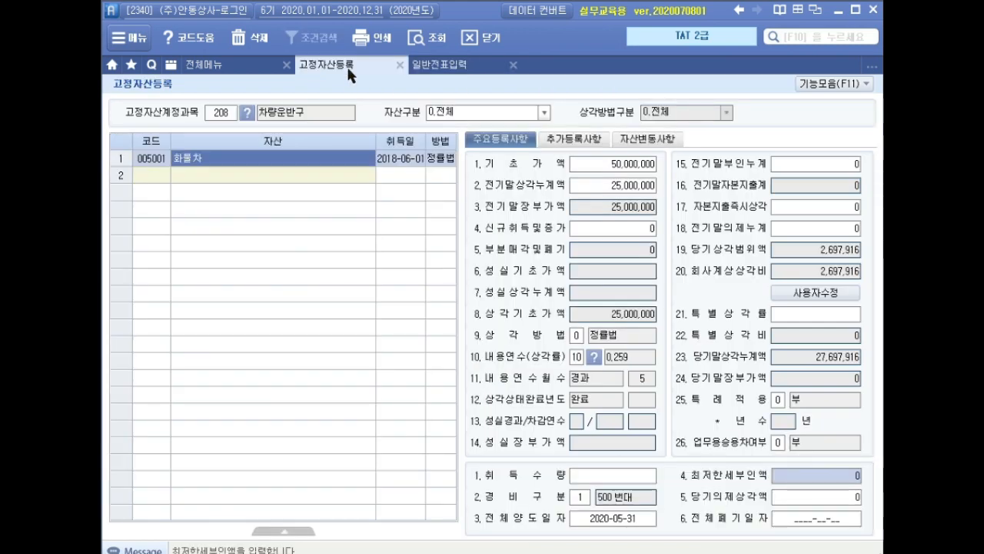
{"action": "left_click", "coordinate": [429, 68]}
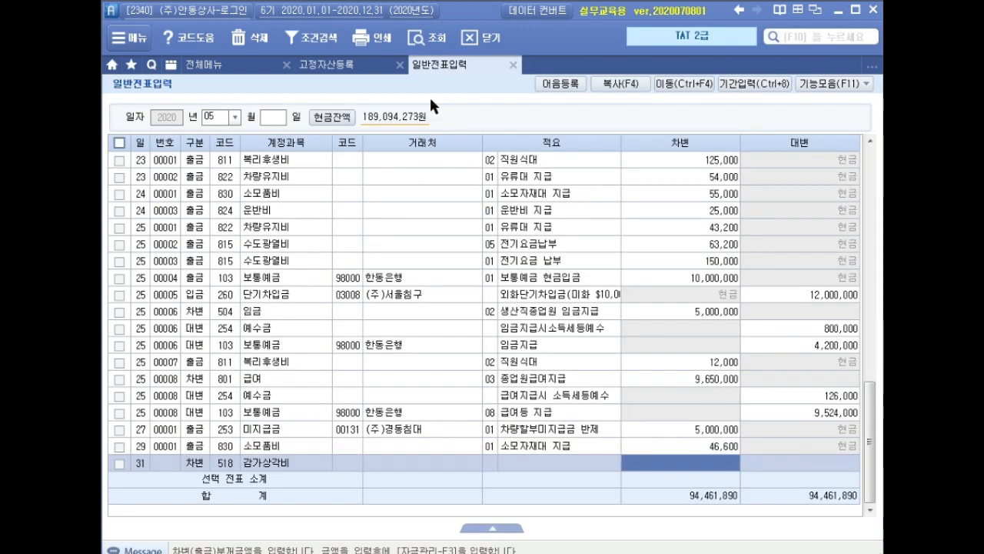
{"action": "type", "text": "2,697,9"}
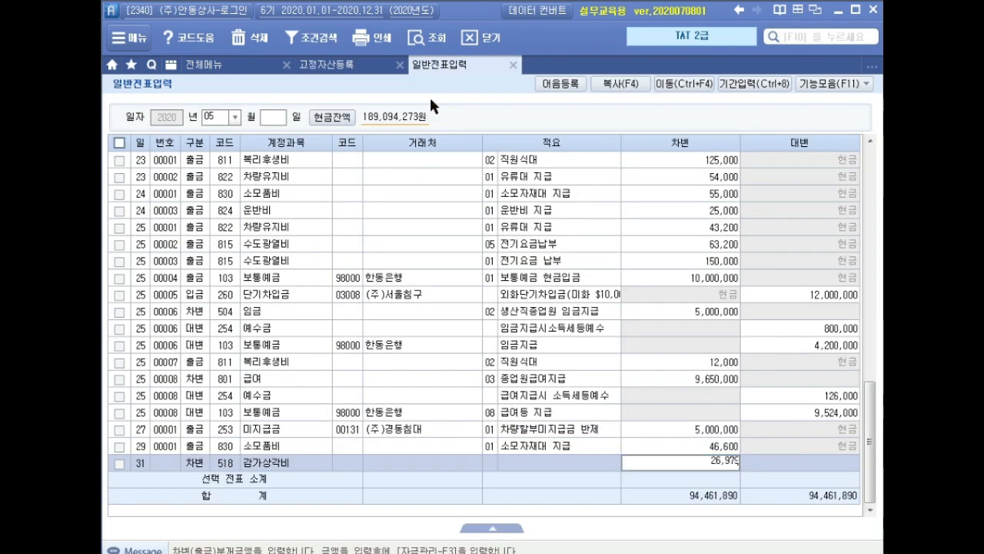
{"action": "type", "text": "16"}
{"action": "key", "text": "Return"}
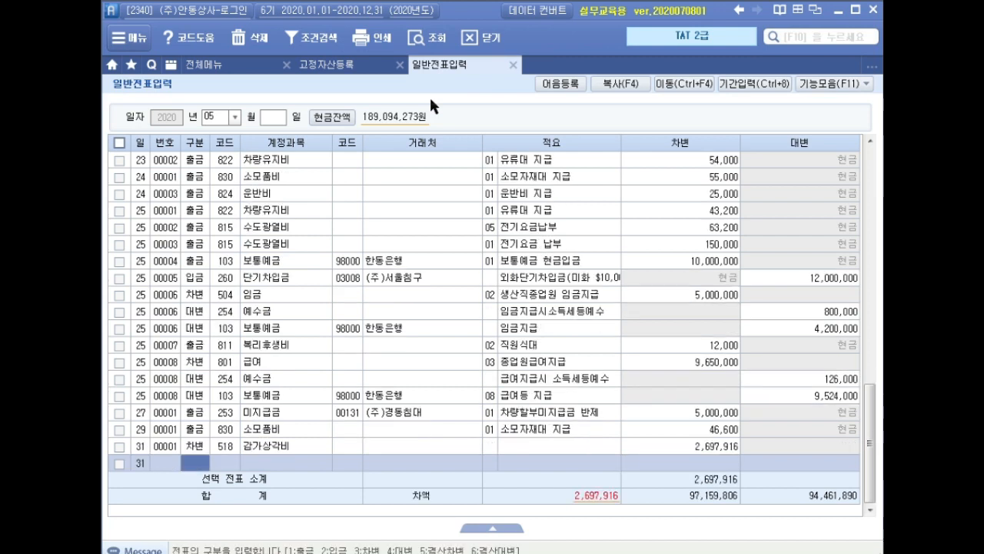
{"action": "type", "text": "4"}
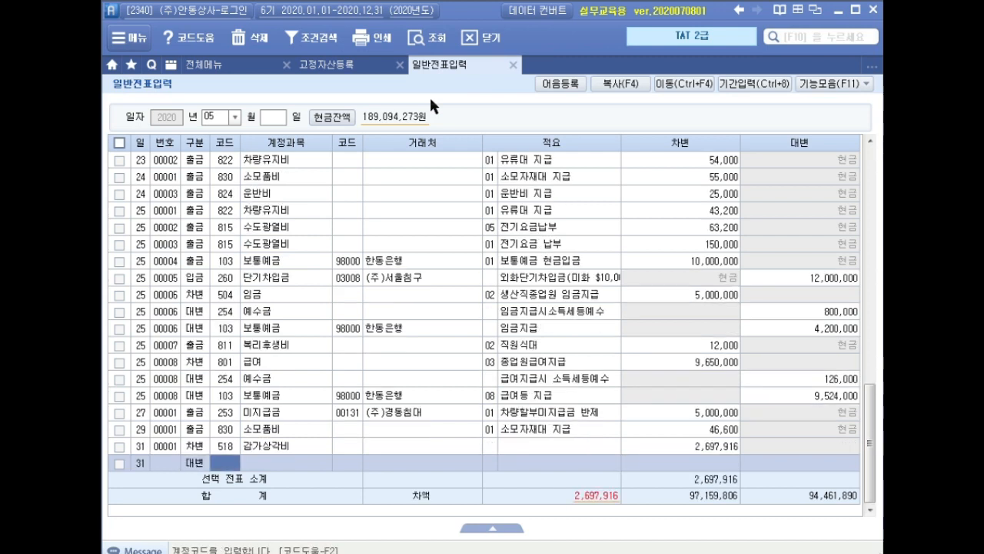
{"action": "key", "text": "F2"}
{"action": "type", "text": "감가상"}
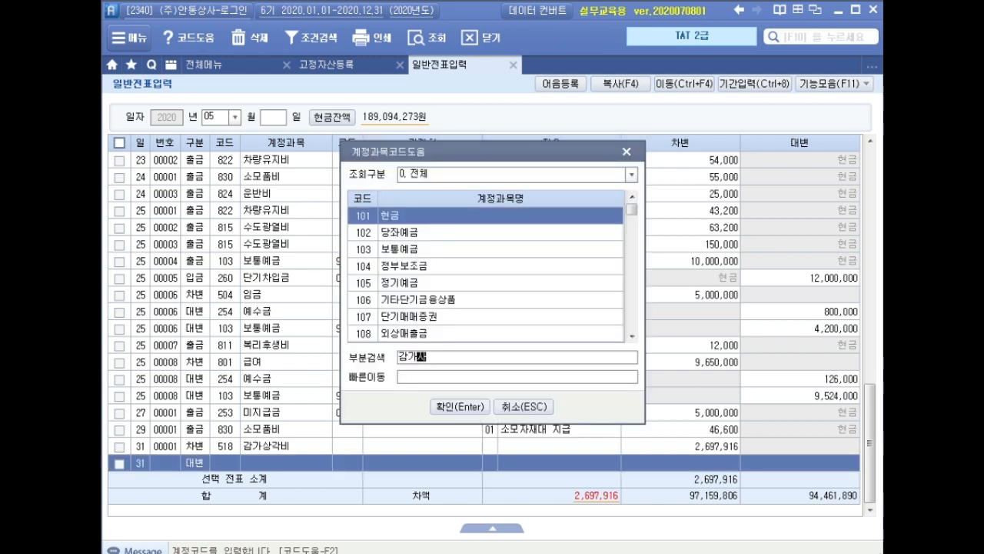
{"action": "type", "text": "각"}
{"action": "key", "text": "Return"}
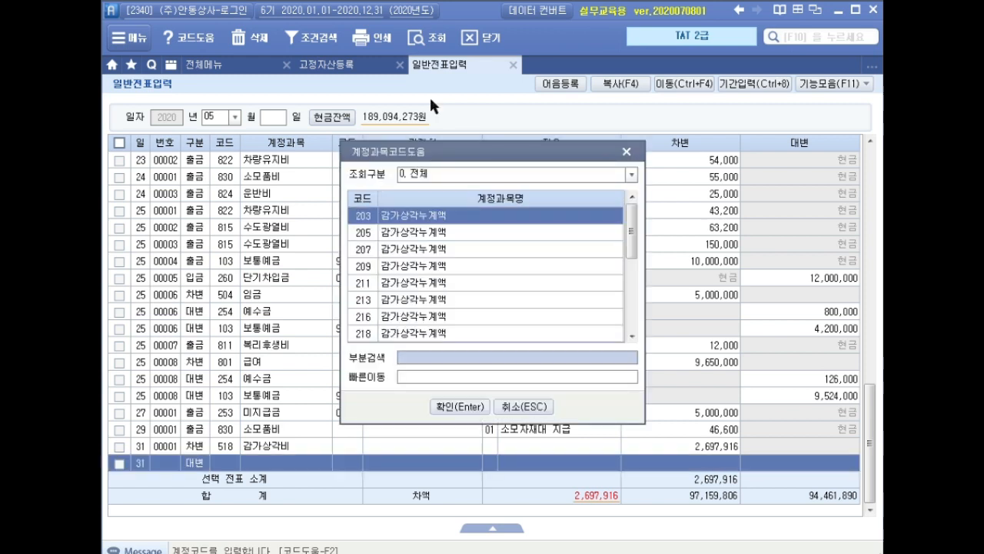
{"action": "key", "text": "Down"}
{"action": "key", "text": "Down"}
{"action": "key", "text": "Down"}
{"action": "key", "text": "Down"}
{"action": "key", "text": "Down"}
{"action": "key", "text": "Down"}
{"action": "key", "text": "Down"}
{"action": "key", "text": "Down"}
{"action": "key", "text": "Down"}
{"action": "key", "text": "Down"}
{"action": "key", "text": "Down"}
{"action": "key", "text": "Down"}
{"action": "key", "text": "Down"}
{"action": "key", "text": "Down"}
{"action": "key", "text": "Down"}
{"action": "key", "text": "Down"}
{"action": "key", "text": "Down"}
{"action": "key", "text": "Up"}
{"action": "key", "text": "Up"}
{"action": "key", "text": "Up"}
{"action": "key", "text": "Up"}
{"action": "key", "text": "Up"}
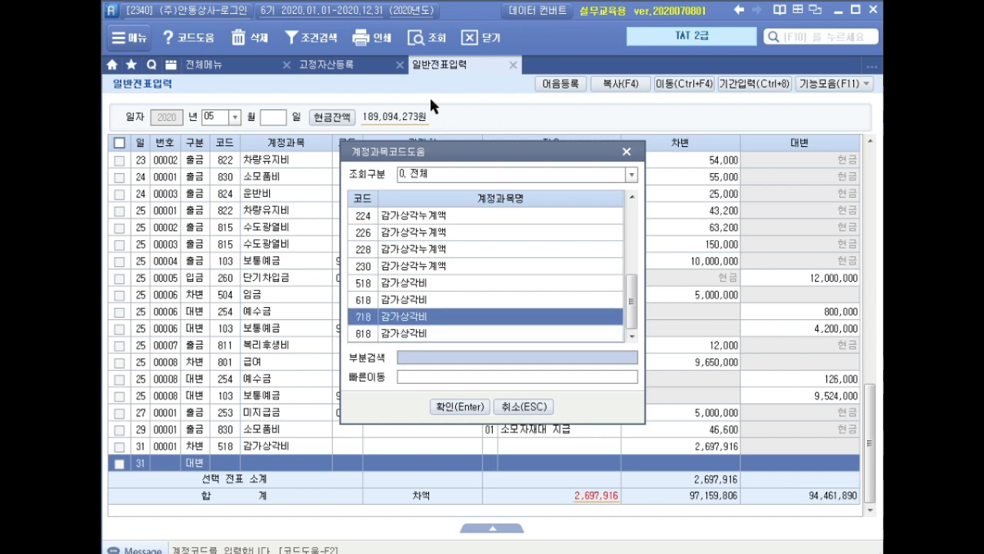
{"action": "key", "text": "Home"}
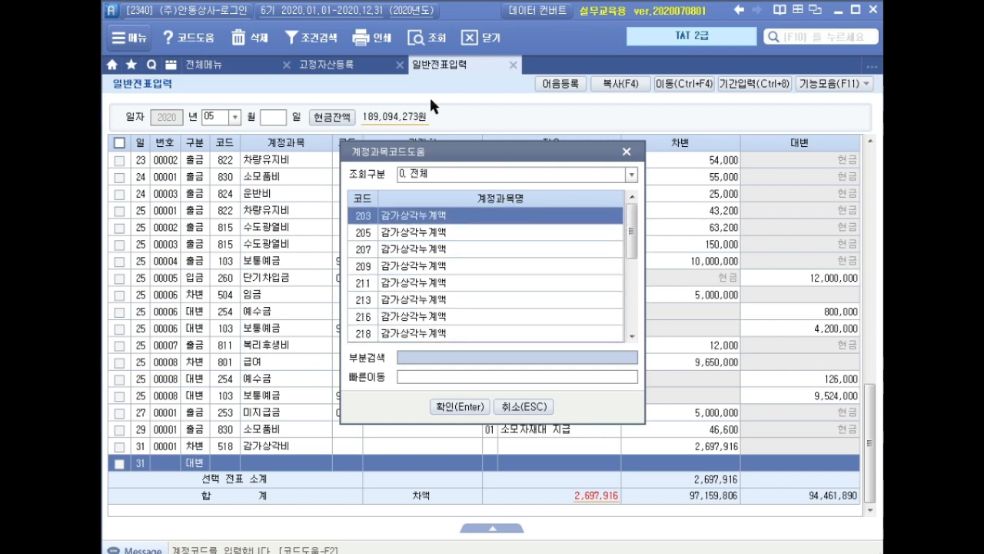
{"action": "key", "text": "Escape"}
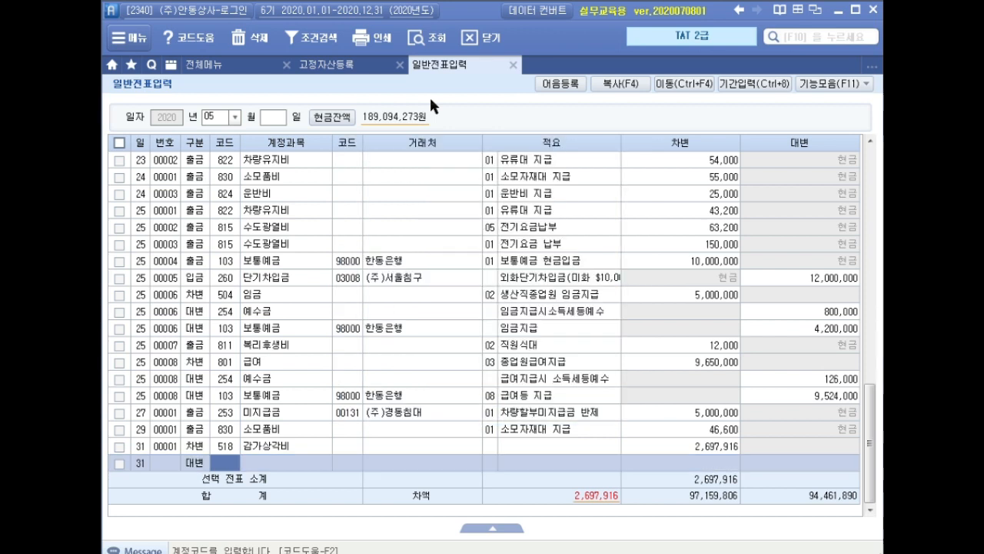
{"action": "type", "text": "차량"}
{"action": "key", "text": "Return"}
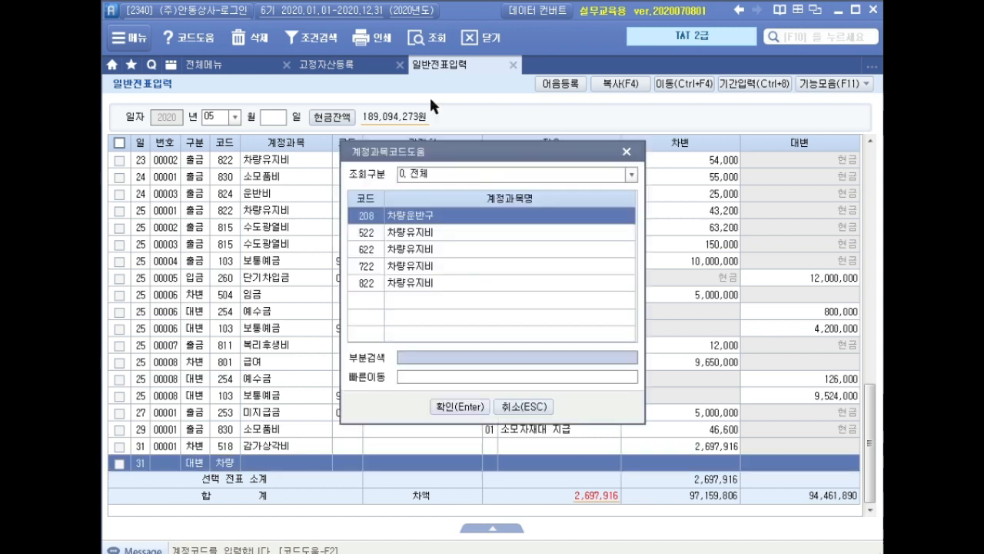
{"action": "key", "text": "Escape"}
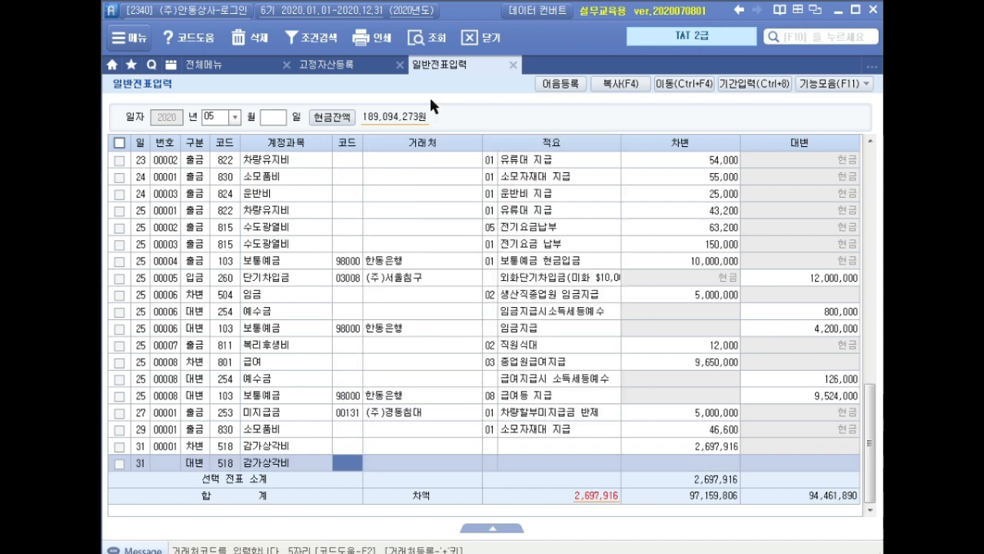
Set the May 31 credit line's account to 209 감가상각누계액 and enter 2,697,916 as the credit amount
{"action": "key", "text": "Left"}
{"action": "type", "text": "209"}
{"action": "key", "text": "Return"}
{"action": "key", "text": "Return"}
{"action": "key", "text": "Return"}
{"action": "key", "text": "Return"}
{"action": "key", "text": "Return"}
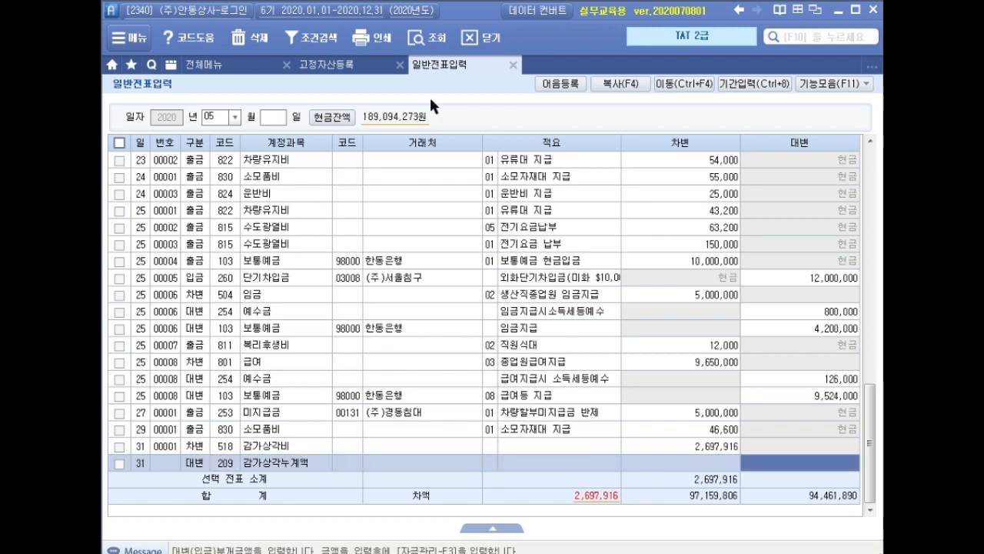
{"action": "type", "text": "26"}
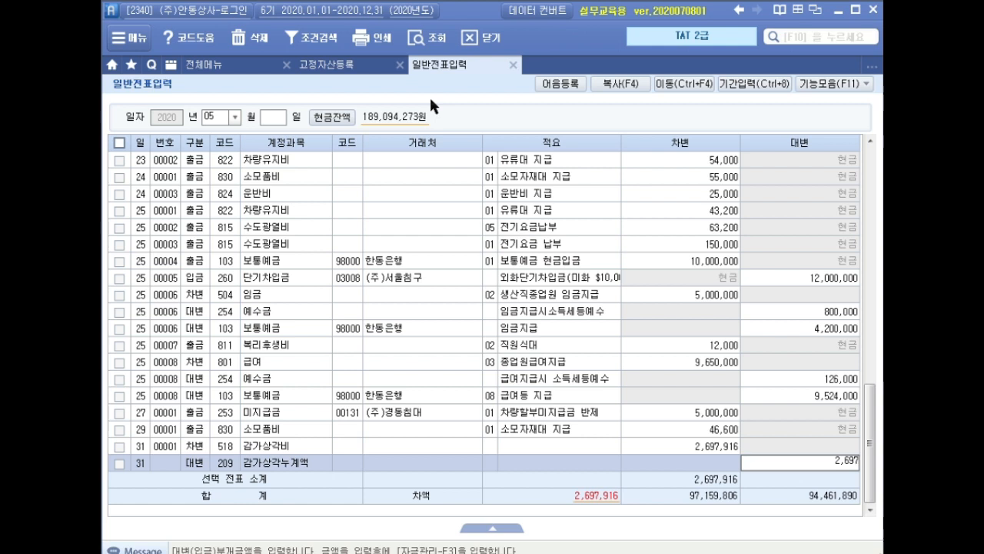
{"action": "type", "text": "916"}
{"action": "key", "text": "Return"}
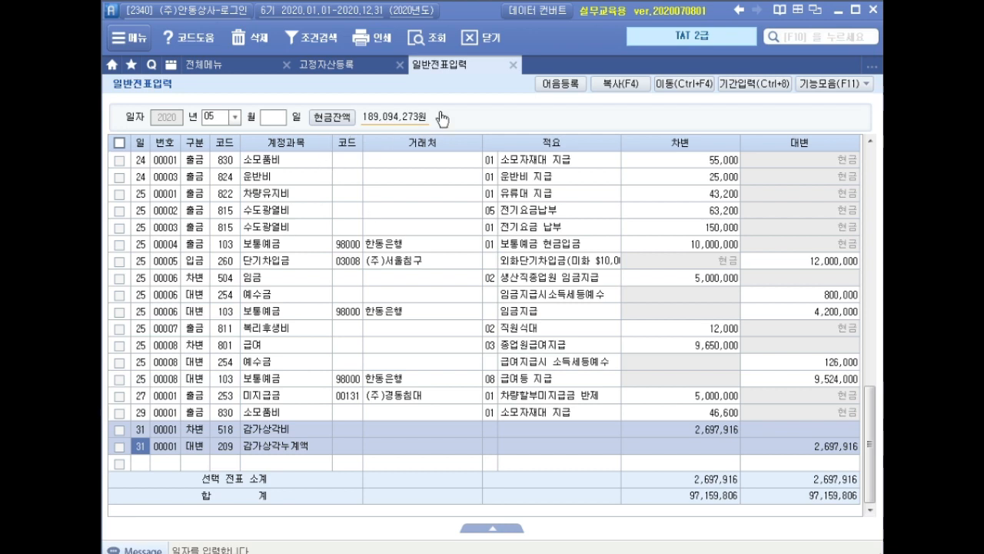
Close general voucher entry, open purchase and sales voucher entry (매입매출전표입력) for May 2020, and go to a new line dated May 31
{"action": "left_click", "coordinate": [513, 65]}
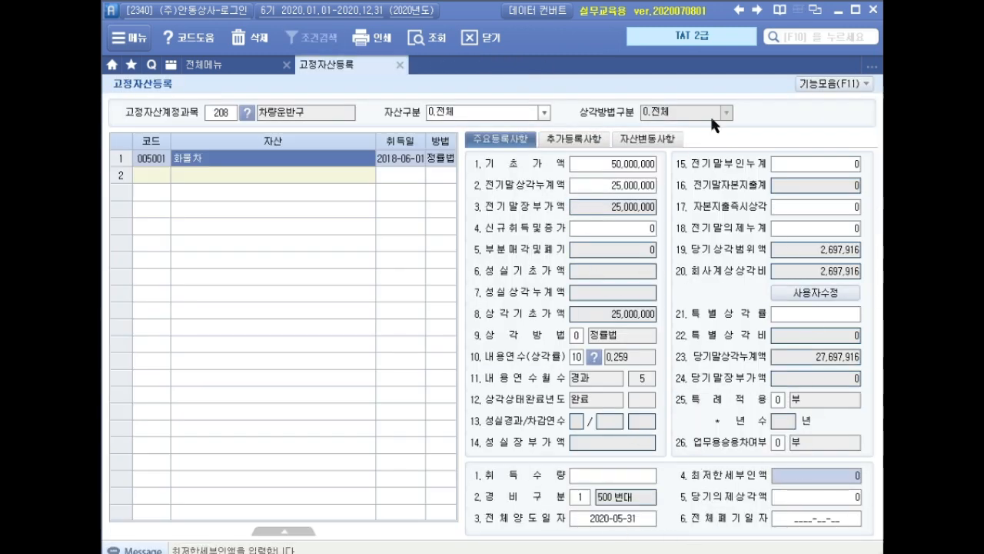
{"action": "left_click", "coordinate": [254, 67]}
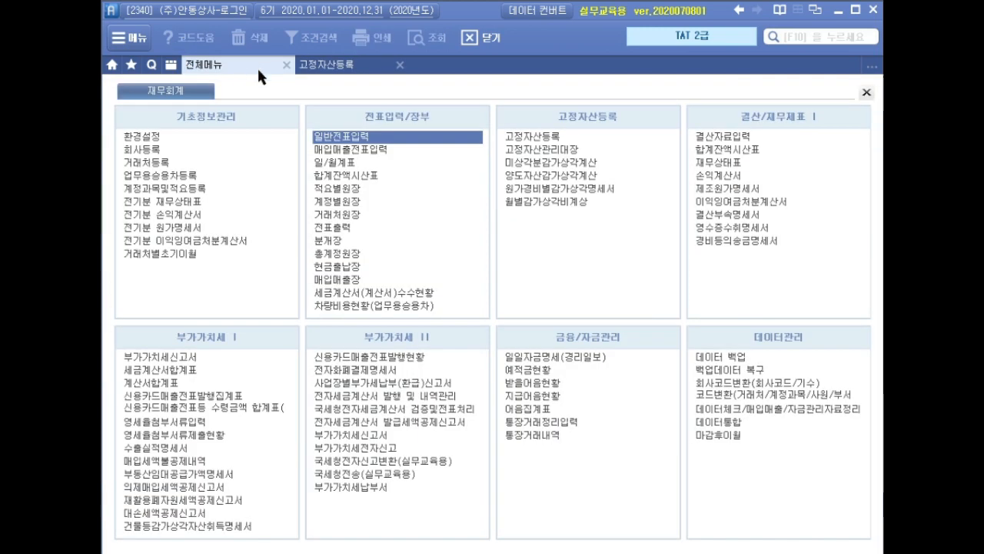
{"action": "left_click", "coordinate": [414, 150]}
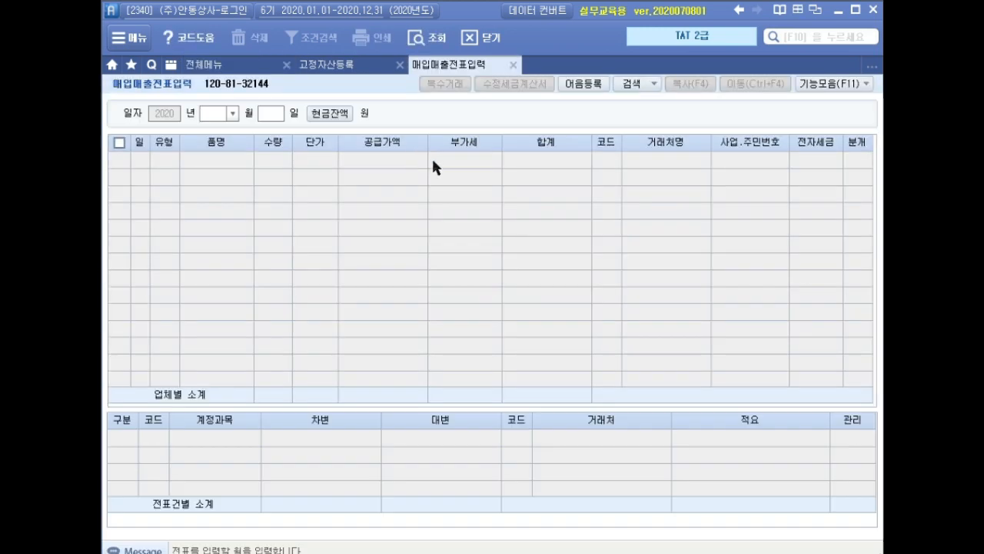
{"action": "type", "text": "05"}
{"action": "key", "text": "Return"}
{"action": "type", "text": "31"}
{"action": "key", "text": "Return"}
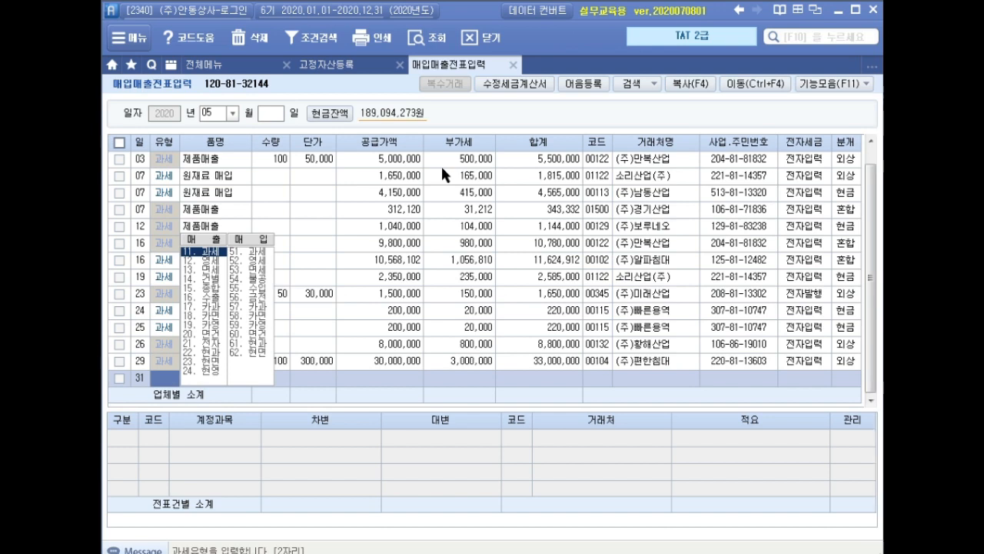
Enter a taxable sale (11.과세) of 화물차 with a supply value of 27,000,000, accepting the calculated VAT
{"action": "type", "text": "11"}
{"action": "key", "text": "Return"}
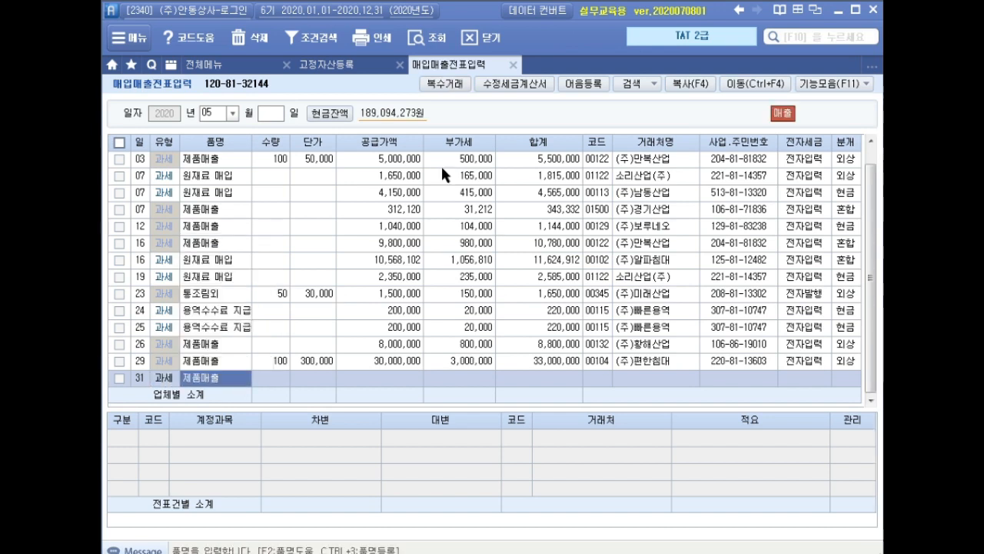
{"action": "type", "text": "화물차"}
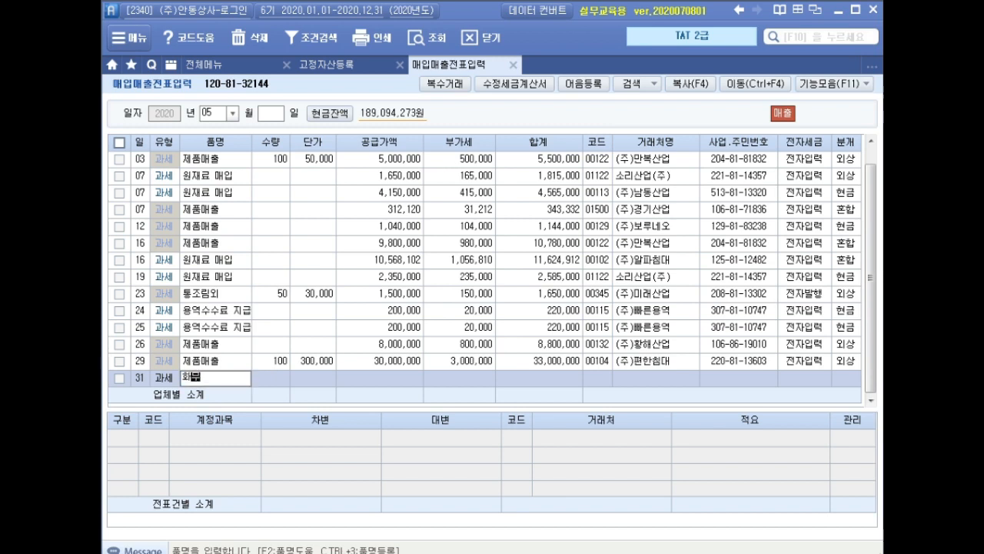
{"action": "key", "text": "Return"}
{"action": "key", "text": "Return"}
{"action": "key", "text": "Return"}
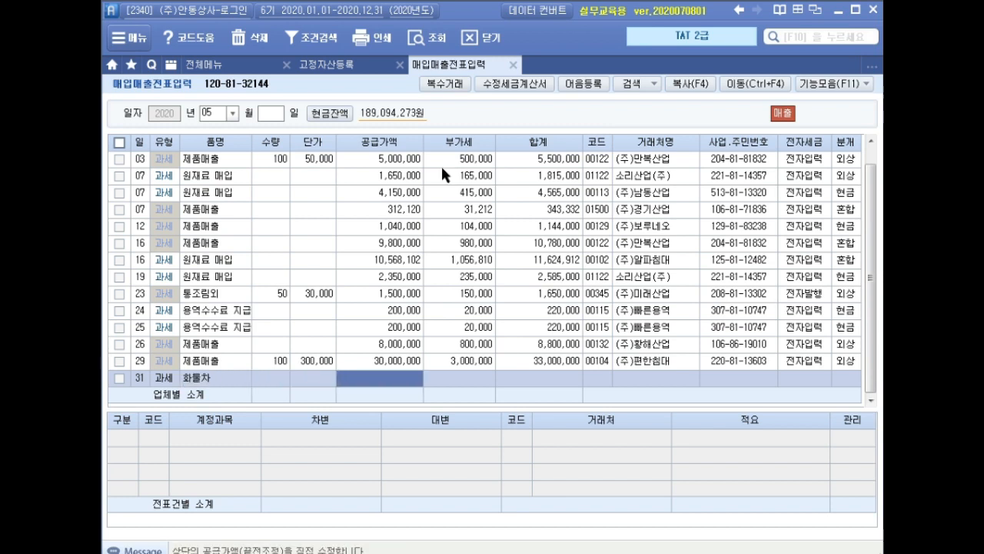
{"action": "type", "text": "27000000"}
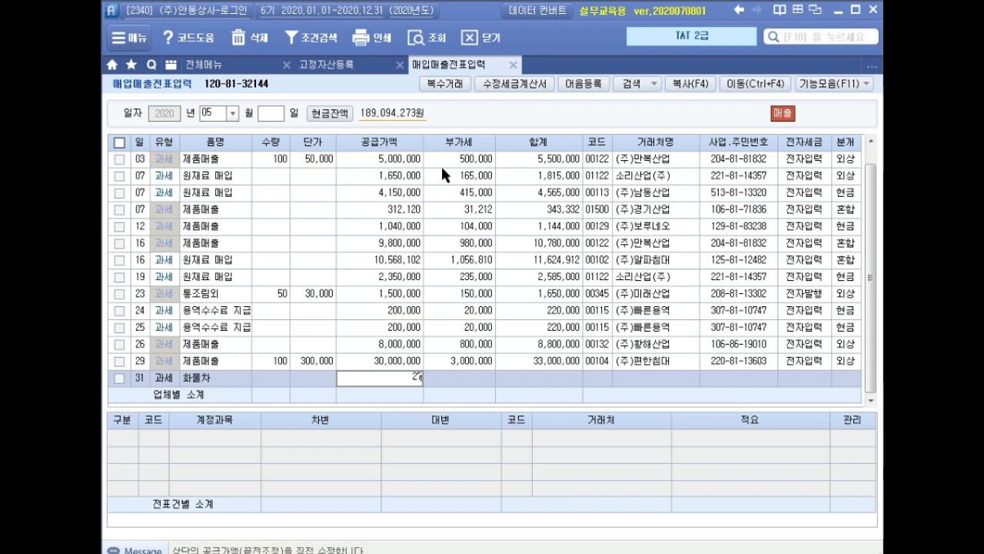
{"action": "key", "text": "Return"}
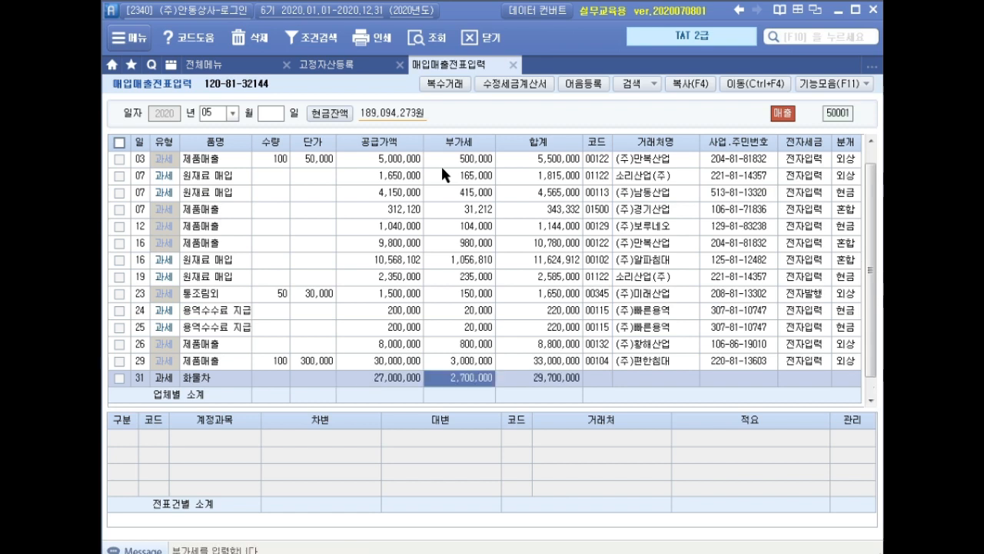
{"action": "key", "text": "Return"}
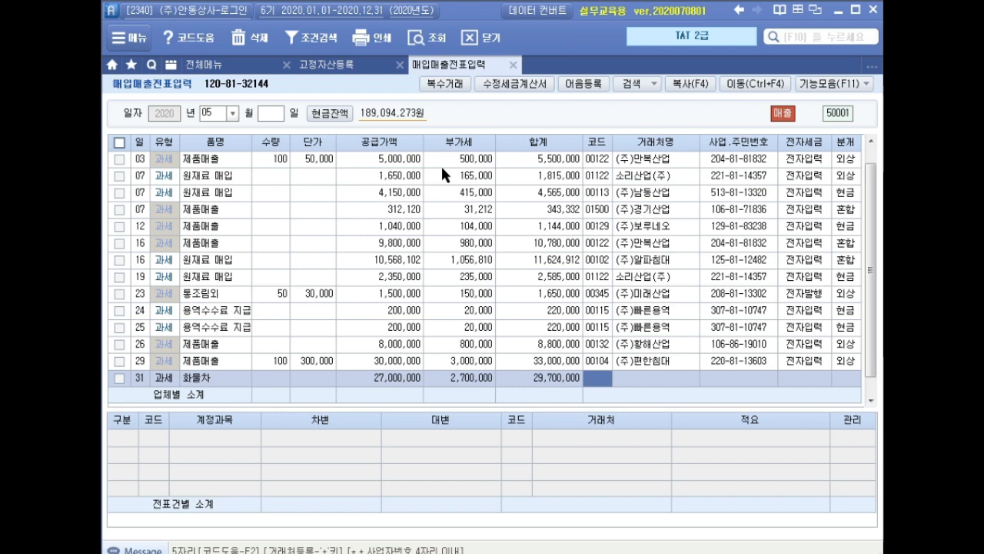
Set the truck sale's trading partner to (주)수정중고자동차, the electronic tax invoice to 전자입력, and the journal type to 혼합
{"action": "type", "text": "수정"}
{"action": "key", "text": "Return"}
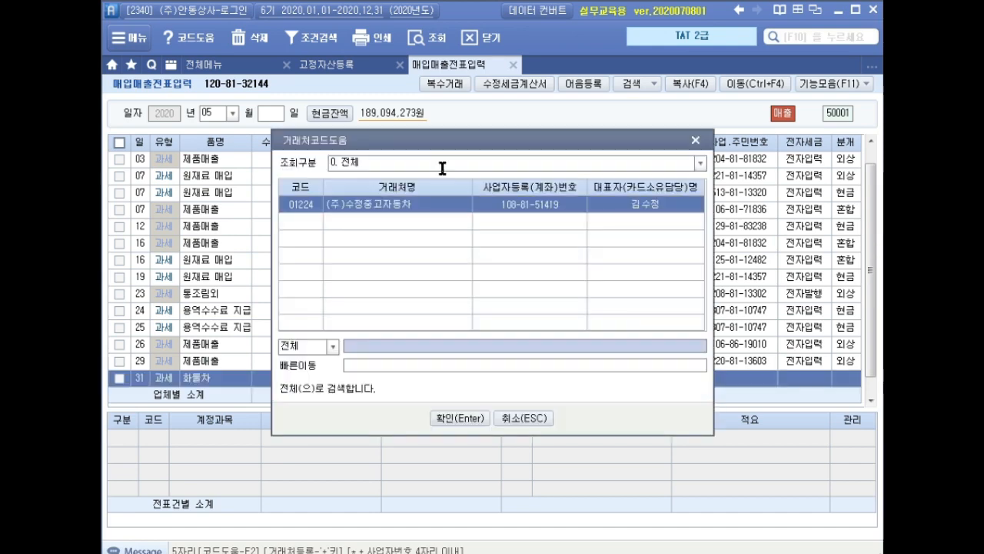
{"action": "key", "text": "Return"}
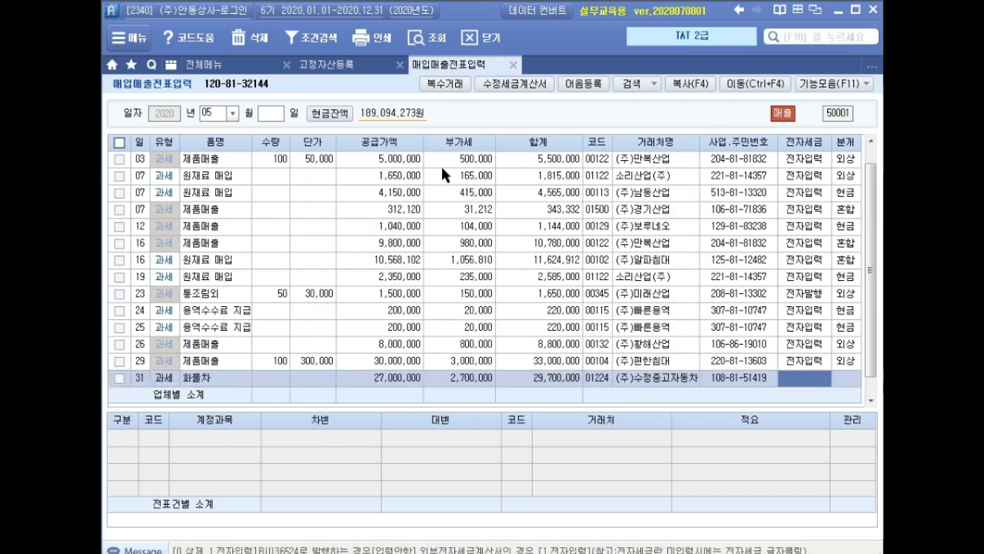
{"action": "type", "text": "1"}
{"action": "key", "text": "Return"}
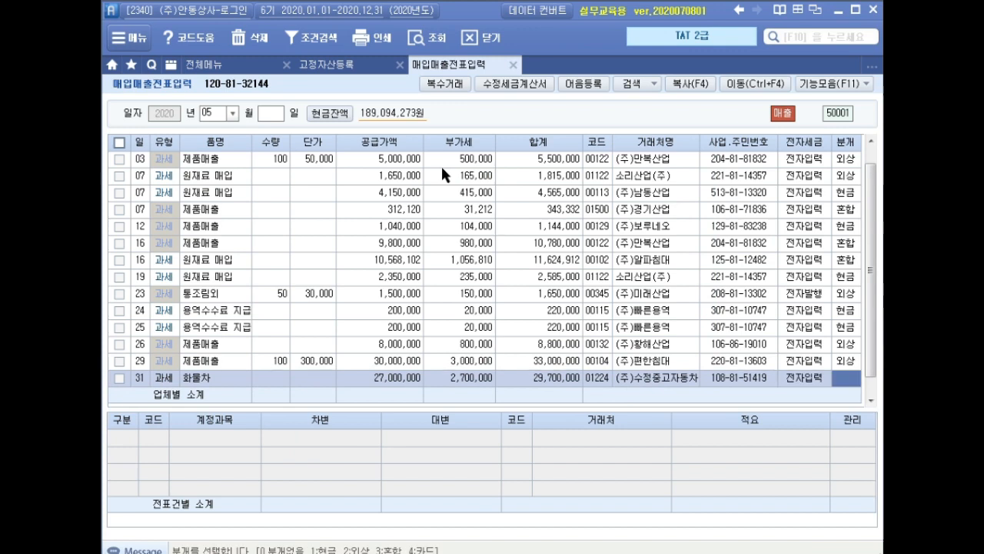
{"action": "type", "text": "3"}
{"action": "key", "text": "Return"}
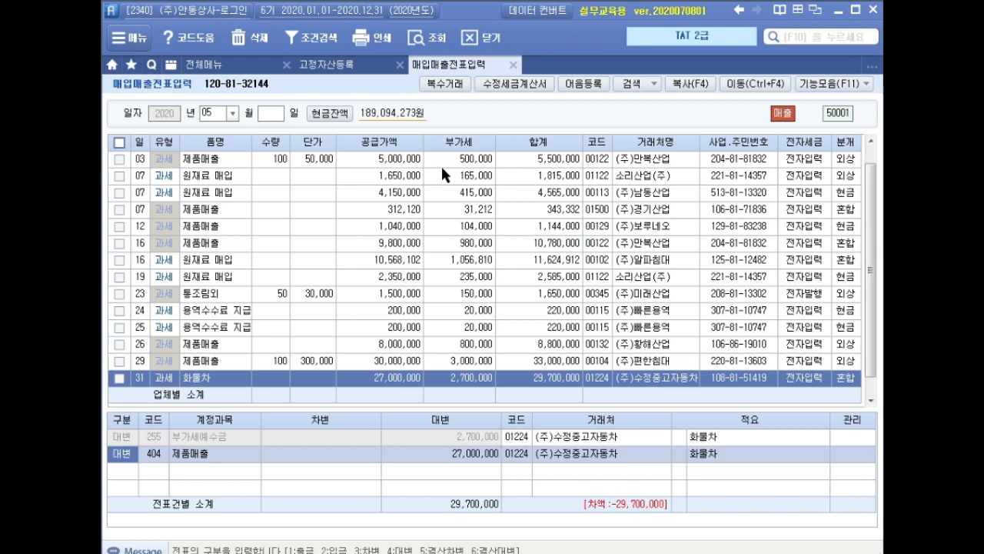
Change the truck sale's 27,000,000 credit line to account 208 차량운반구 and set its amount to 50,000,000, checking the fixed asset register (고정자산등록)
{"action": "key", "text": "Return"}
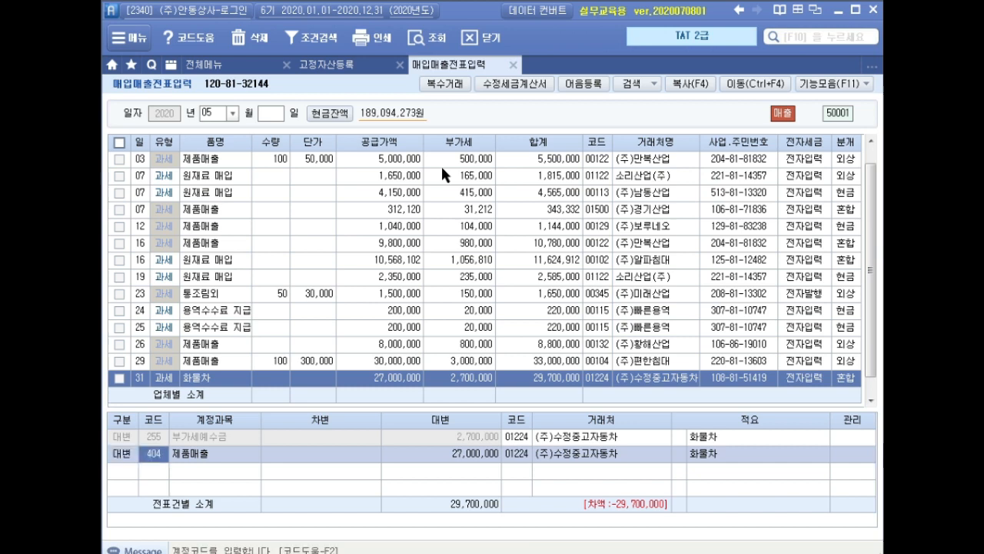
{"action": "type", "text": "차량"}
{"action": "key", "text": "Return"}
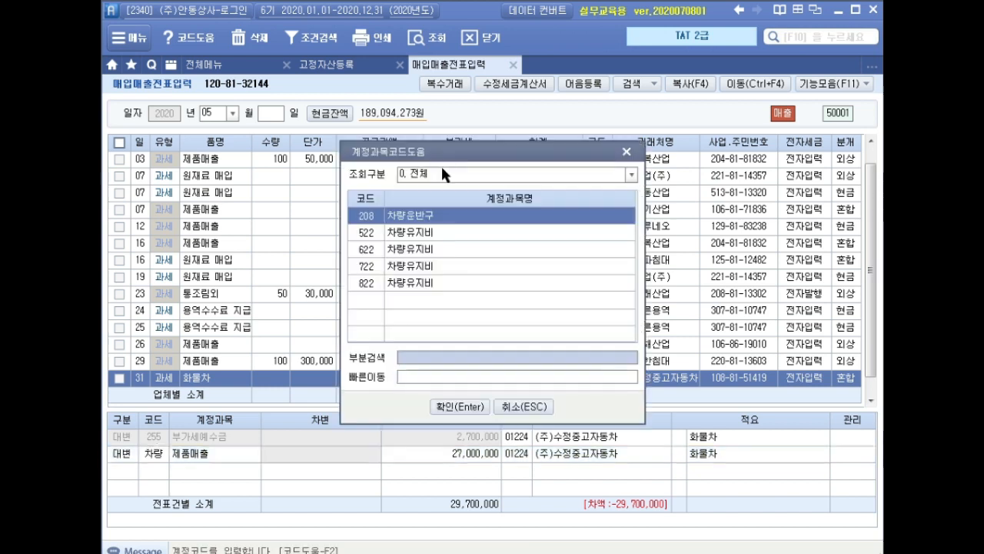
{"action": "key", "text": "Return"}
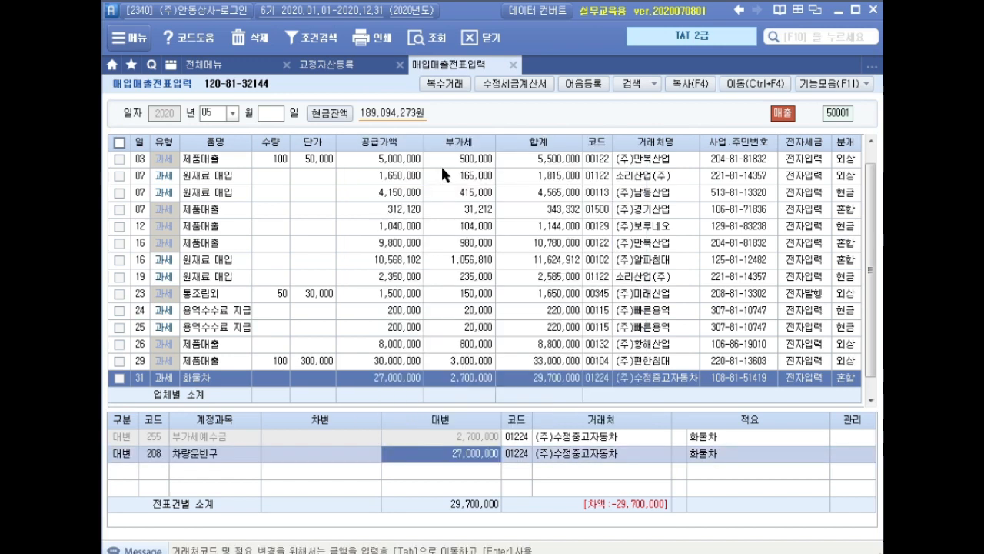
{"action": "left_click", "coordinate": [347, 69]}
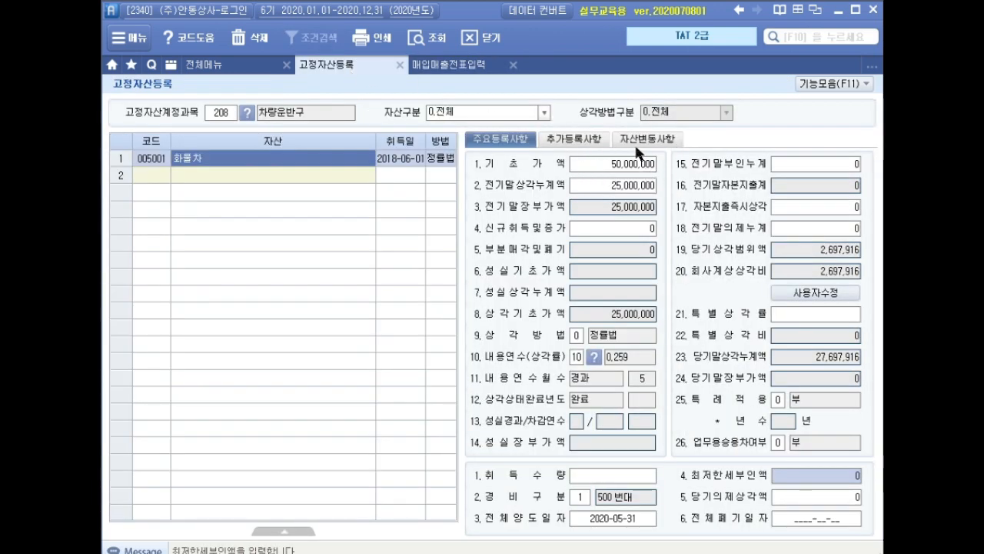
{"action": "left_click", "coordinate": [472, 67]}
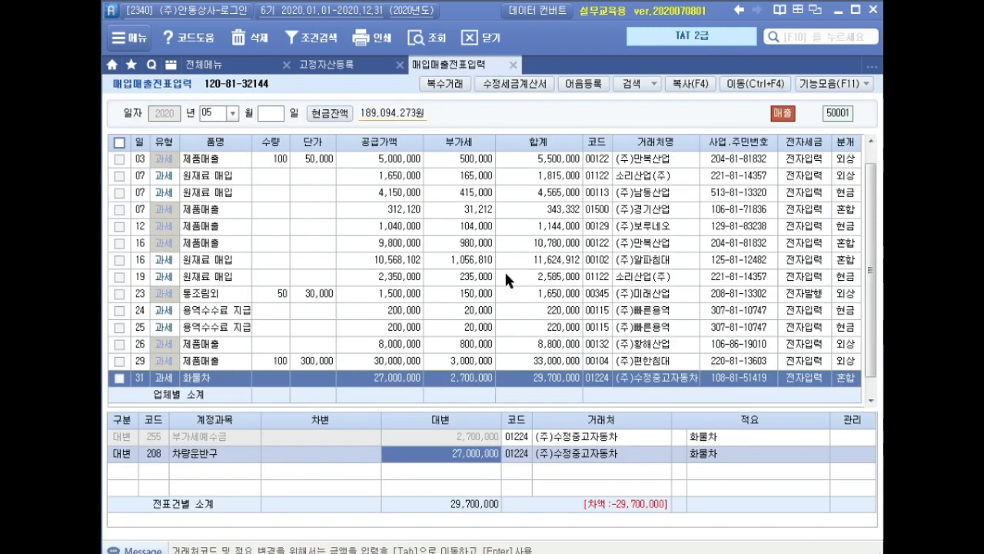
{"action": "type", "text": "50000000"}
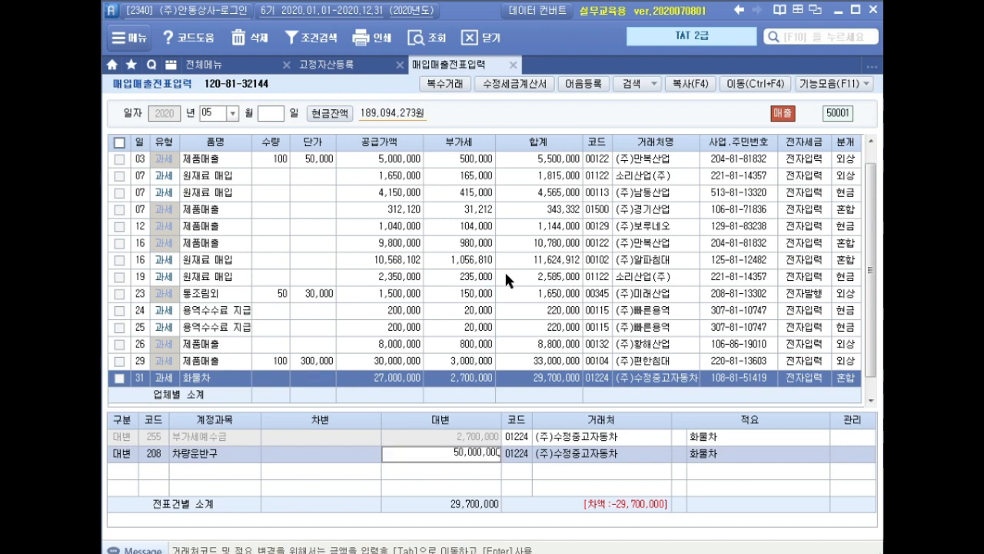
{"action": "key", "text": "Return"}
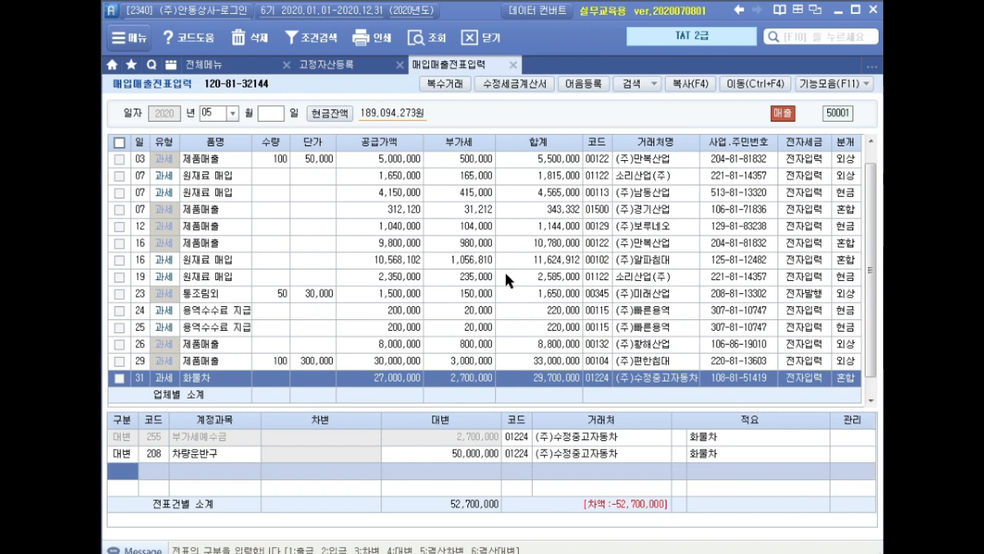
Add a debit line (차변) for 209 감가상각누계액 with 27,697,916, taken from the truck's accumulated depreciation in the fixed asset register
{"action": "type", "text": "3"}
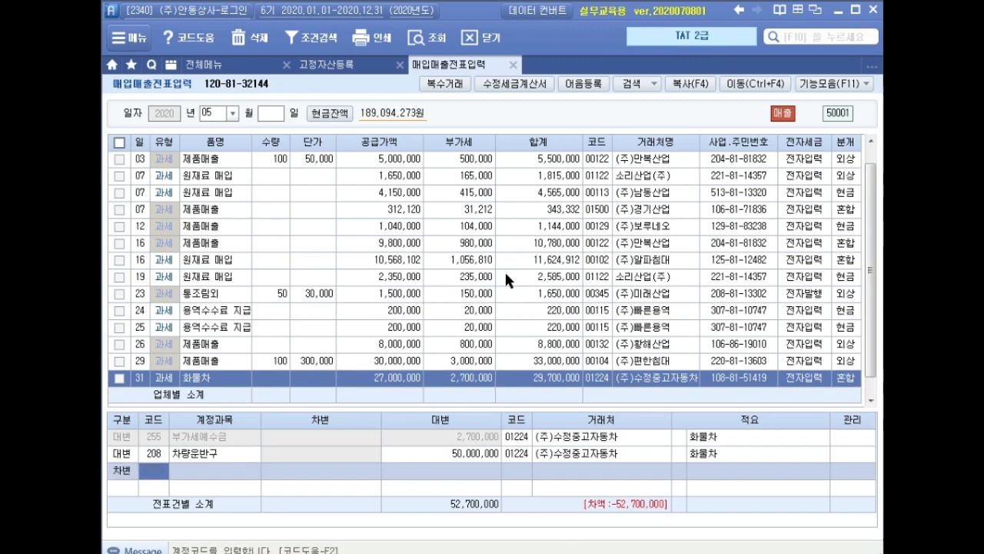
{"action": "type", "text": "209"}
{"action": "key", "text": "Return"}
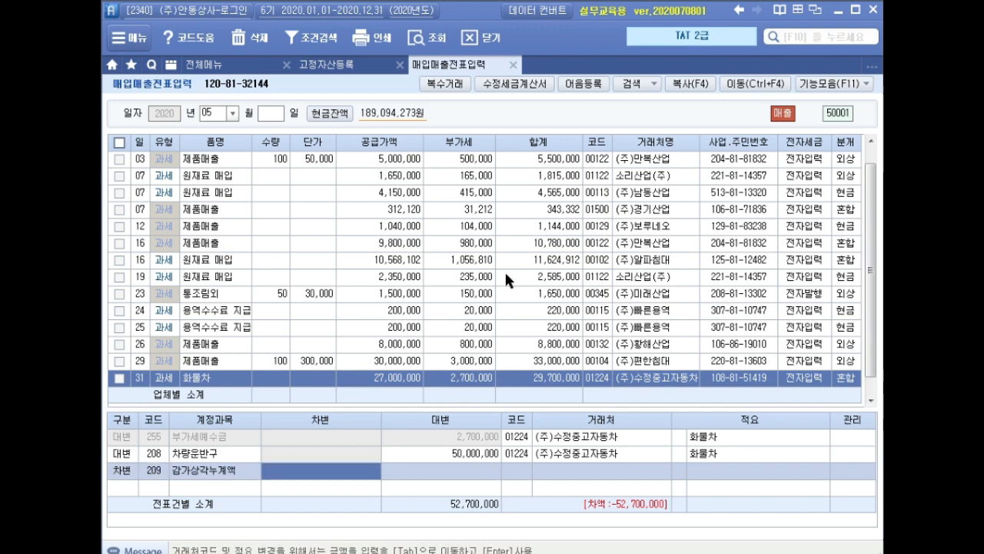
{"action": "left_click", "coordinate": [348, 68]}
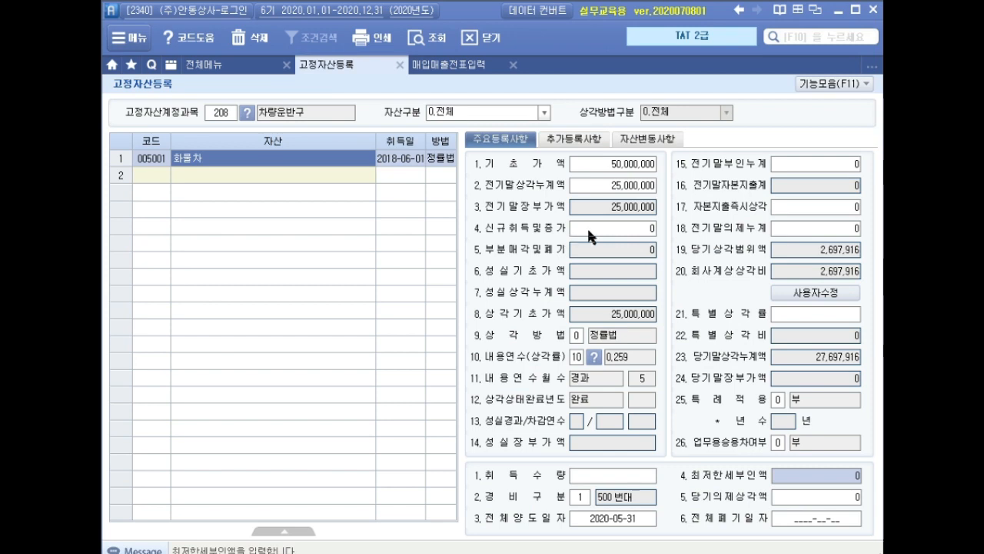
{"action": "left_click_drag", "start_coordinate": [731, 336], "coordinate": [876, 379]}
{"action": "left_click", "coordinate": [426, 67]}
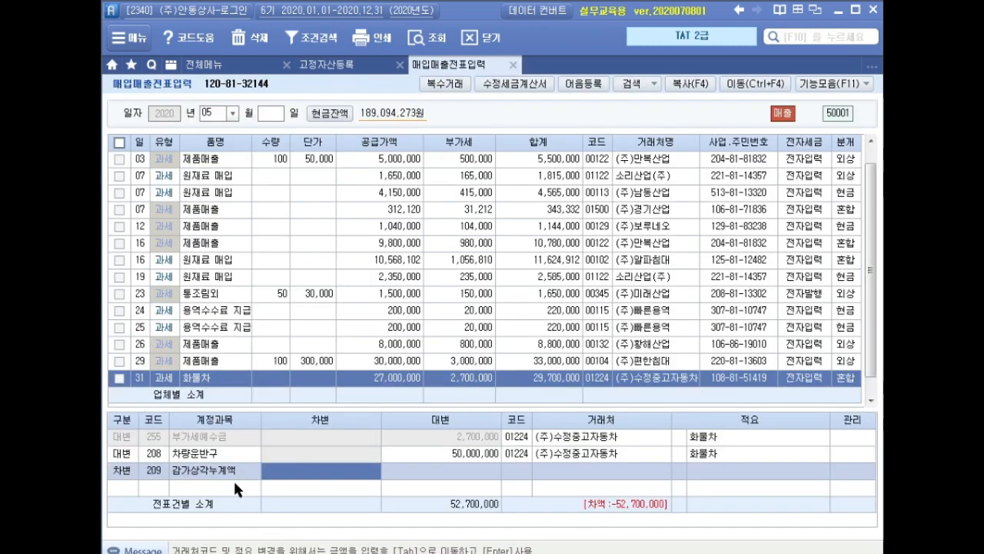
{"action": "left_click", "coordinate": [314, 473]}
{"action": "type", "text": "27,69"}
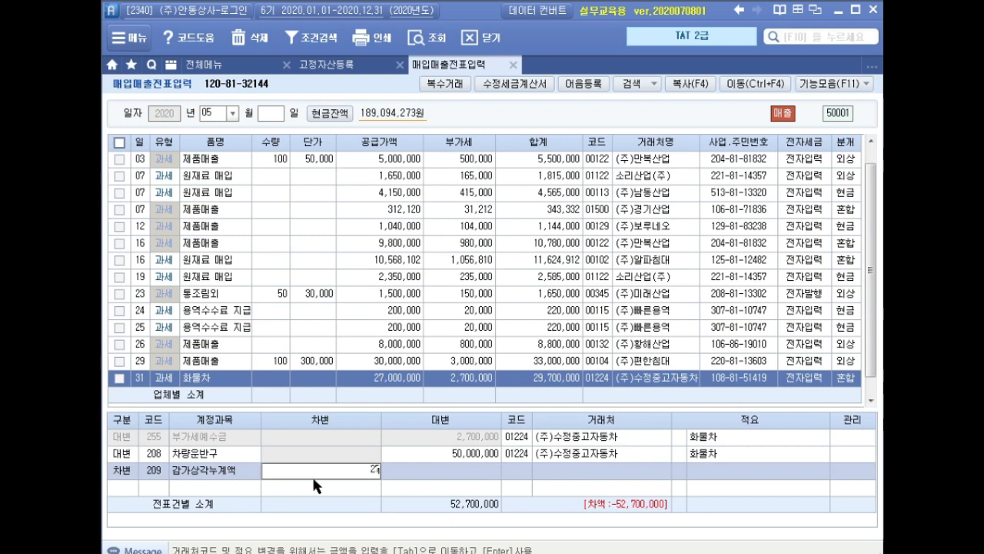
{"action": "type", "text": "7,916"}
{"action": "key", "text": "Return"}
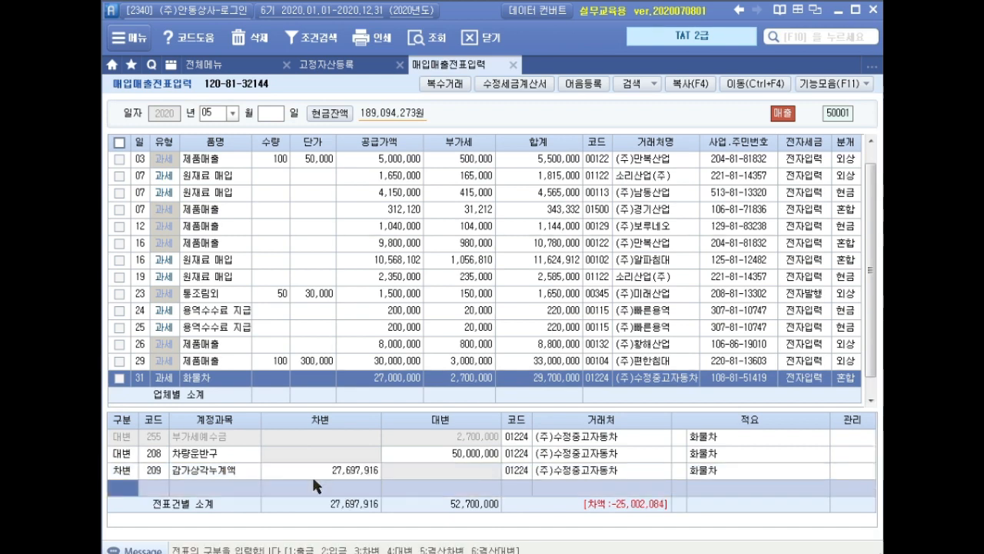
Add a debit line (차변) for 120 미수금 with an amount of 29,700,000 to the truck sale's journal
{"action": "type", "text": "3"}
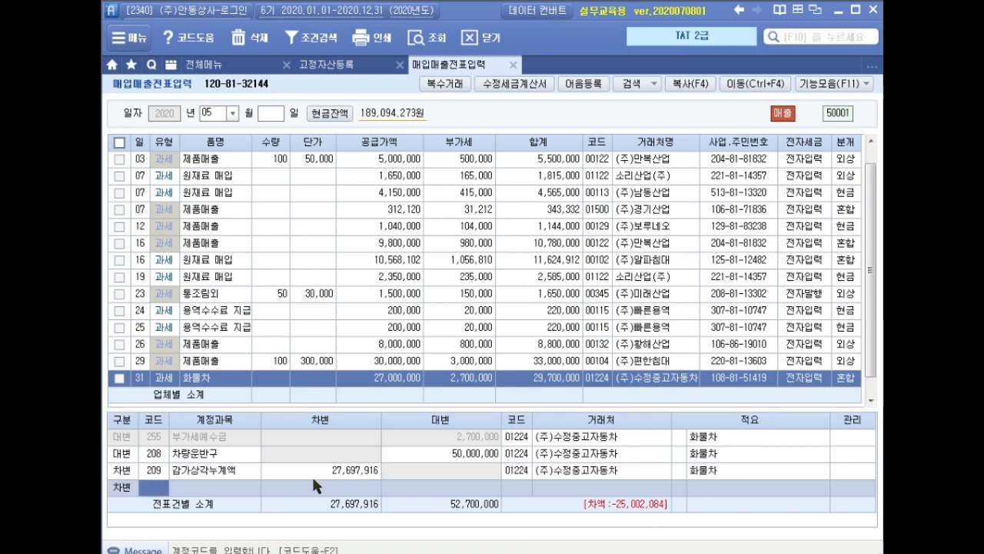
{"action": "type", "text": "미수"}
{"action": "key", "text": "Return"}
{"action": "key", "text": "Down"}
{"action": "key", "text": "Down"}
{"action": "key", "text": "Down"}
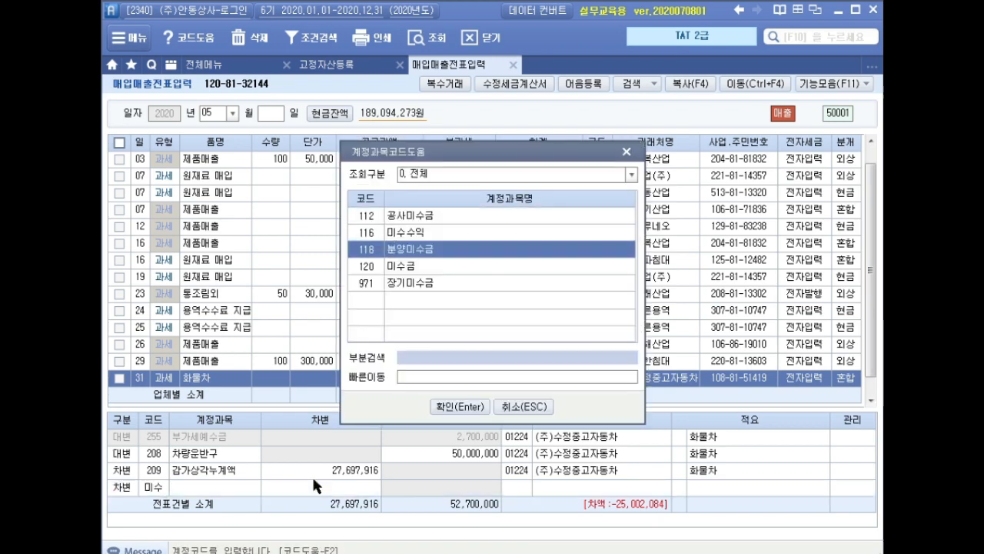
{"action": "key", "text": "Return"}
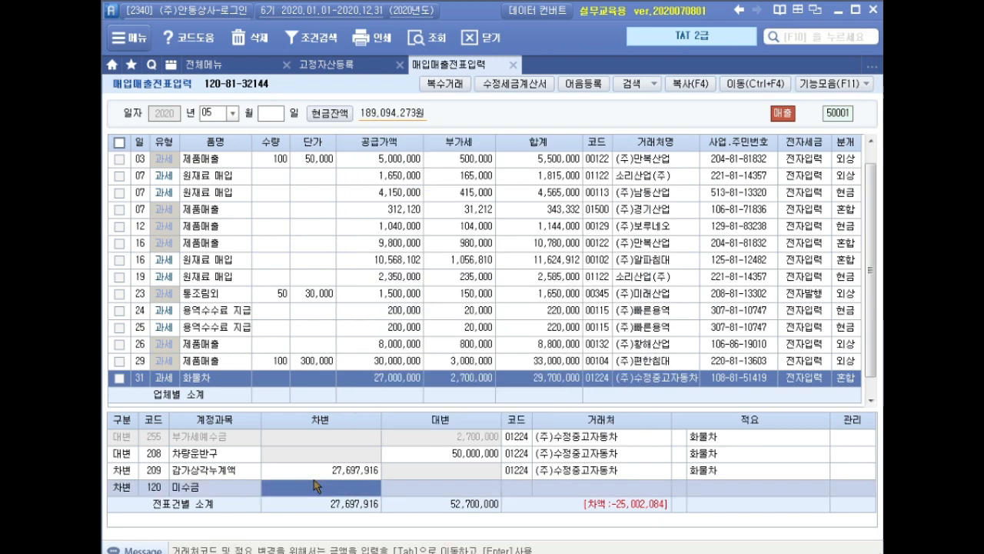
{"action": "left_click", "coordinate": [314, 486]}
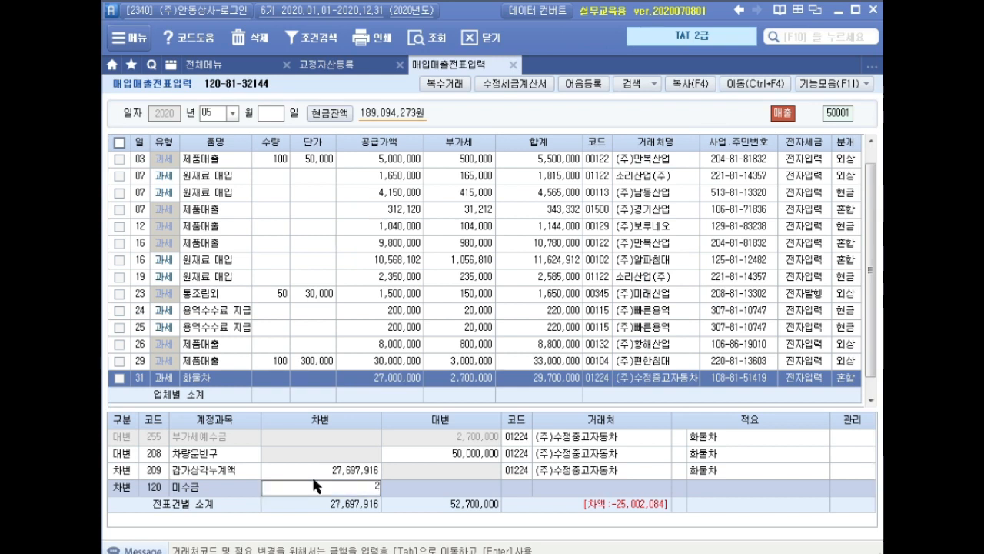
{"action": "type", "text": "29,700,000"}
{"action": "key", "text": "Return"}
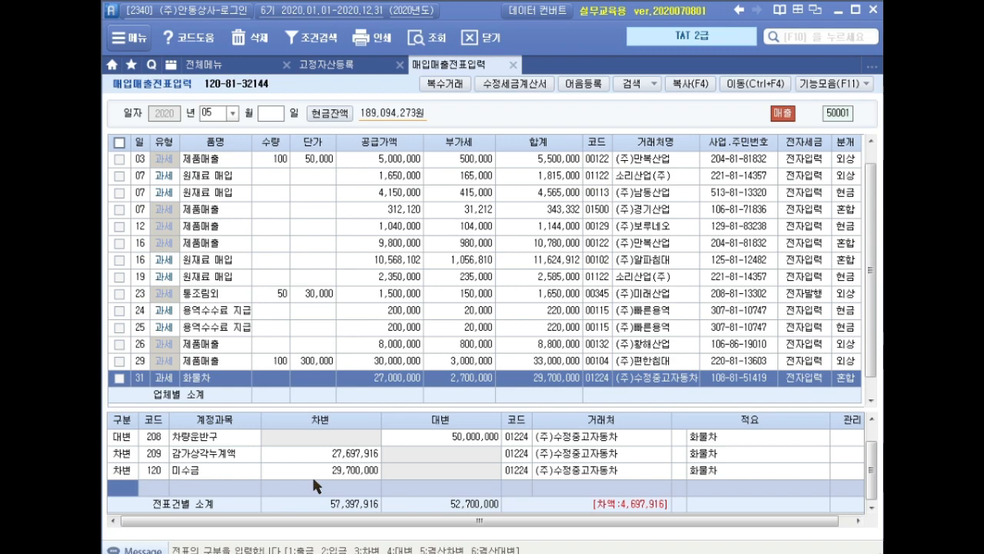
Add a credit line (대변) for 914 유형자산처분이익 with 4,697,916 to complete the truck sale's journal
{"action": "type", "text": "4"}
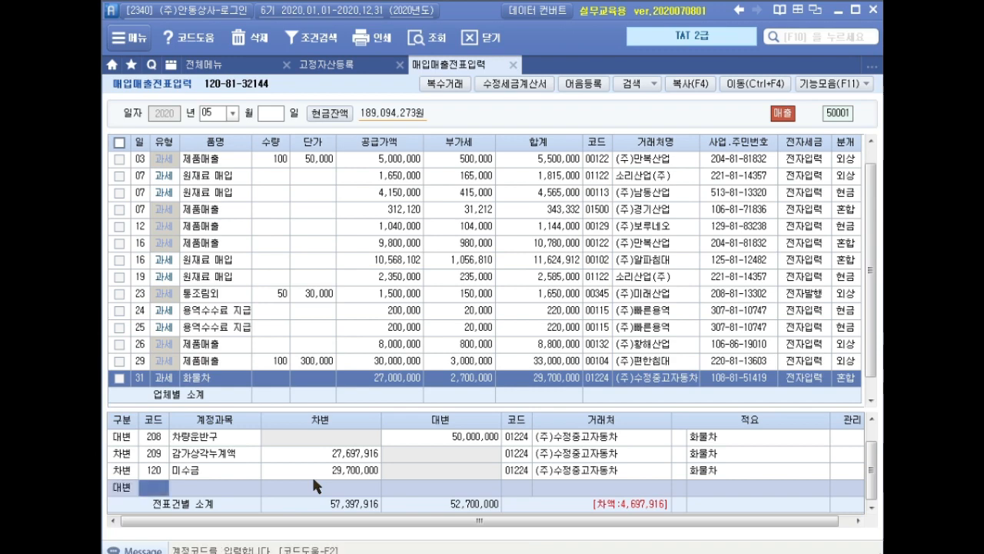
{"action": "type", "text": "유형"}
{"action": "key", "text": "Return"}
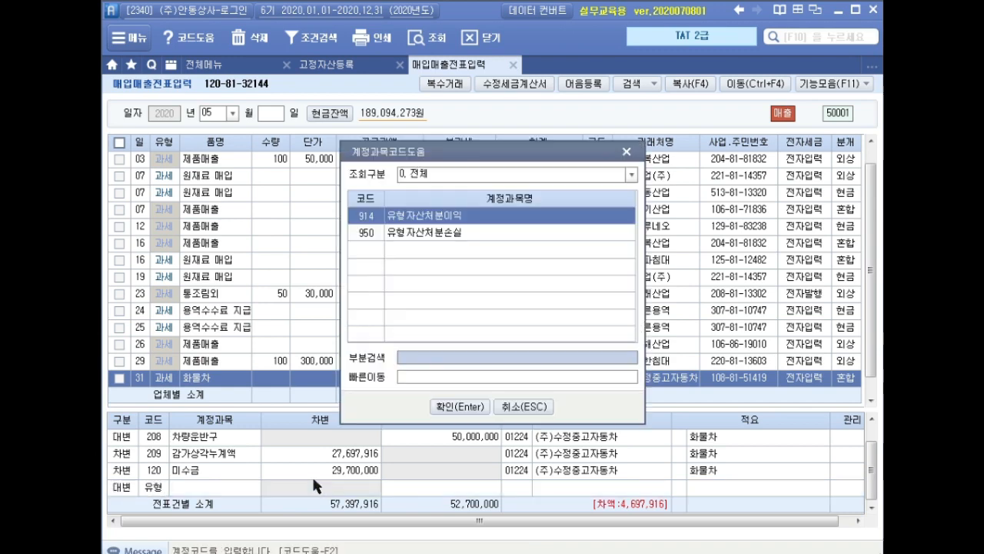
{"action": "key", "text": "Return"}
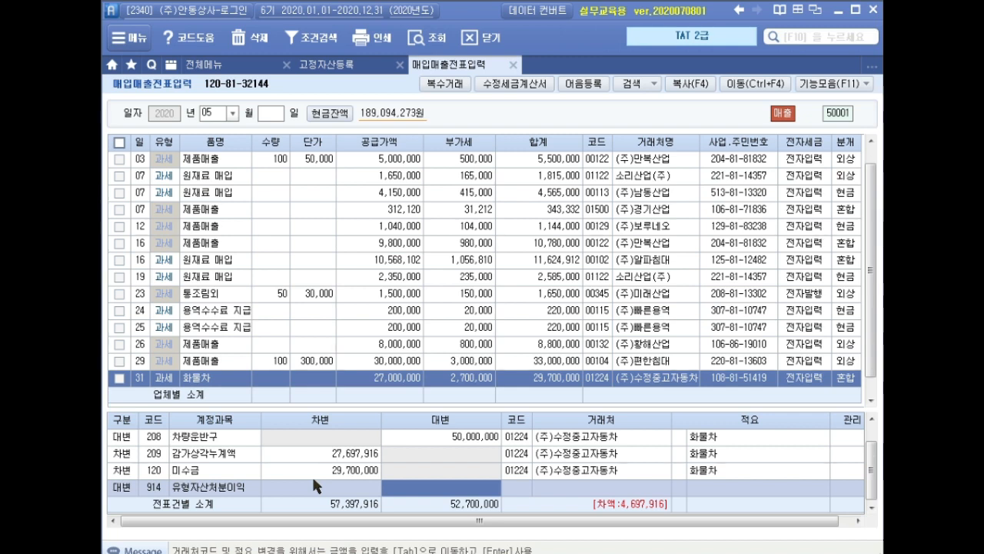
{"action": "type", "text": "4,697,916"}
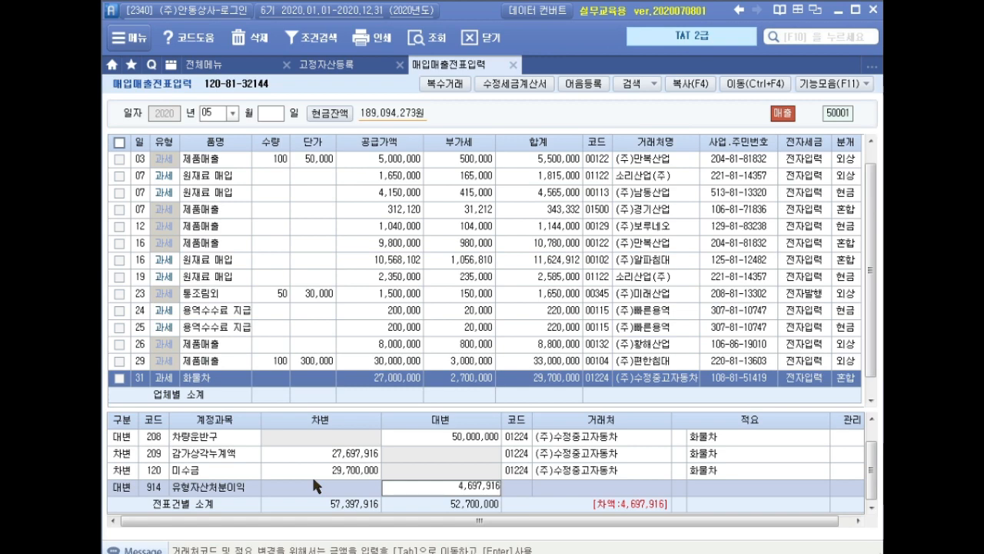
{"action": "key", "text": "Return"}
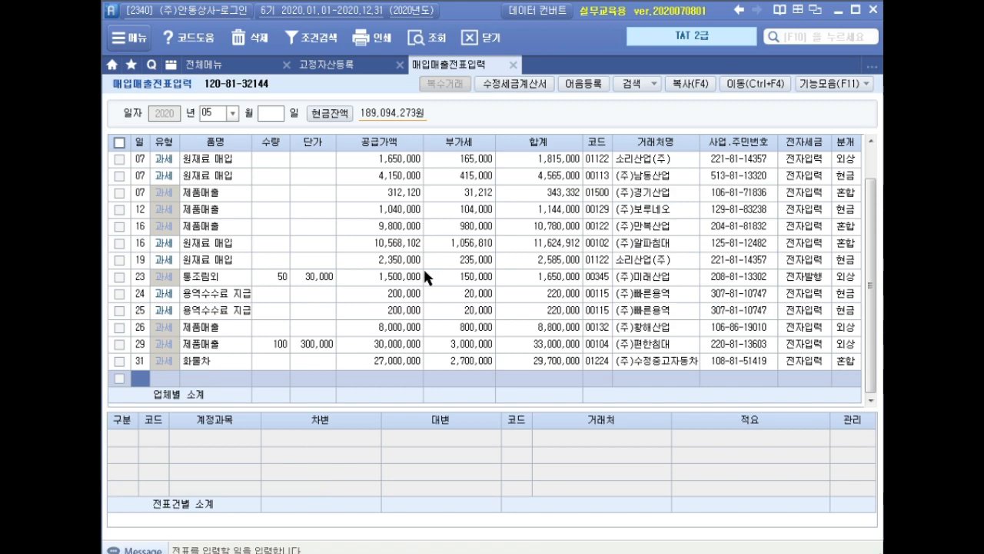
Close purchase and sales voucher entry and fixed asset registration, and start a June 30 line in general voucher entry (일반전표입력)
{"action": "left_click", "coordinate": [513, 65]}
{"action": "left_click", "coordinate": [400, 64]}
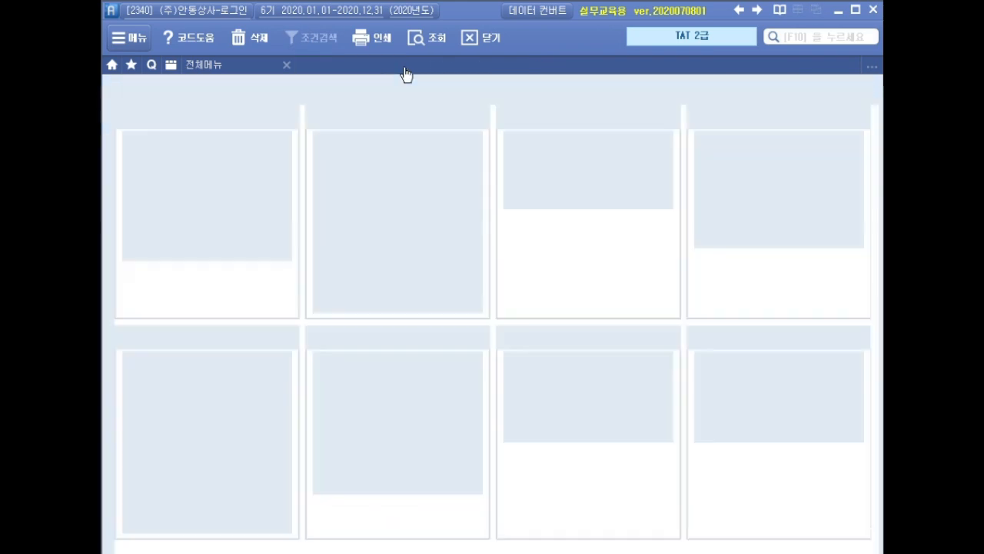
{"action": "left_click", "coordinate": [384, 136]}
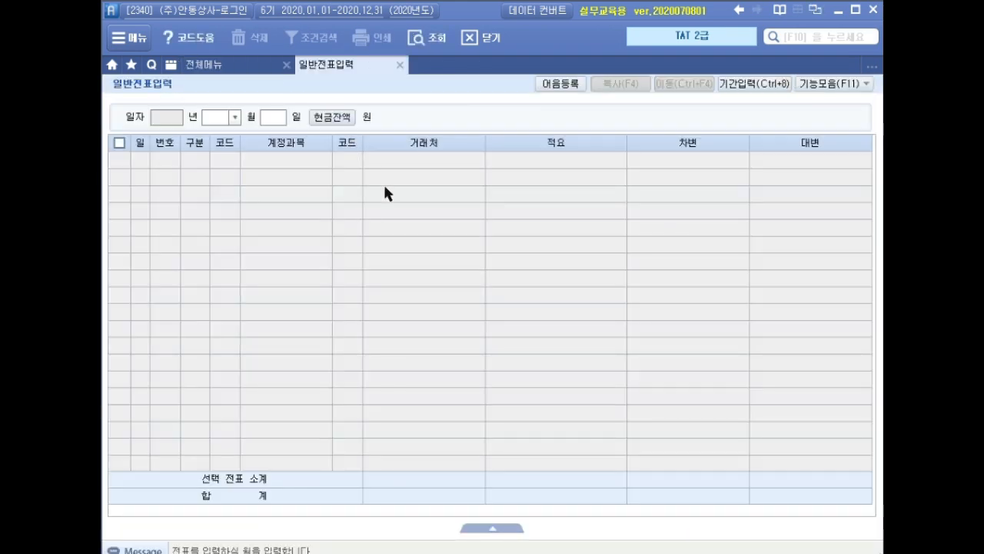
{"action": "type", "text": "6"}
{"action": "key", "text": "Return"}
{"action": "key", "text": "Return"}
{"action": "type", "text": "3"}
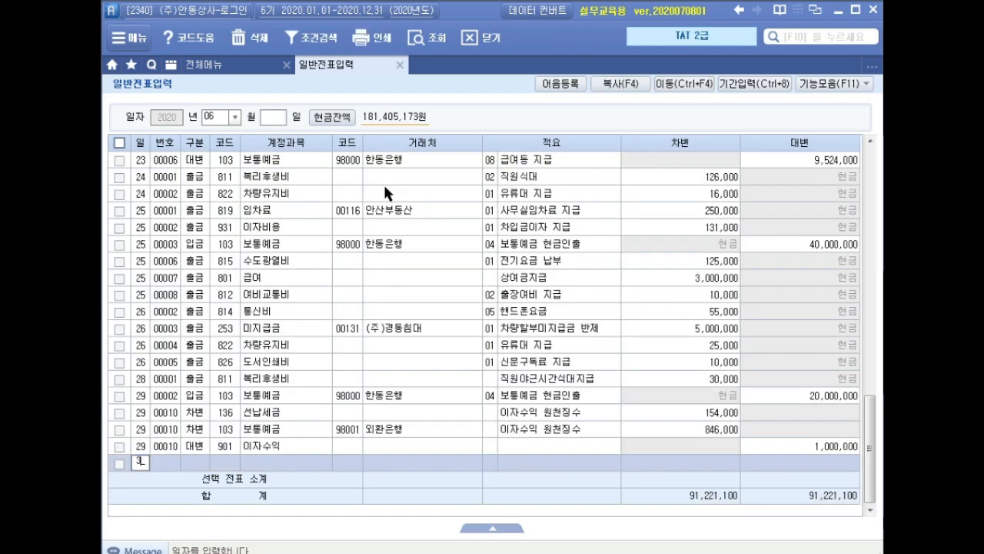
{"action": "type", "text": "0"}
{"action": "key", "text": "Return"}
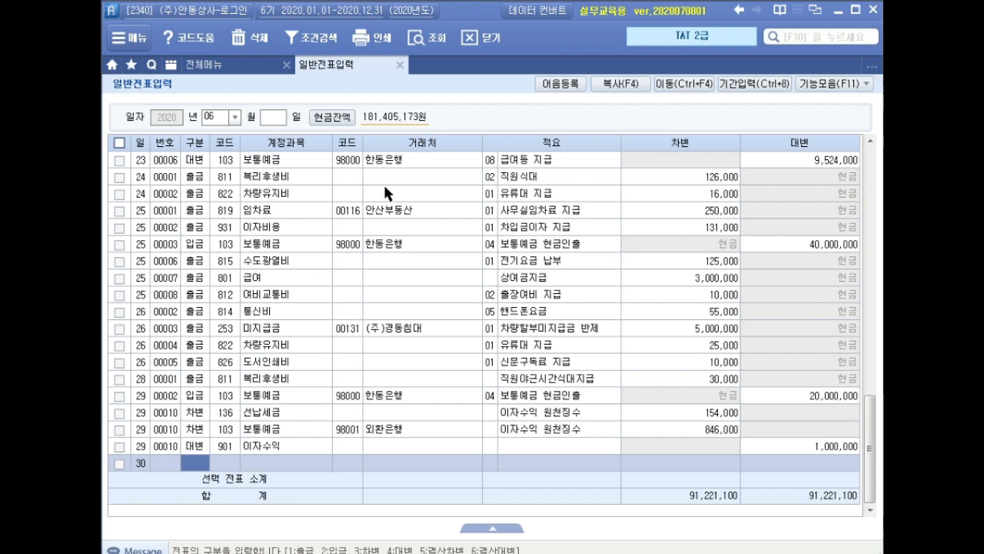
Fill the June 30 line as a debit (차변) to account 806 퇴직급여, without partner or description, for 26,117,010
{"action": "type", "text": "3"}
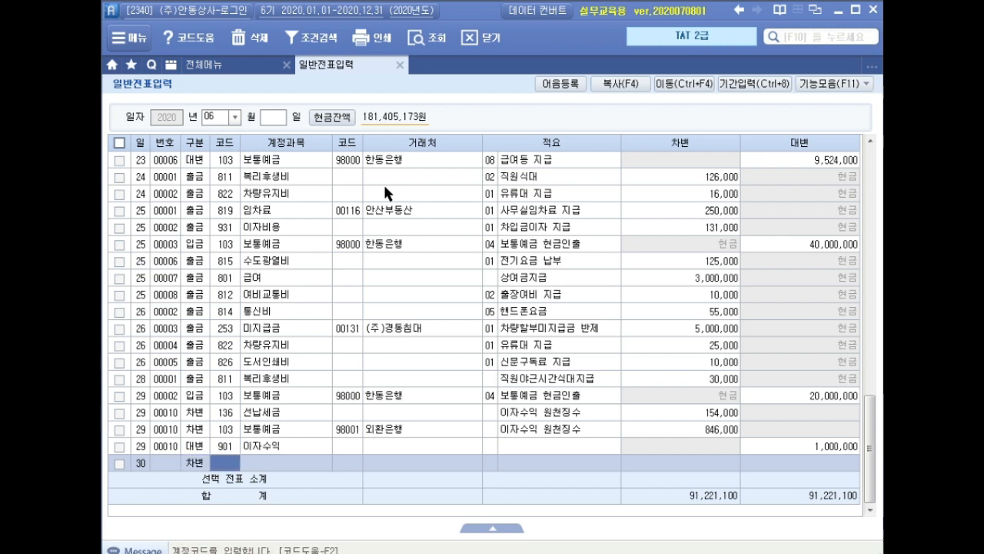
{"action": "type", "text": "퇴직"}
{"action": "key", "text": "Return"}
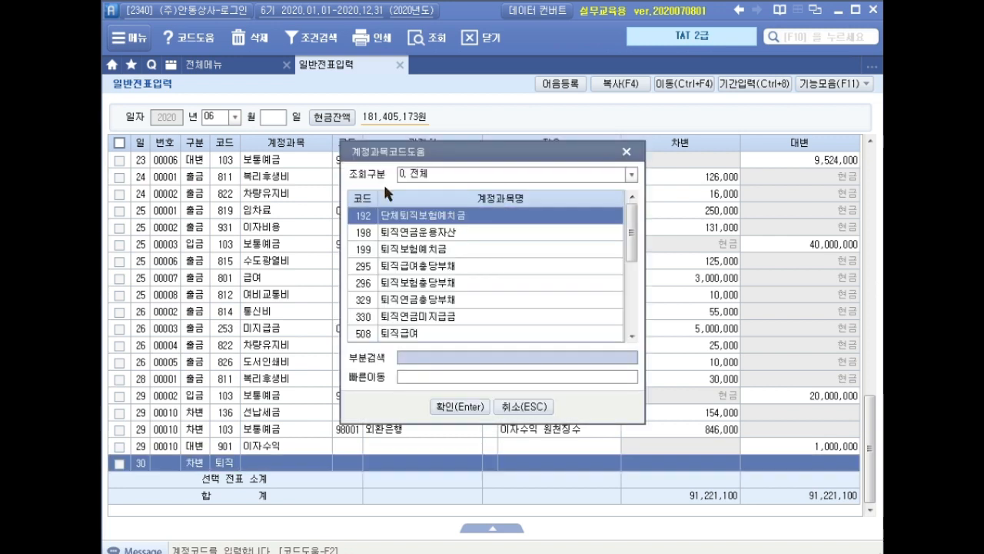
{"action": "key", "text": "Down"}
{"action": "key", "text": "Down"}
{"action": "key", "text": "Down"}
{"action": "key", "text": "Down"}
{"action": "key", "text": "Down"}
{"action": "key", "text": "Down"}
{"action": "key", "text": "Down"}
{"action": "key", "text": "Down"}
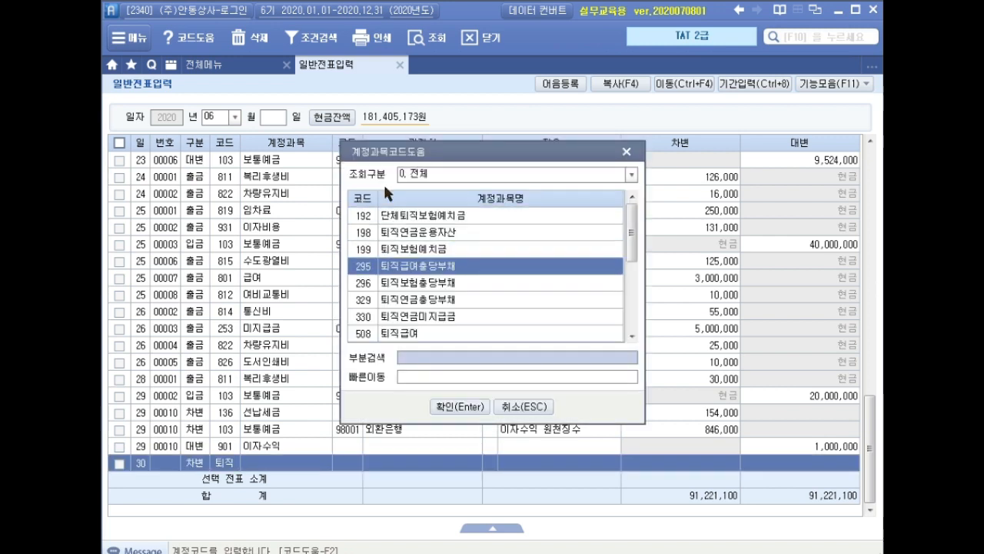
{"action": "key", "text": "Down"}
{"action": "key", "text": "Down"}
{"action": "key", "text": "Down"}
{"action": "key", "text": "Down"}
{"action": "key", "text": "Down"}
{"action": "key", "text": "Down"}
{"action": "key", "text": "Down"}
{"action": "key", "text": "Down"}
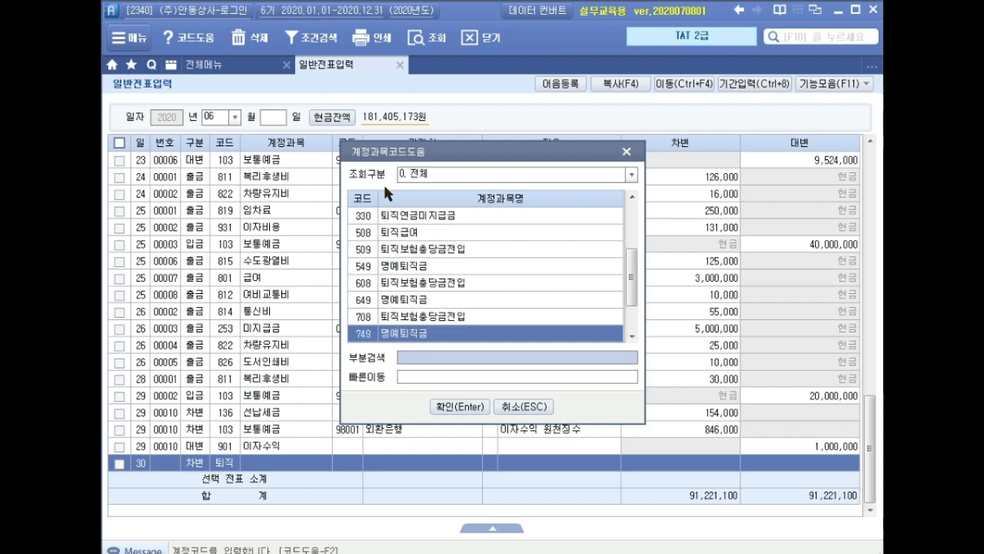
{"action": "key", "text": "Up"}
{"action": "key", "text": "Up"}
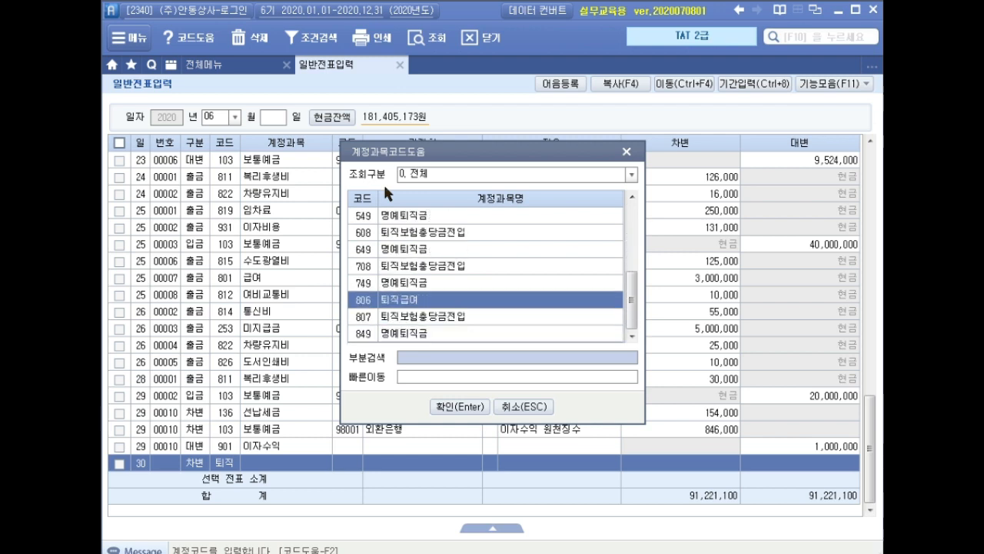
{"action": "key", "text": "Return"}
{"action": "key", "text": "Return"}
{"action": "key", "text": "Return"}
{"action": "key", "text": "Return"}
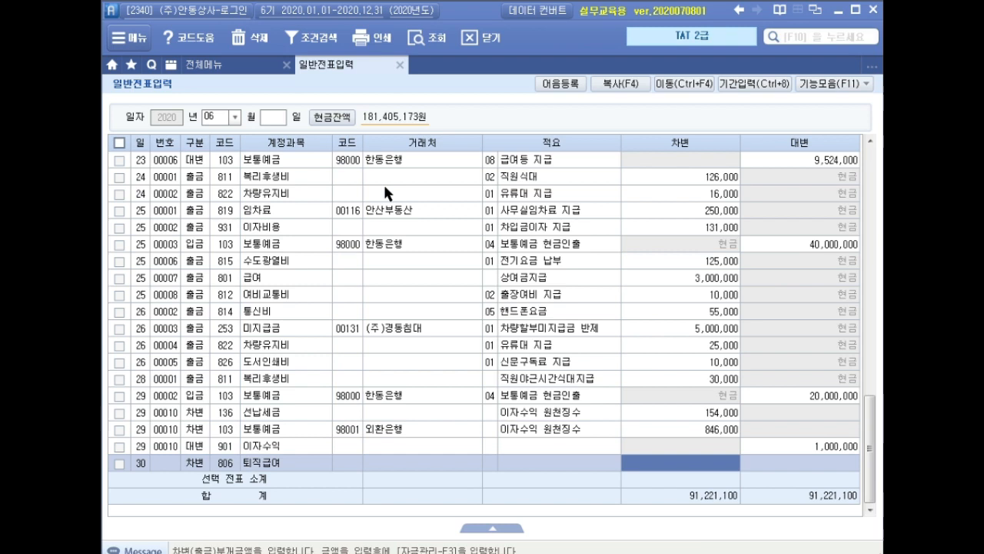
{"action": "type", "text": "26,11"}
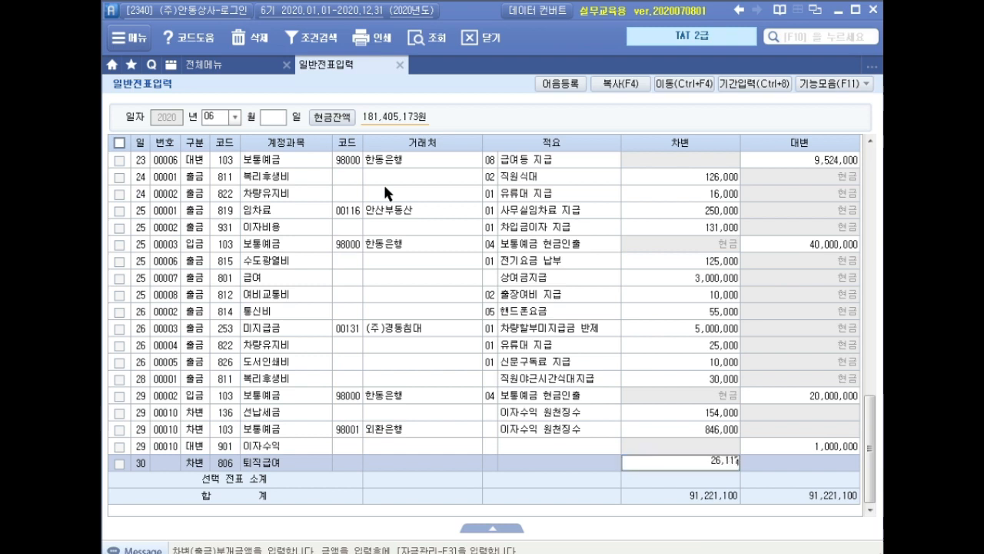
{"action": "type", "text": "7,010"}
{"action": "key", "text": "Return"}
Start a June 30 credit line (대변) to account 198 퇴직연금운용자산 in the retirement benefit journal
{"action": "type", "text": "4"}
{"action": "key", "text": "Return"}
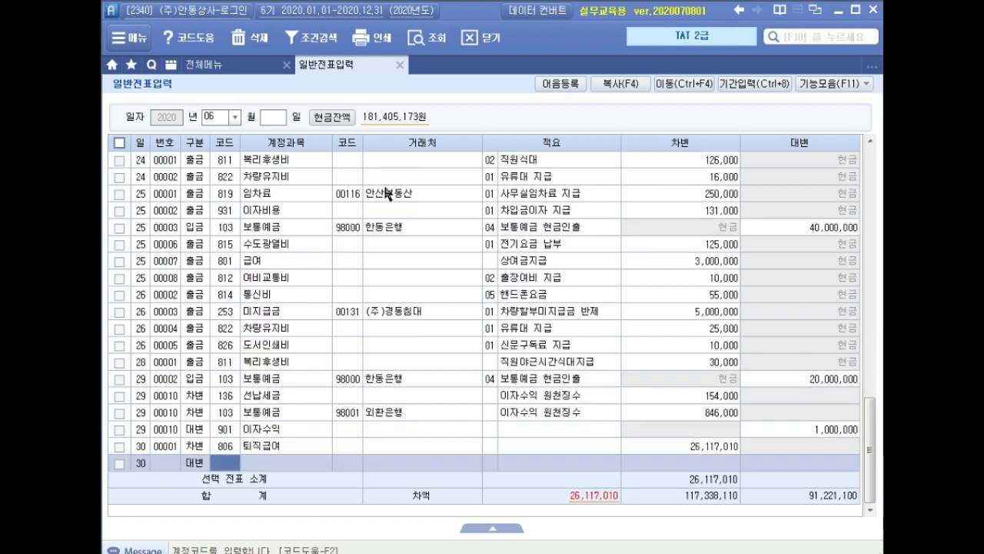
{"action": "type", "text": "퇴직"}
{"action": "key", "text": "Return"}
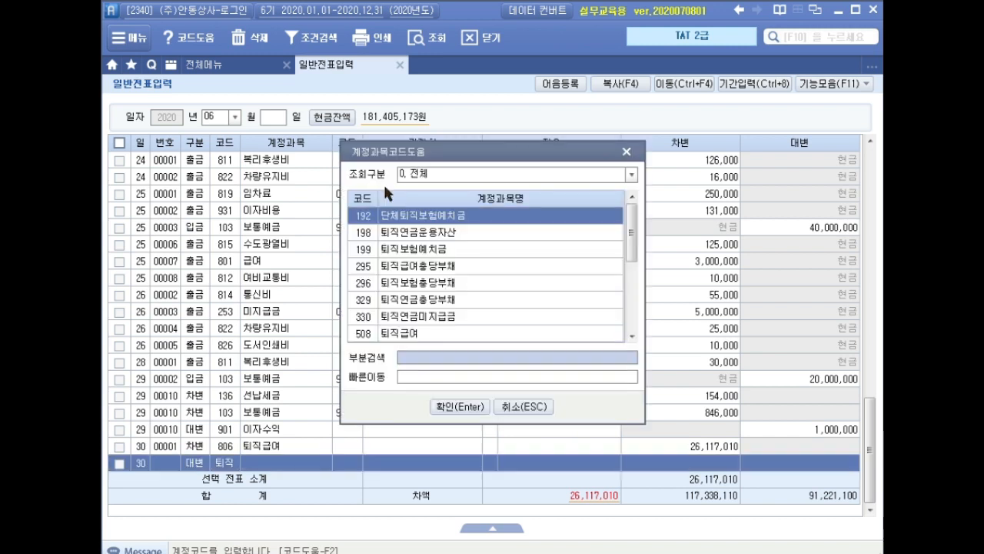
{"action": "key", "text": "Down"}
{"action": "key", "text": "Return"}
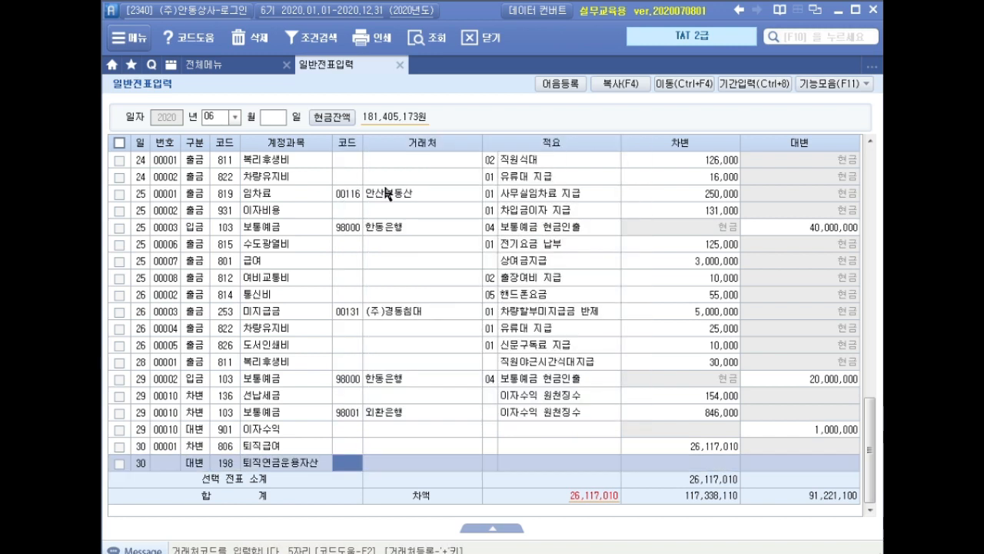
Assign partner (주)삼성생명 to the 퇴직연금운용자산 line, without description, and enter a credit of 20,000,000
{"action": "type", "text": "삼성"}
{"action": "key", "text": "Return"}
{"action": "key", "text": "Return"}
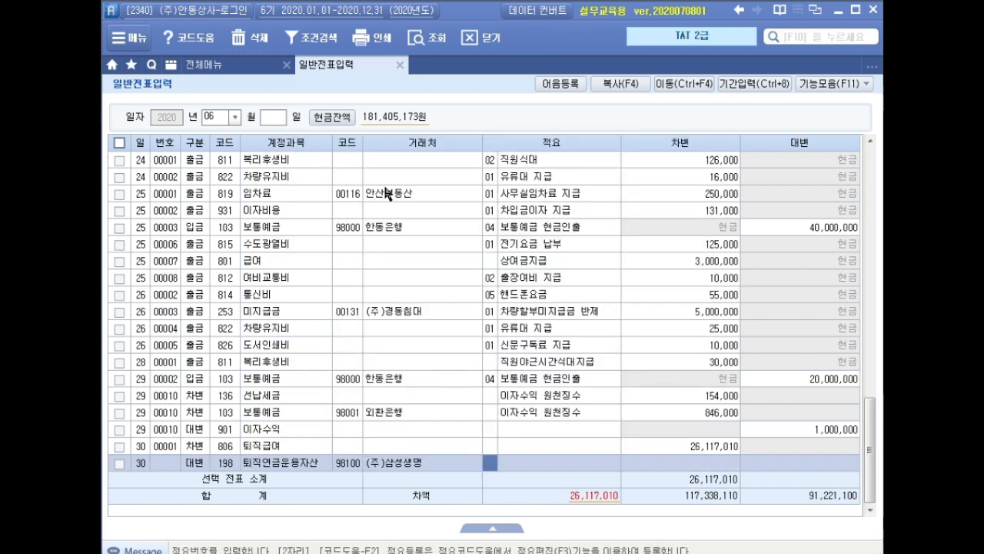
{"action": "key", "text": "Return"}
{"action": "key", "text": "Return"}
{"action": "type", "text": "20"}
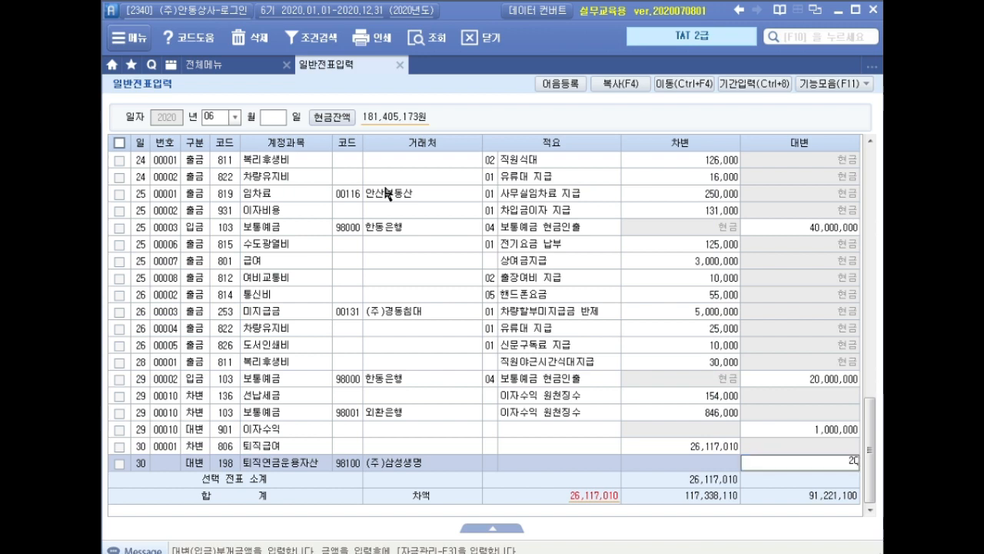
{"action": "type", "text": ",000,000"}
{"action": "key", "text": "Return"}
{"action": "key", "text": "Return"}
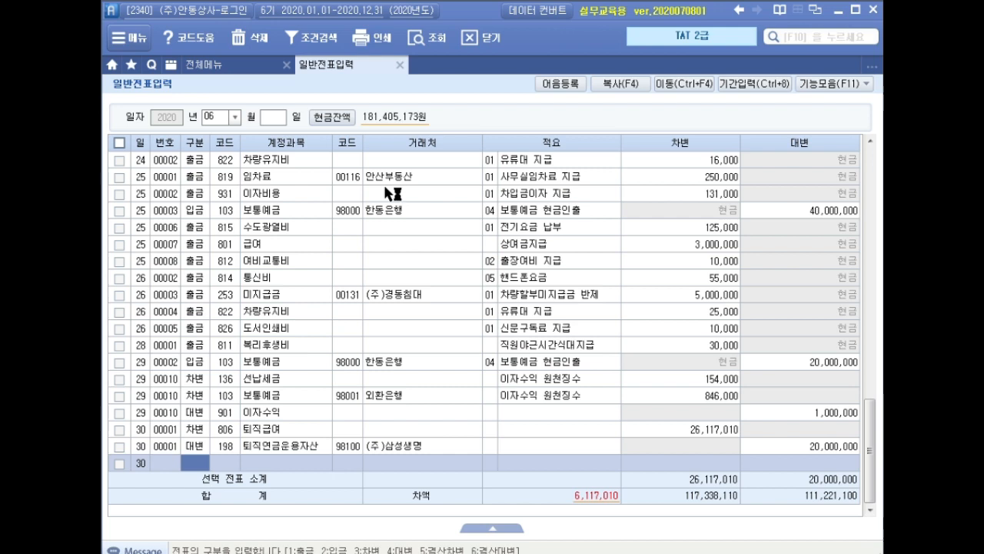
Add a June 30 credit line (대변) for 254 예수금, without partner or description, for 620,010
{"action": "type", "text": "4"}
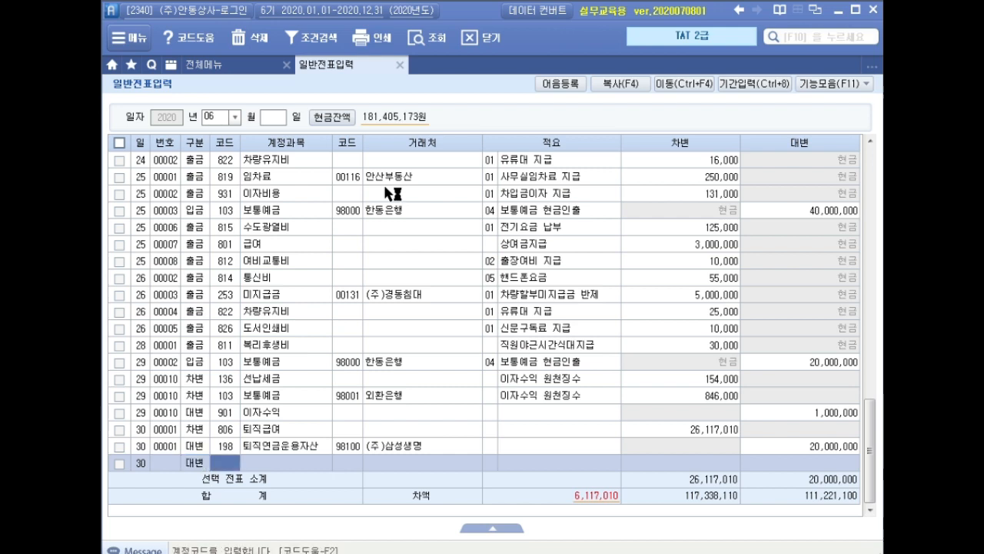
{"action": "type", "text": "예수"}
{"action": "key", "text": "Return"}
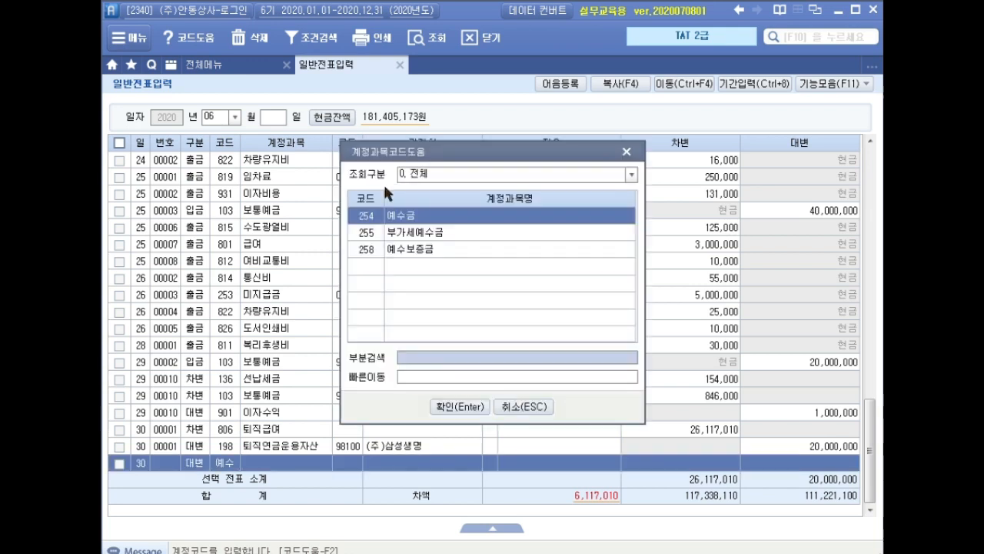
{"action": "key", "text": "Return"}
{"action": "key", "text": "Return"}
{"action": "key", "text": "Return"}
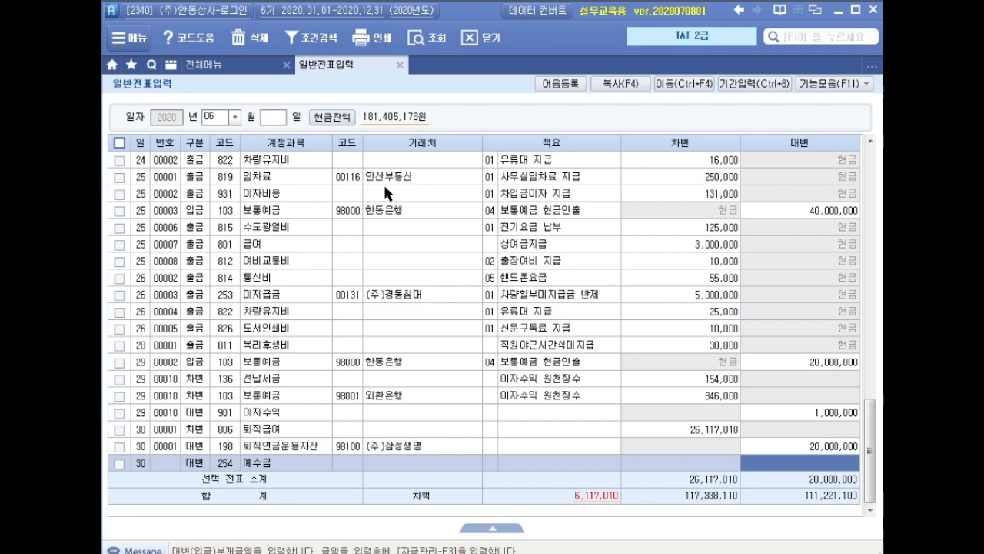
{"action": "type", "text": "6"}
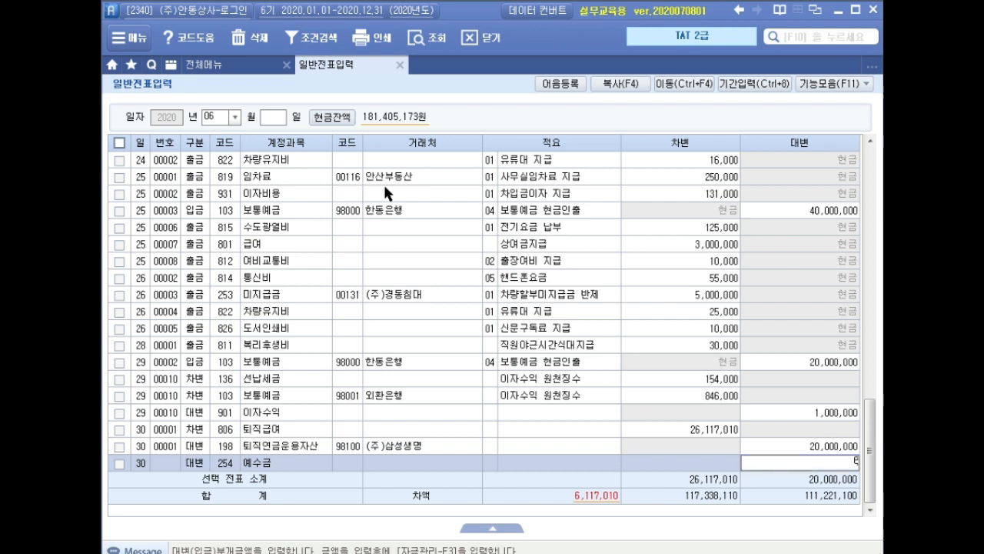
{"action": "type", "text": "20,010"}
{"action": "key", "text": "Return"}
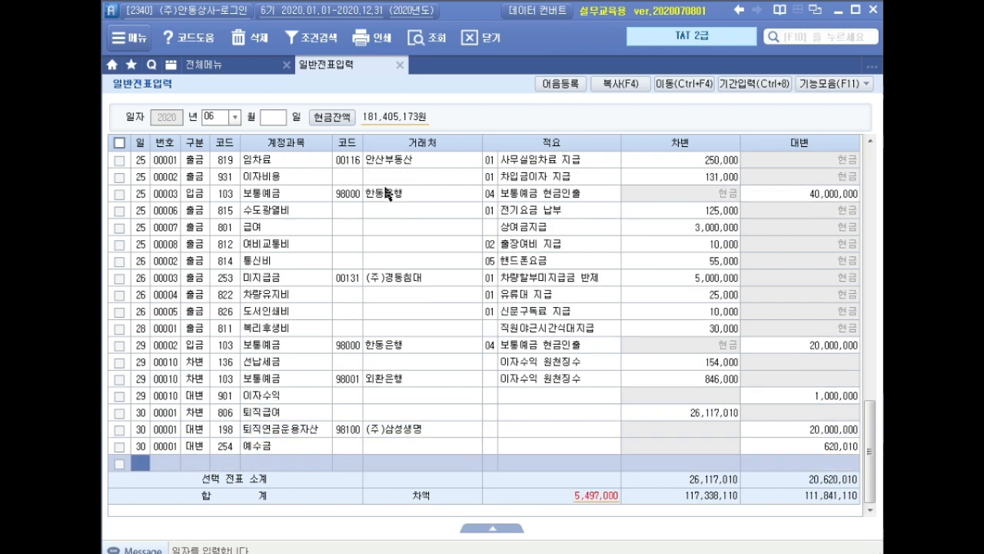
Add a June 30 credit line (대변) for 103 보통예금 with partner 기업은행(보통) and an amount of 5,497,000
{"action": "key", "text": "Return"}
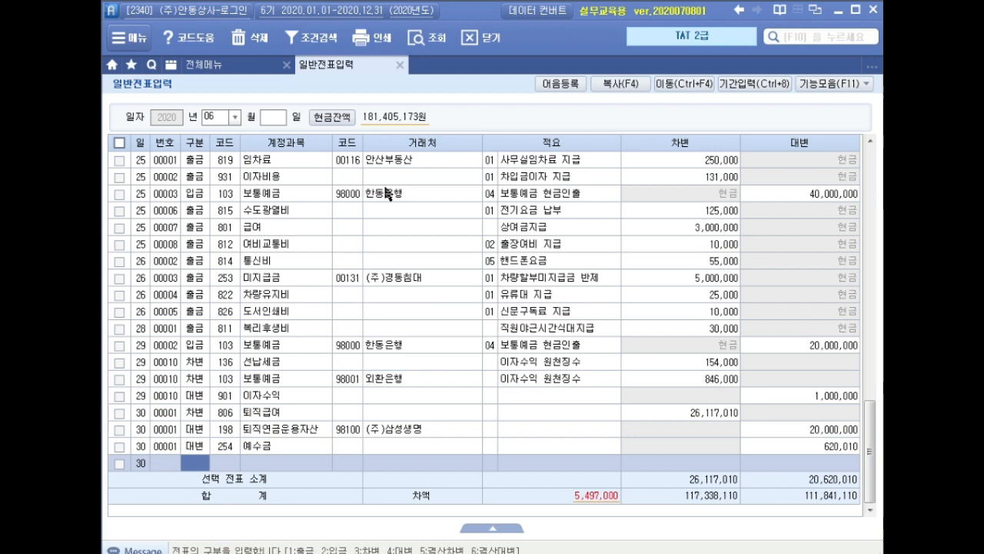
{"action": "type", "text": "4"}
{"action": "key", "text": "Return"}
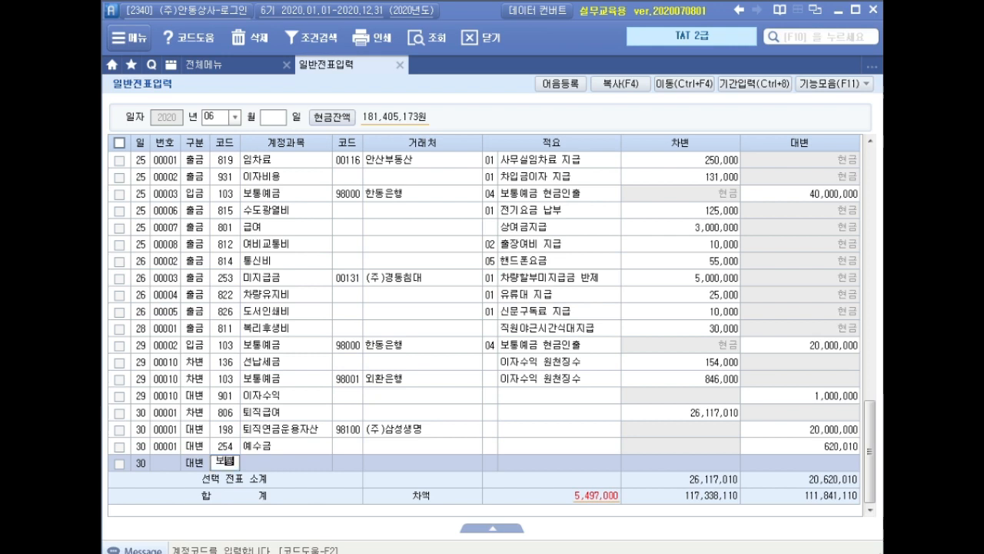
{"action": "type", "text": "103"}
{"action": "key", "text": "Return"}
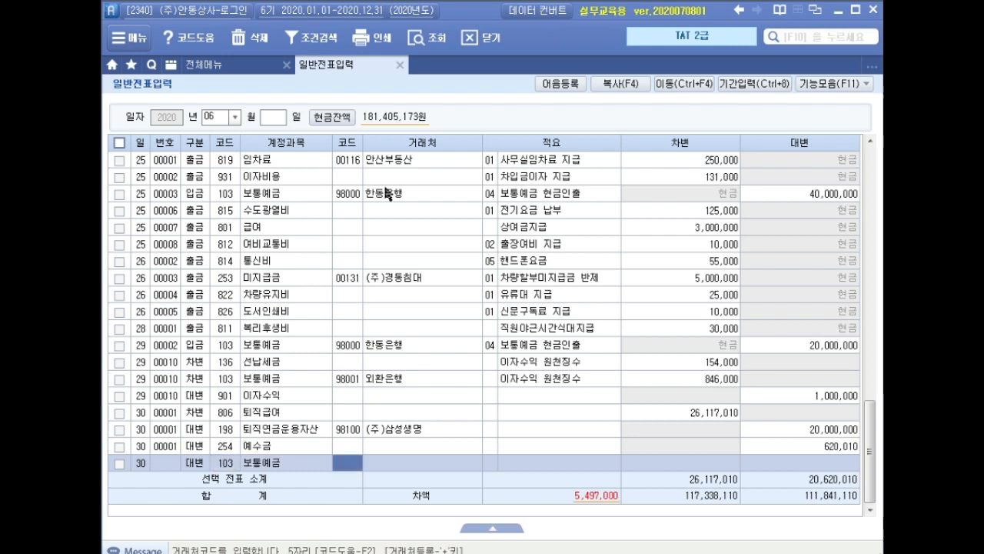
{"action": "type", "text": "기업"}
{"action": "key", "text": "Return"}
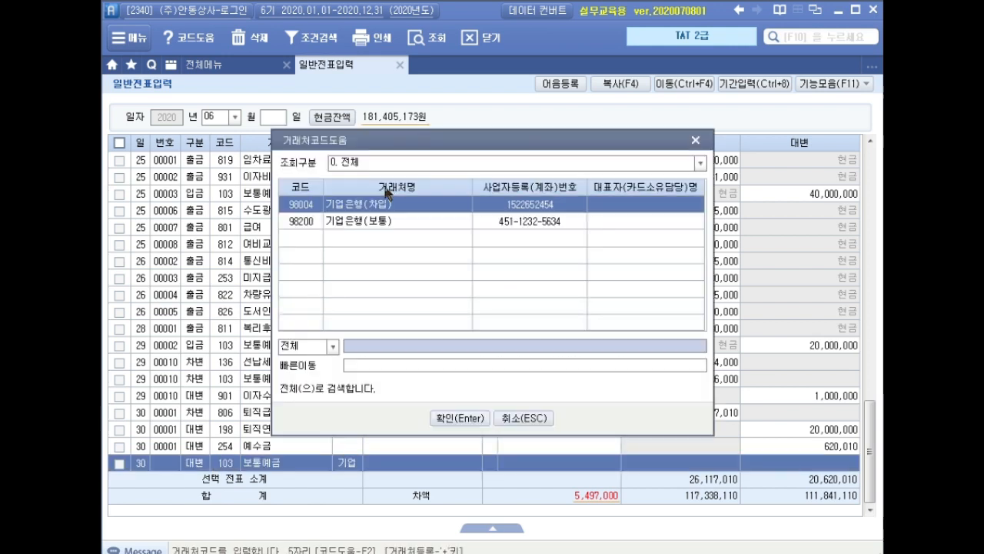
{"action": "key", "text": "Down"}
{"action": "key", "text": "Return"}
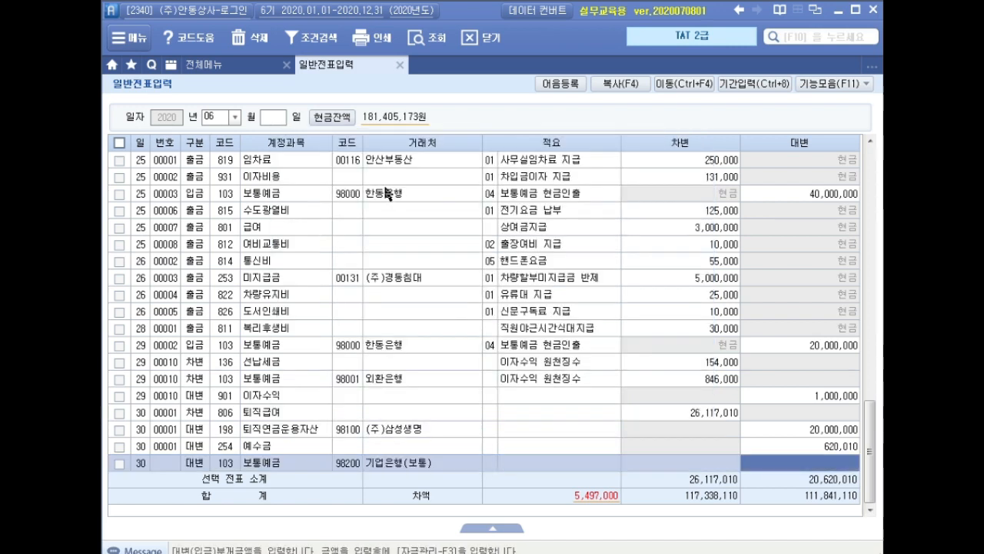
{"action": "type", "text": "5"}
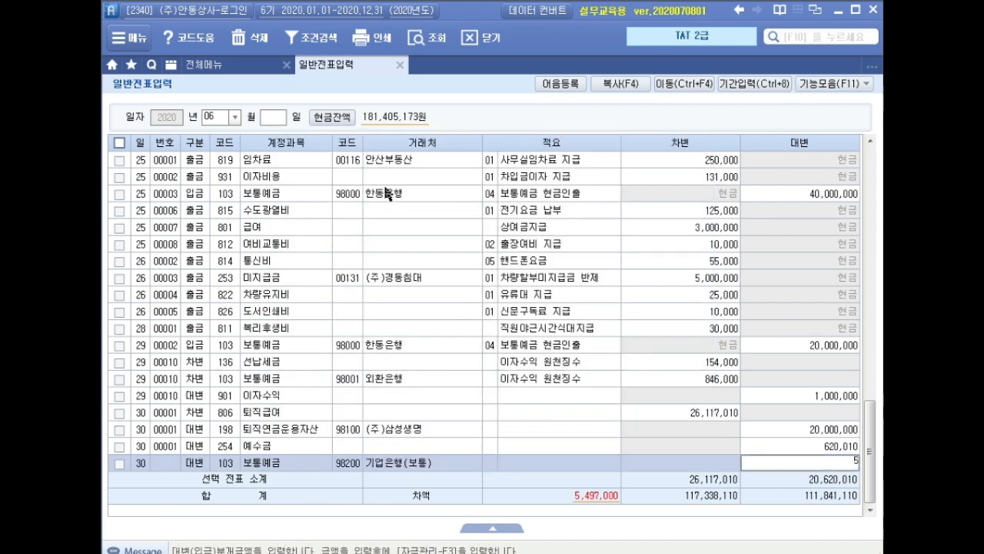
{"action": "type", "text": ",497,000"}
{"action": "key", "text": "Return"}
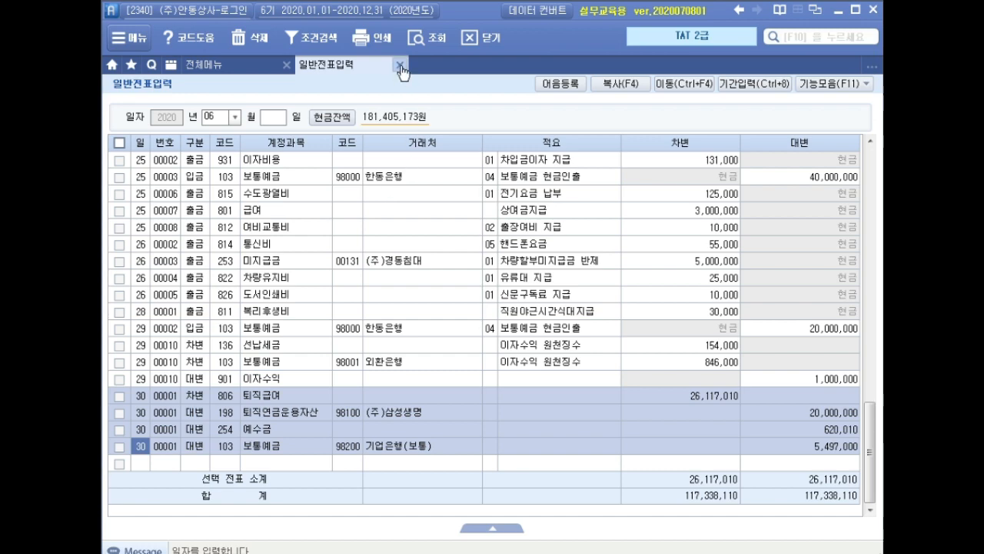
Close general voucher entry and start a June 8 sales line of type 12 영세 in purchase and sales voucher entry (매입매출전표입력)
{"action": "left_click", "coordinate": [400, 65]}
{"action": "left_click", "coordinate": [393, 147]}
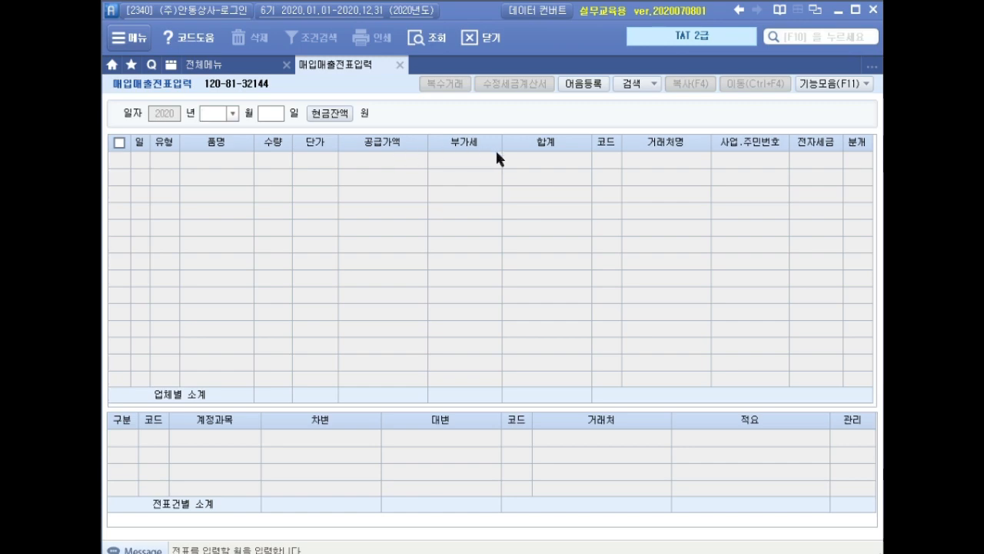
{"action": "type", "text": "06"}
{"action": "key", "text": "Return"}
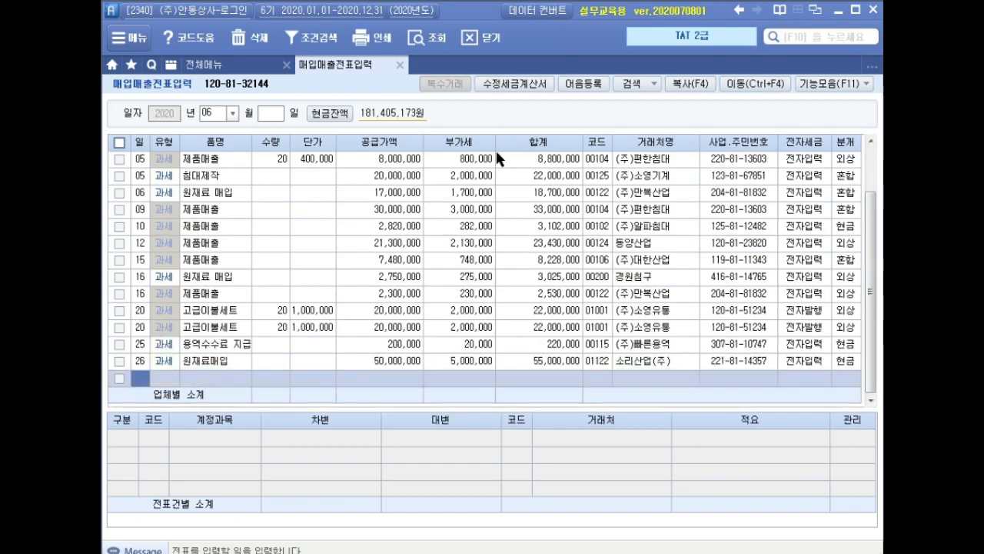
{"action": "type", "text": "08"}
{"action": "key", "text": "Return"}
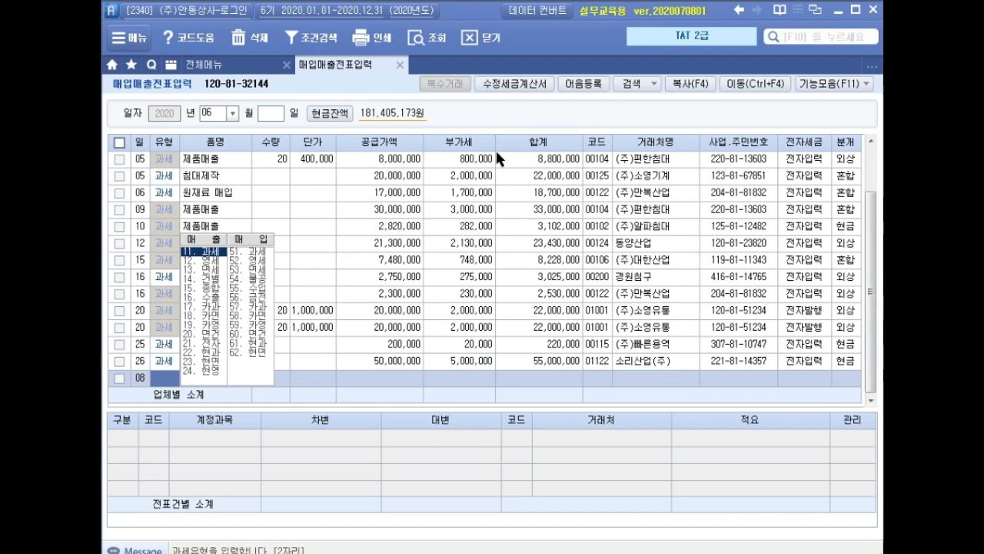
{"action": "type", "text": "12"}
{"action": "key", "text": "Return"}
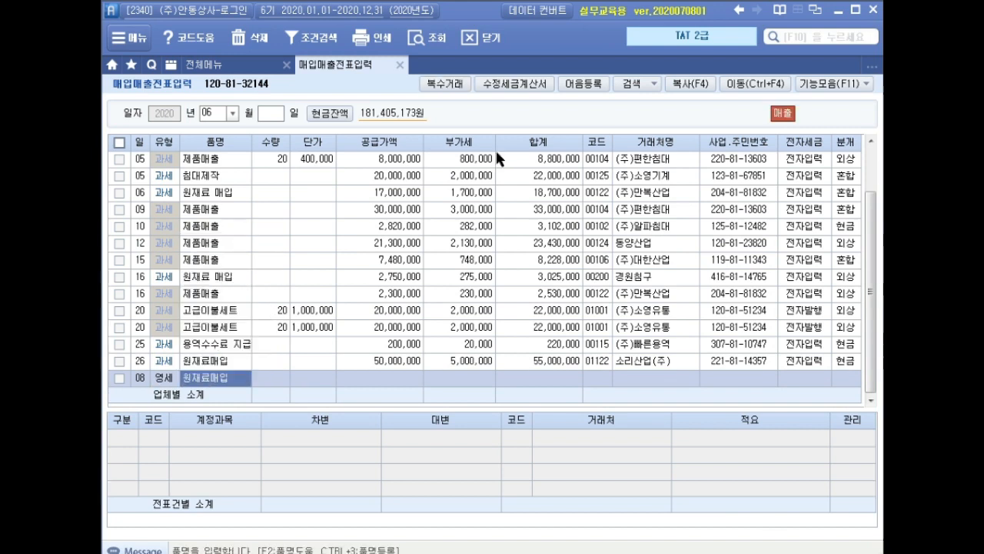
Open the multiple-item entry (복수거래) for the June 8 sale and add 여름 이불, quantity 100, unit price 80,000
{"action": "left_click", "coordinate": [453, 84]}
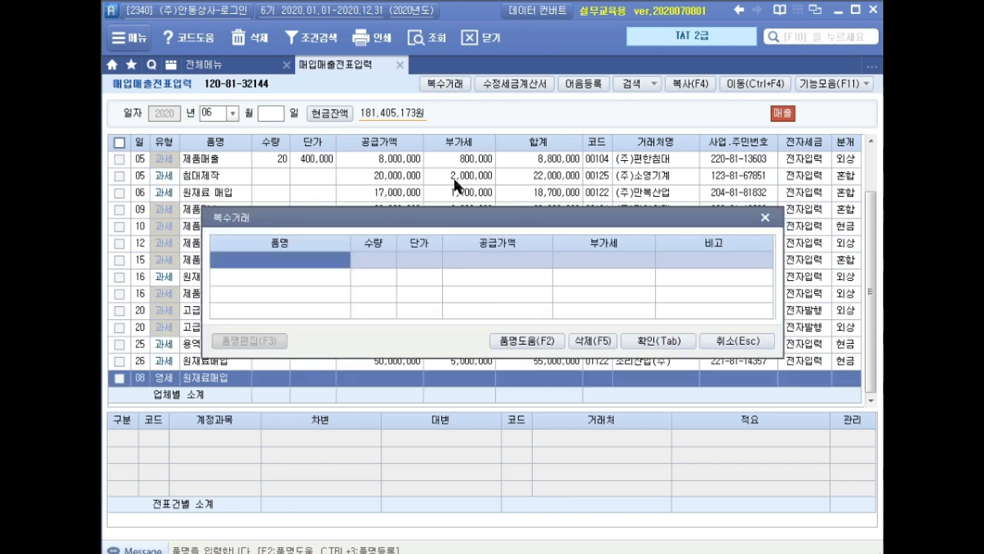
{"action": "type", "text": "여름 이불"}
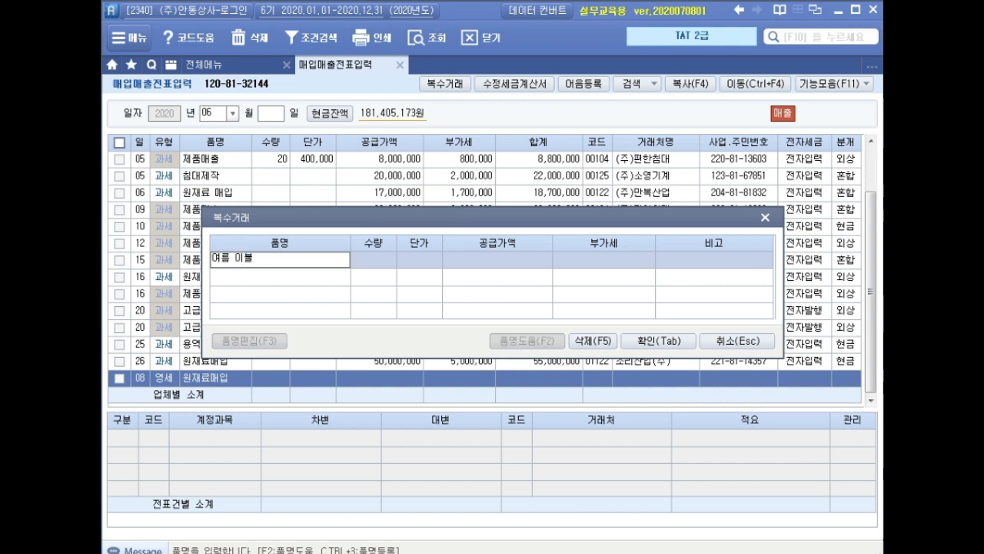
{"action": "key", "text": "Return"}
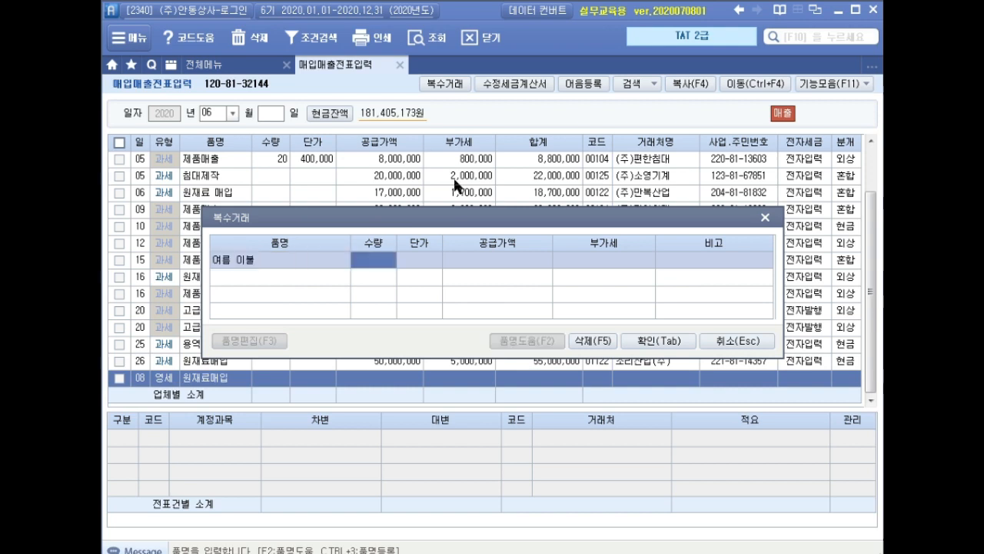
{"action": "type", "text": "100"}
{"action": "key", "text": "Return"}
{"action": "type", "text": "80000"}
{"action": "key", "text": "Return"}
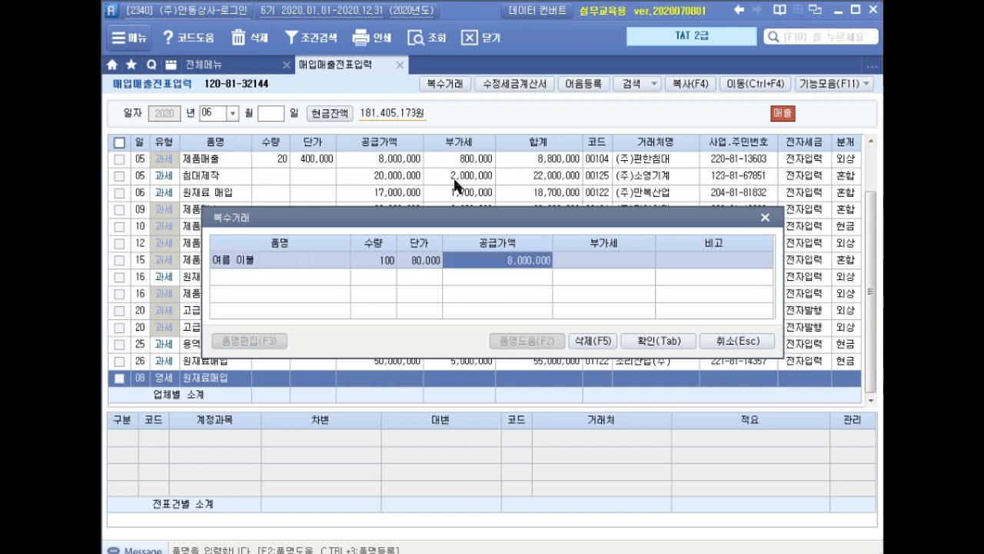
{"action": "key", "text": "Return"}
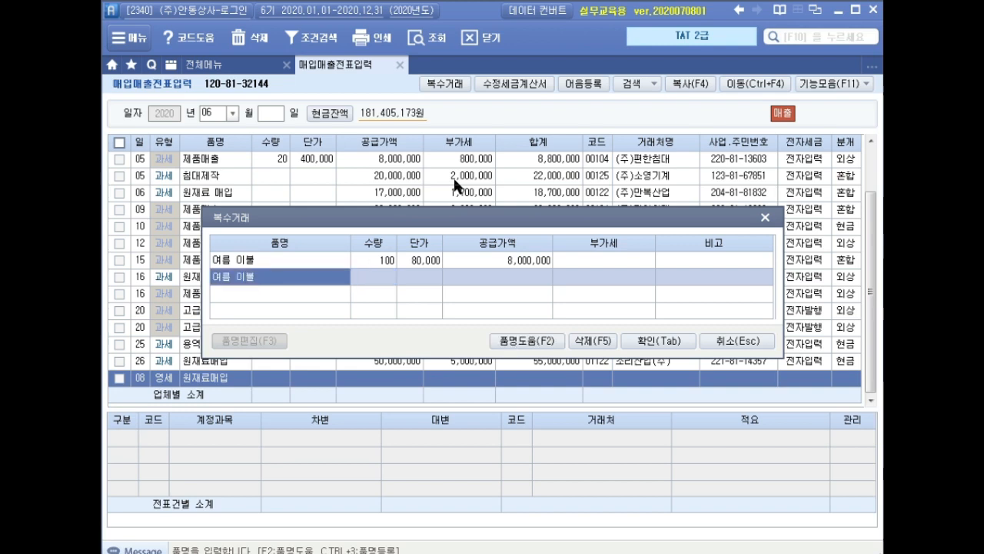
Add 극세사 담요 with quantity 20 and unit price 300,000 as the second item, and apply the item list to the voucher
{"action": "type", "text": "국세서"}
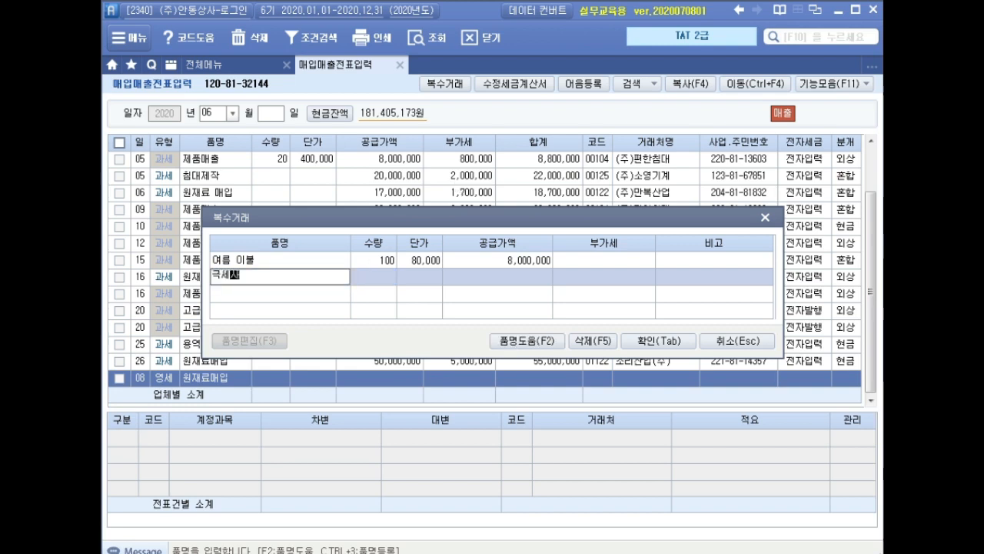
{"action": "type", "text": " 담요"}
{"action": "key", "text": "Return"}
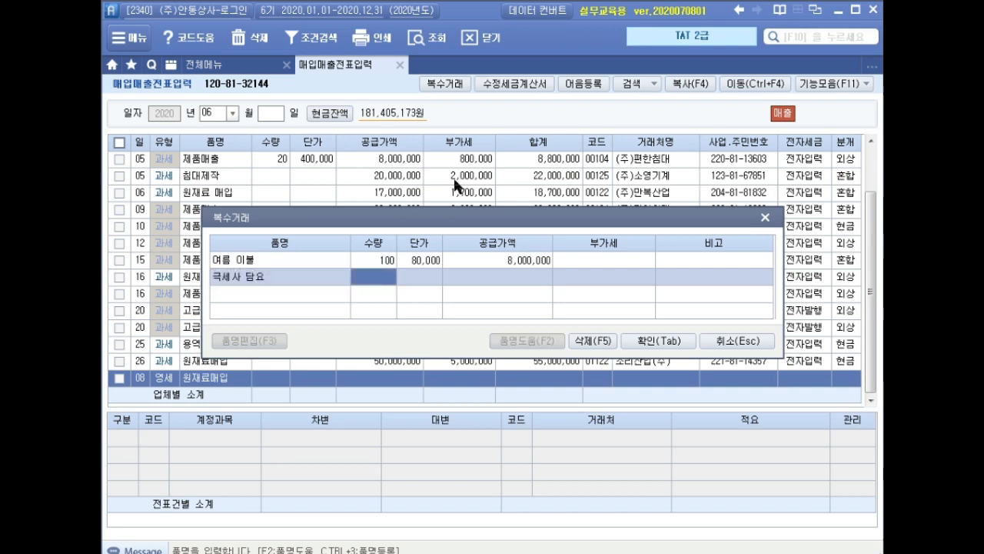
{"action": "type", "text": "20"}
{"action": "key", "text": "Return"}
{"action": "type", "text": "300000"}
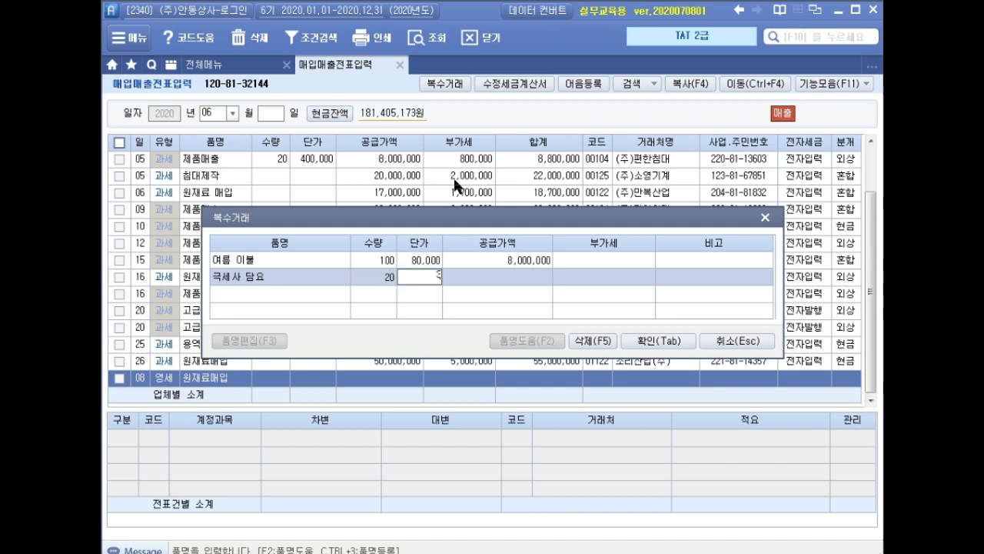
{"action": "key", "text": "Return"}
{"action": "key", "text": "Return"}
{"action": "key", "text": "Return"}
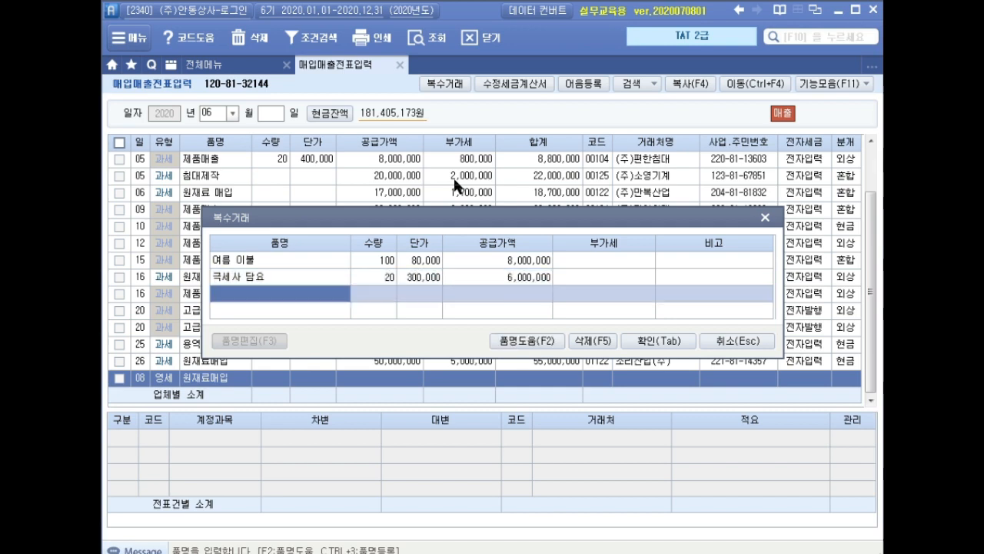
{"action": "left_click", "coordinate": [649, 340]}
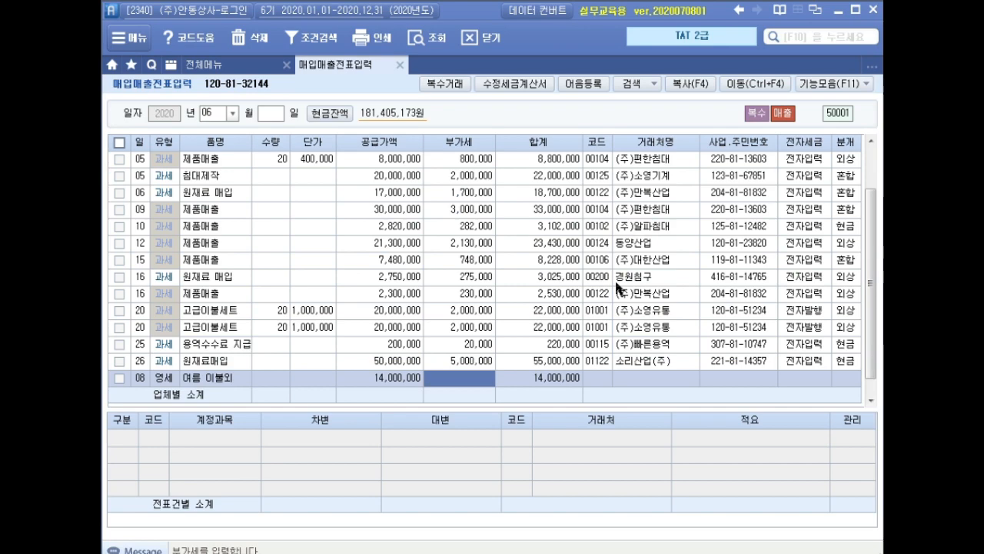
Leave the VAT empty and set the June 8 zero-rated sale's partner to 찬용코리아(주)
{"action": "key", "text": "Return"}
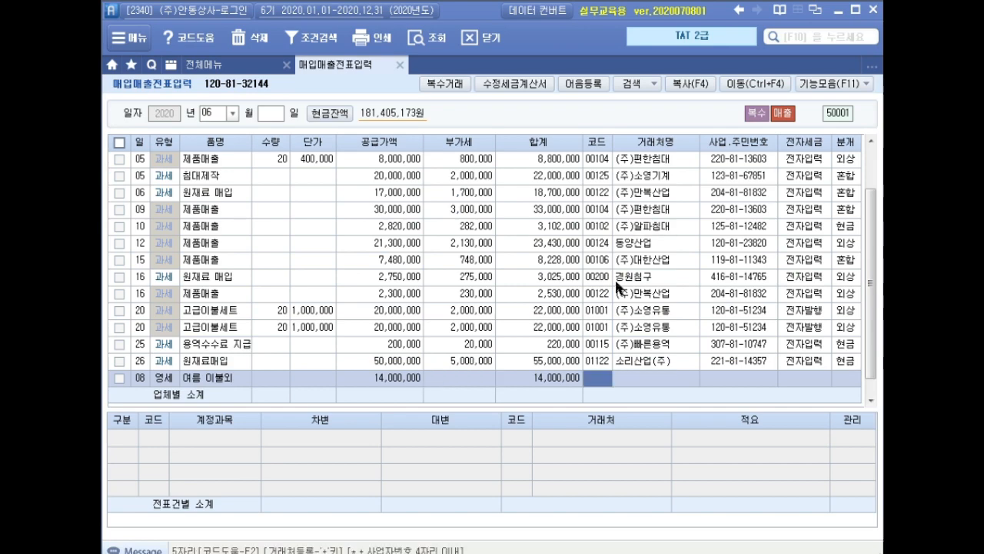
{"action": "type", "text": "찬용"}
{"action": "key", "text": "Return"}
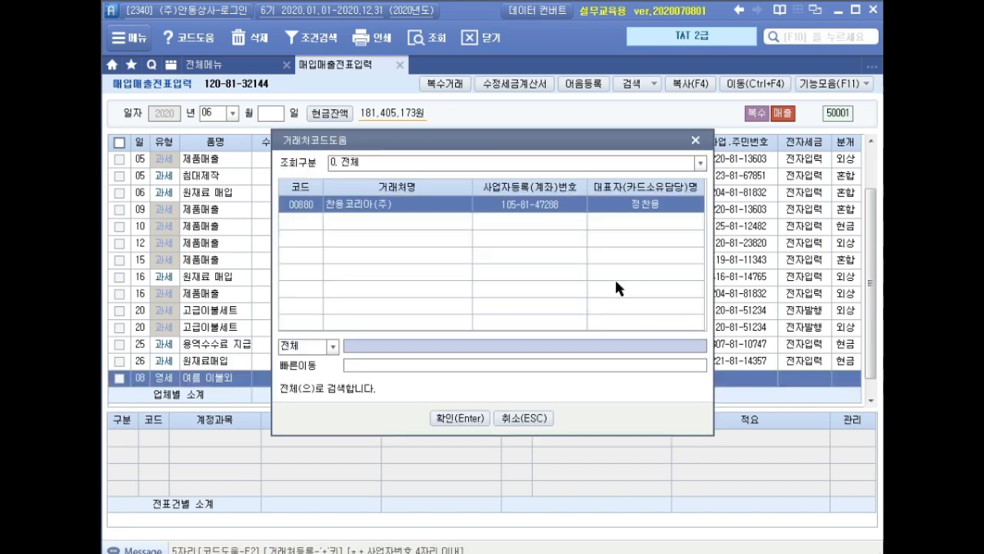
{"action": "key", "text": "Return"}
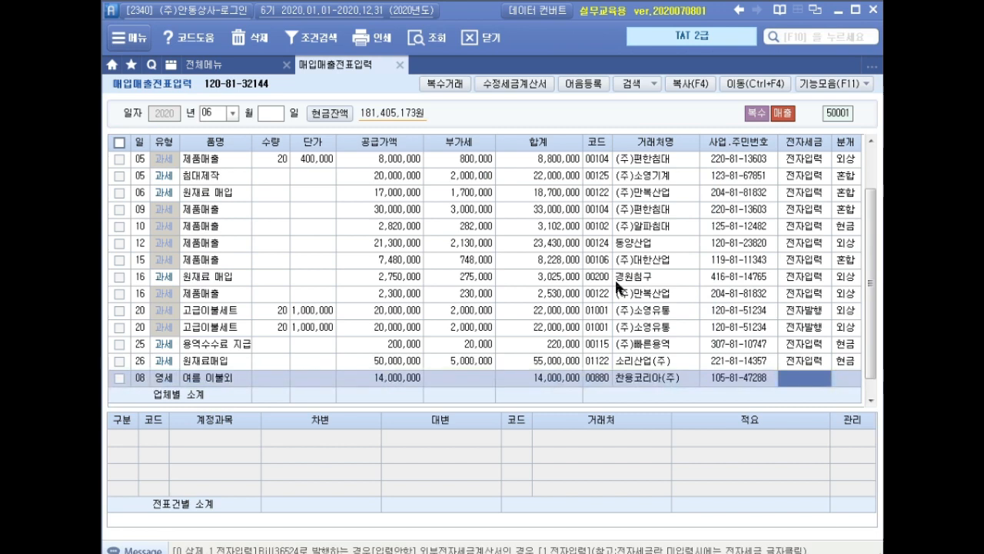
Leave the electronic tax invoice field empty and record the June 8 zero-rated sale with journal type 2 외상
{"action": "key", "text": "Return"}
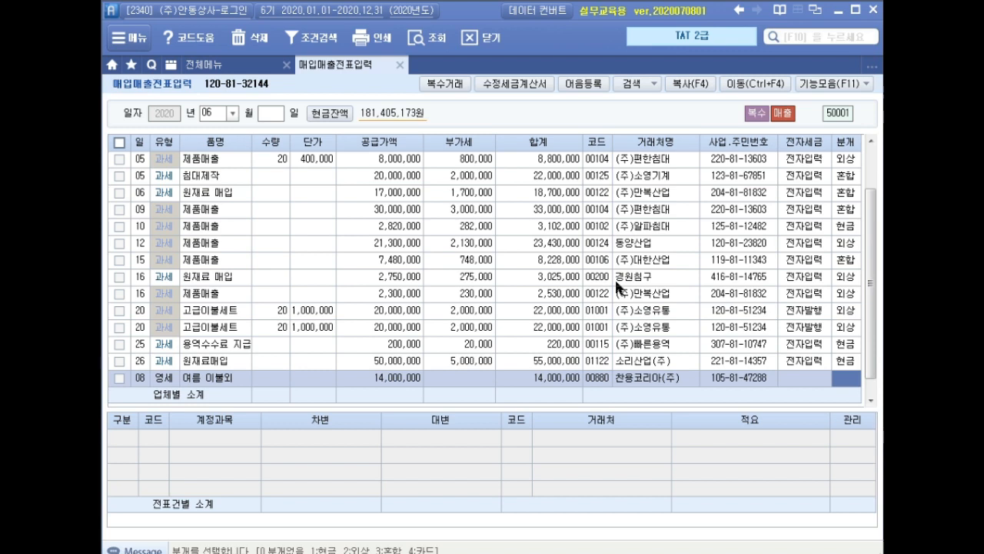
{"action": "type", "text": "2"}
{"action": "key", "text": "Return"}
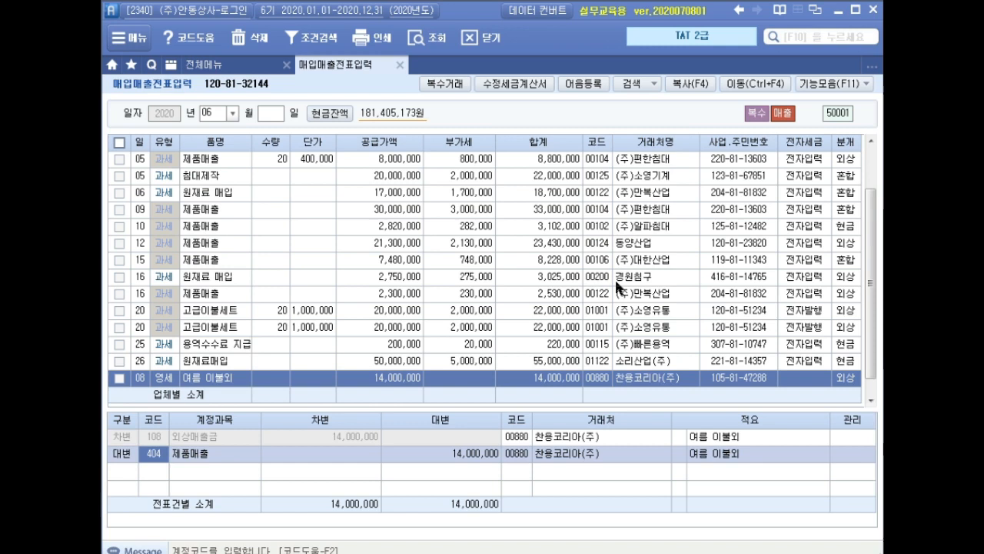
{"action": "left_click", "coordinate": [388, 448]}
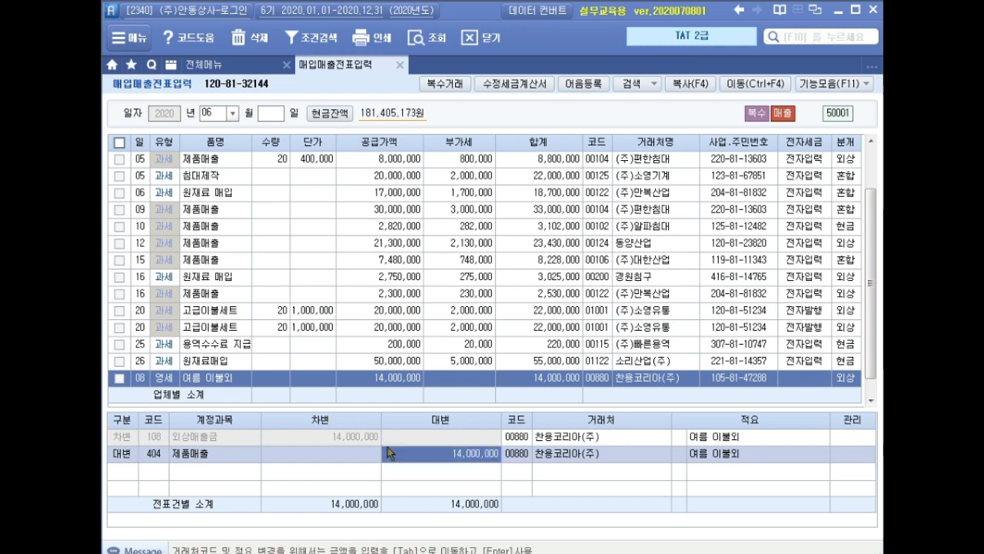
{"action": "key", "text": "Return"}
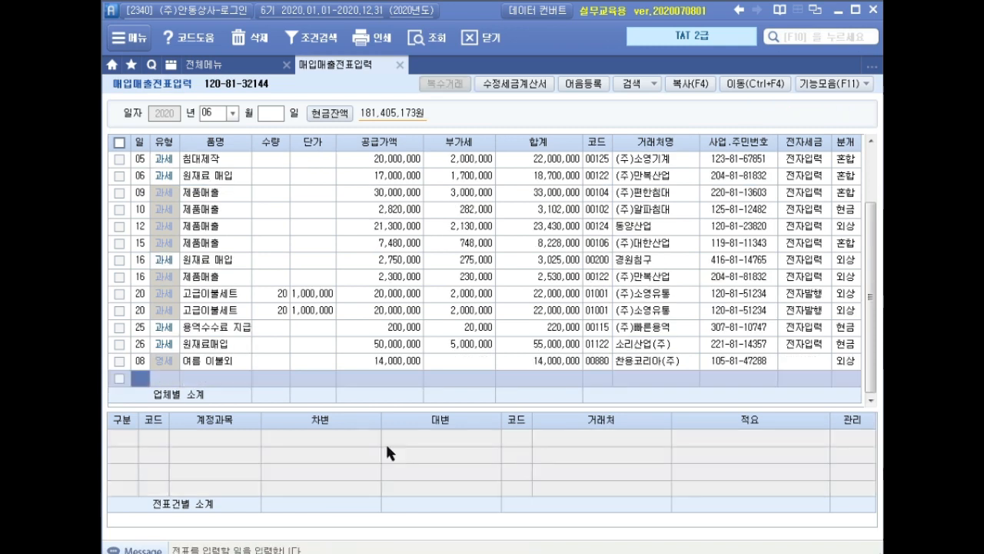
Close voucher entry and list the sales invoices dated June 8 in 전자세금계산서 발행 및 내역관리
{"action": "left_click", "coordinate": [400, 65]}
{"action": "left_click", "coordinate": [462, 326]}
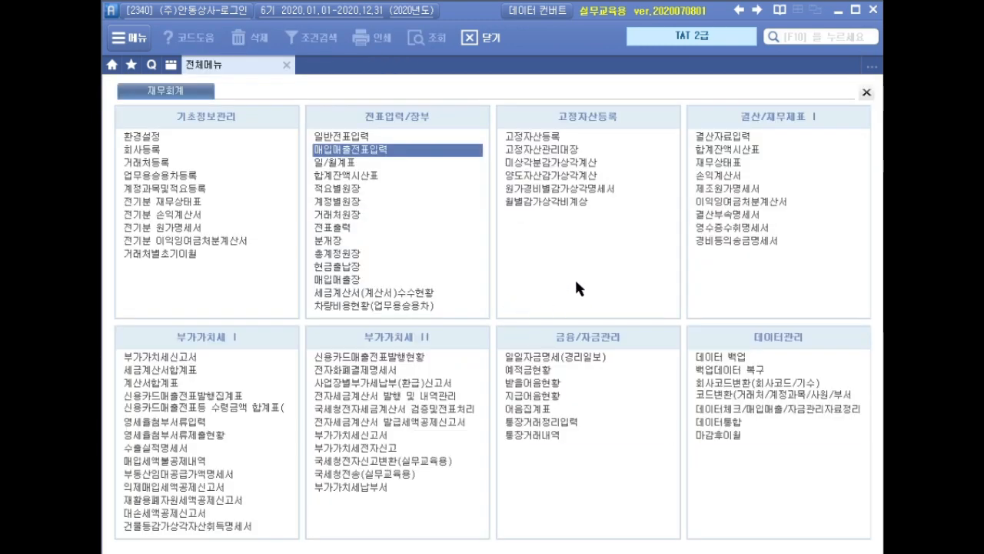
{"action": "left_click", "coordinate": [454, 396]}
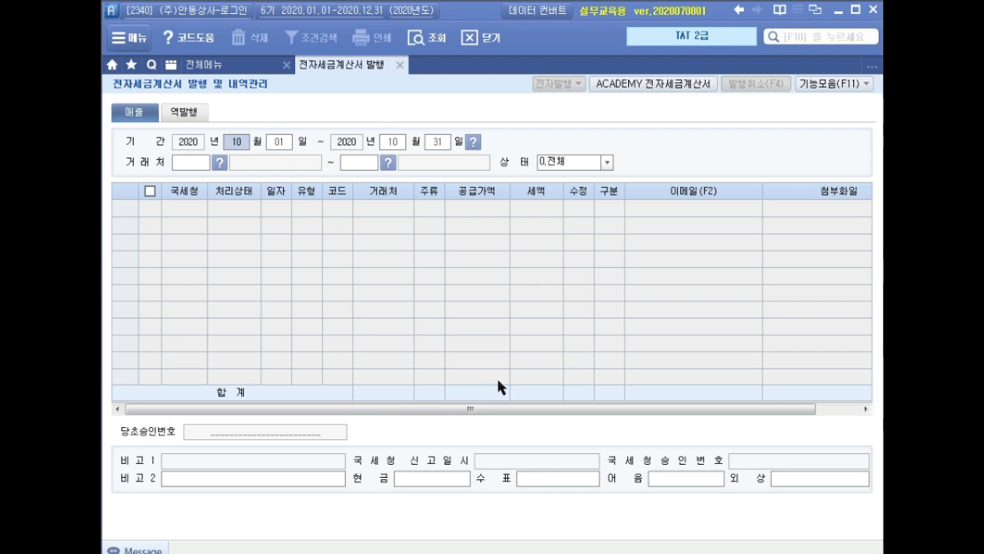
{"action": "type", "text": "060806"}
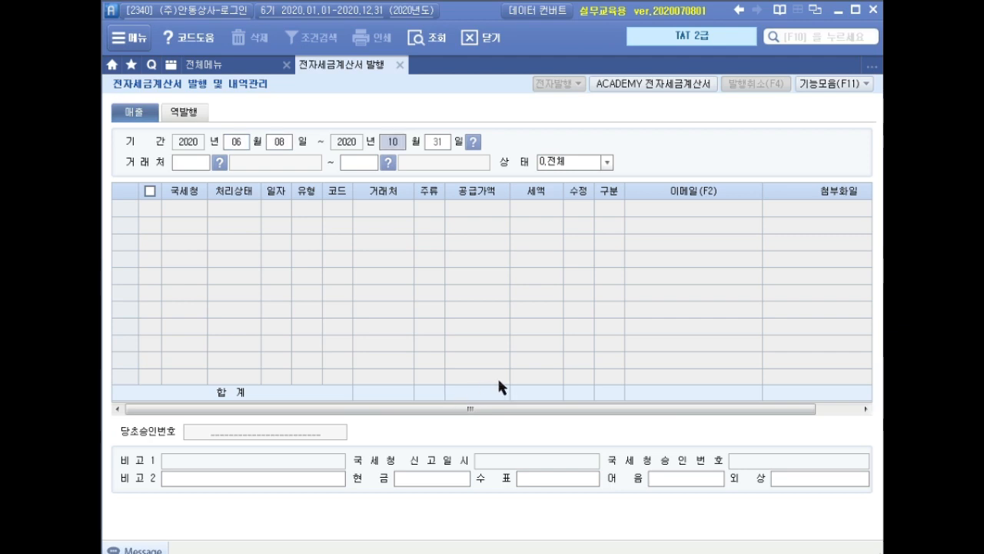
{"action": "type", "text": "08"}
{"action": "key", "text": "Return"}
{"action": "key", "text": "Return"}
{"action": "key", "text": "Return"}
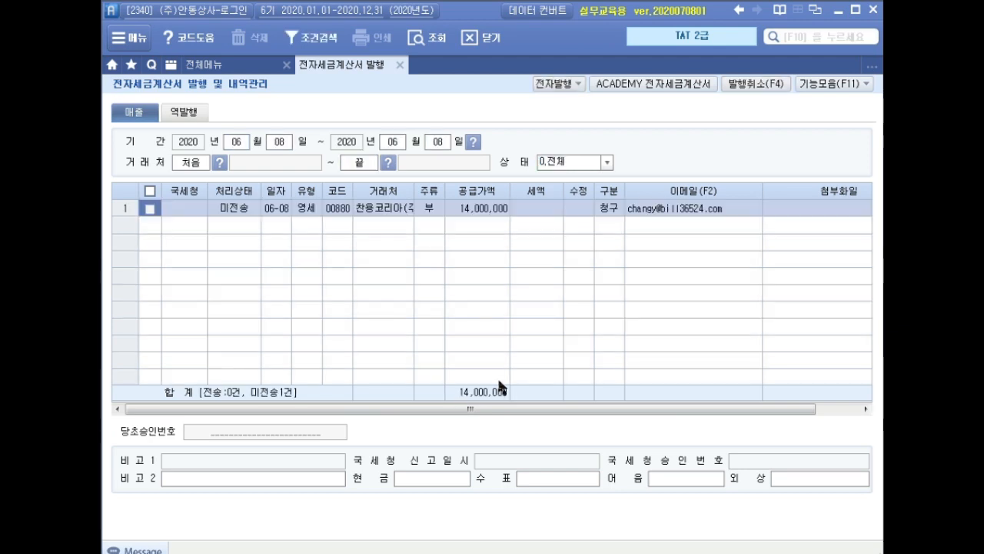
Select the unsent 찬용코리아(주) invoice of June 8 and issue it electronically
{"action": "left_click", "coordinate": [150, 209]}
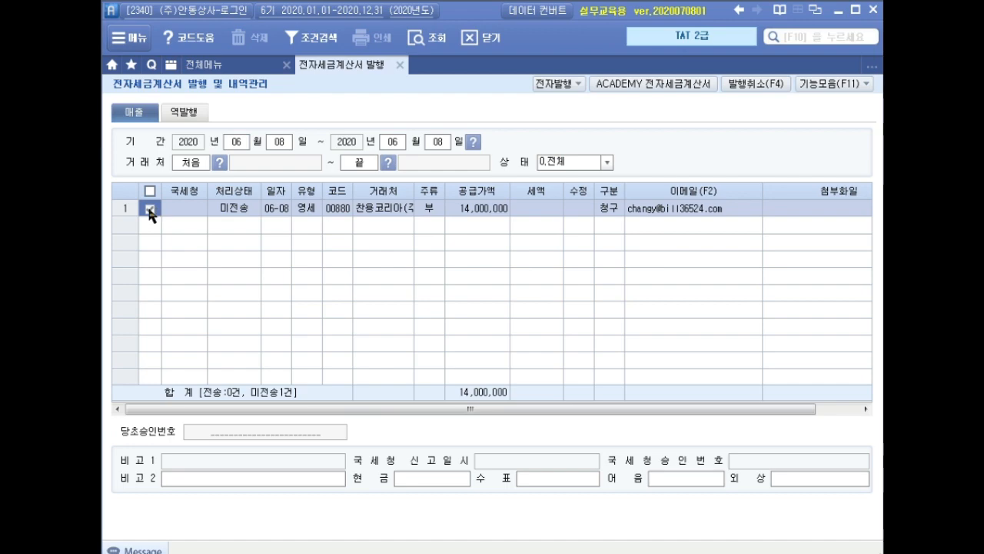
{"action": "left_click", "coordinate": [552, 83]}
{"action": "left_click", "coordinate": [467, 364]}
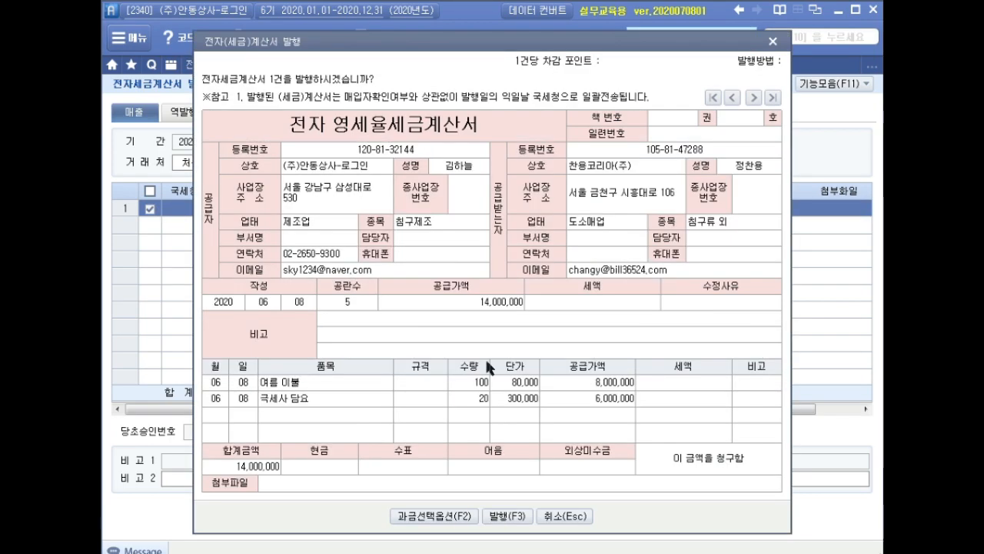
{"action": "left_click", "coordinate": [519, 520]}
{"action": "left_click", "coordinate": [512, 329]}
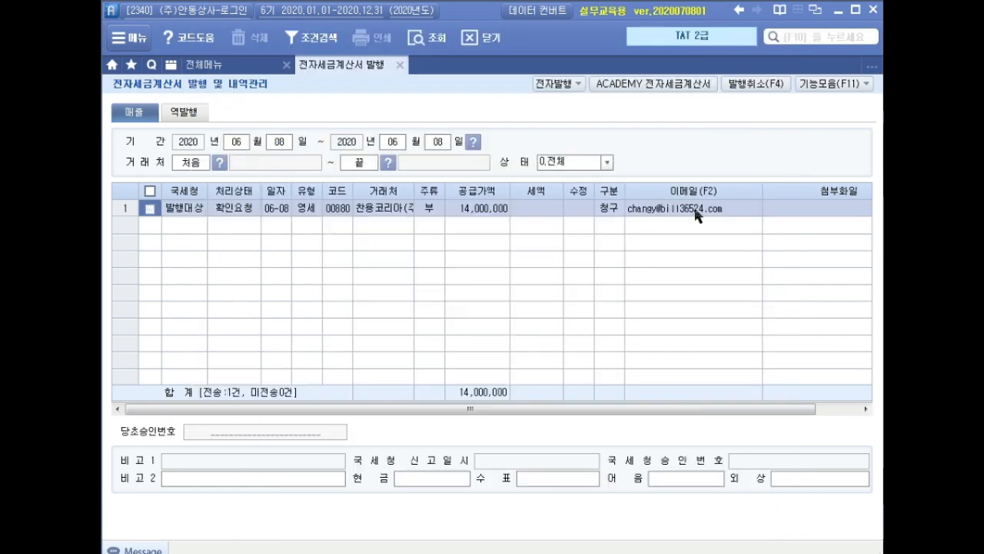
Log in to the ACADEMY 전자세금계산서 site, retrieve the June 8 sales invoice, issue it, and close the site
{"action": "left_click", "coordinate": [673, 91]}
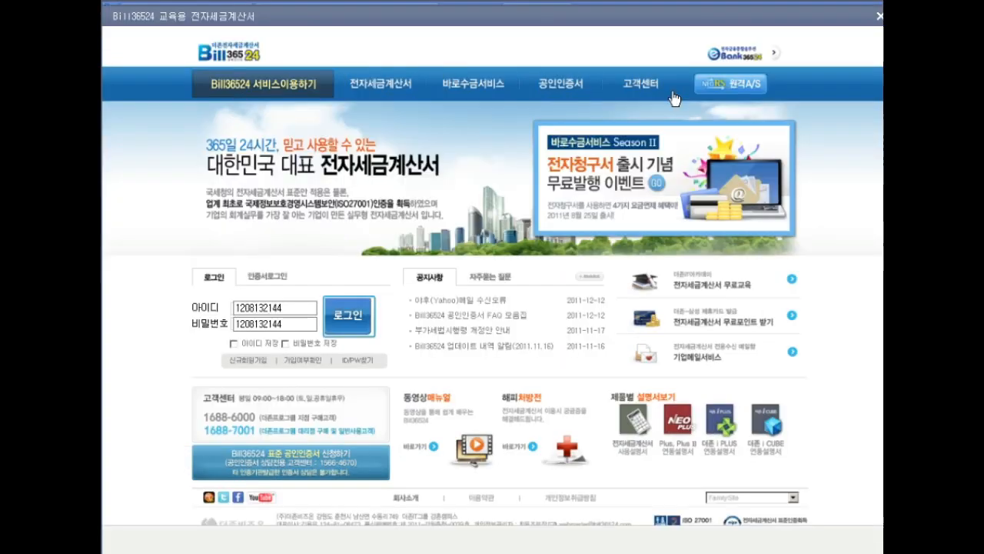
{"action": "left_click", "coordinate": [345, 325]}
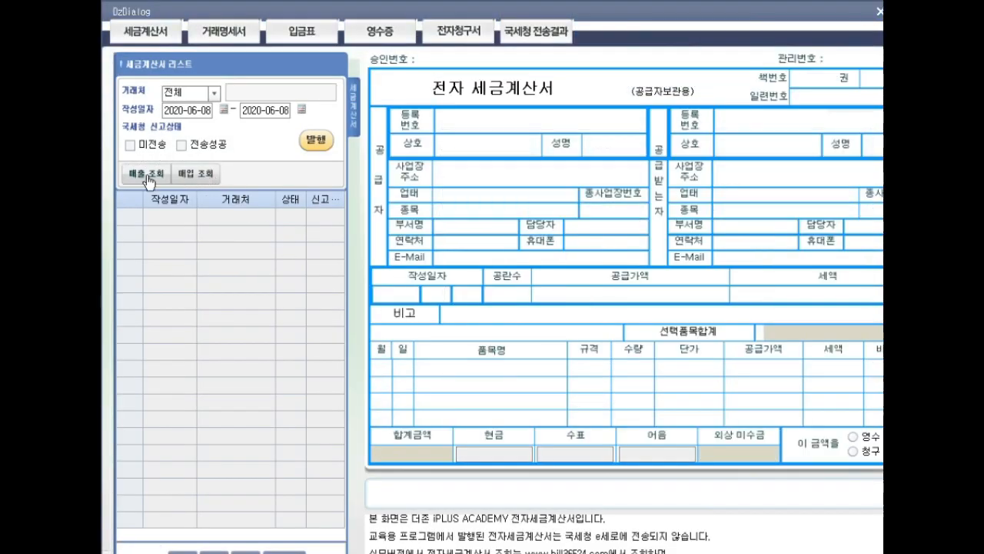
{"action": "left_click", "coordinate": [144, 175]}
{"action": "left_click", "coordinate": [316, 141]}
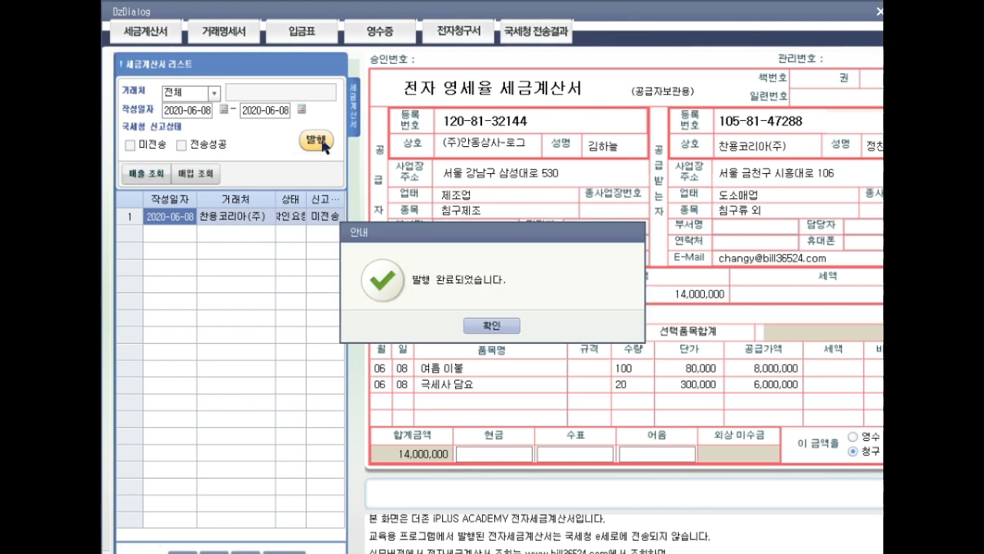
{"action": "left_click", "coordinate": [492, 325]}
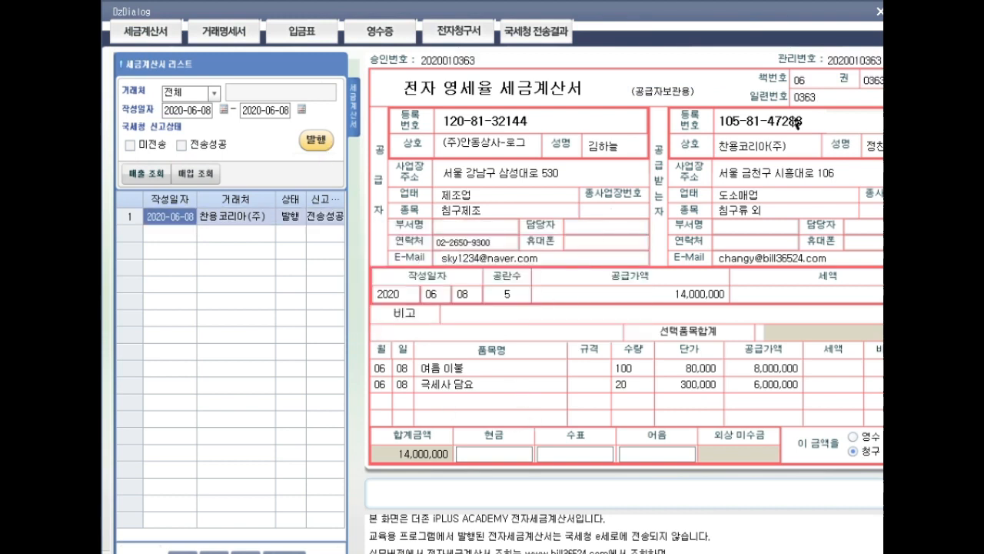
{"action": "left_click", "coordinate": [879, 11]}
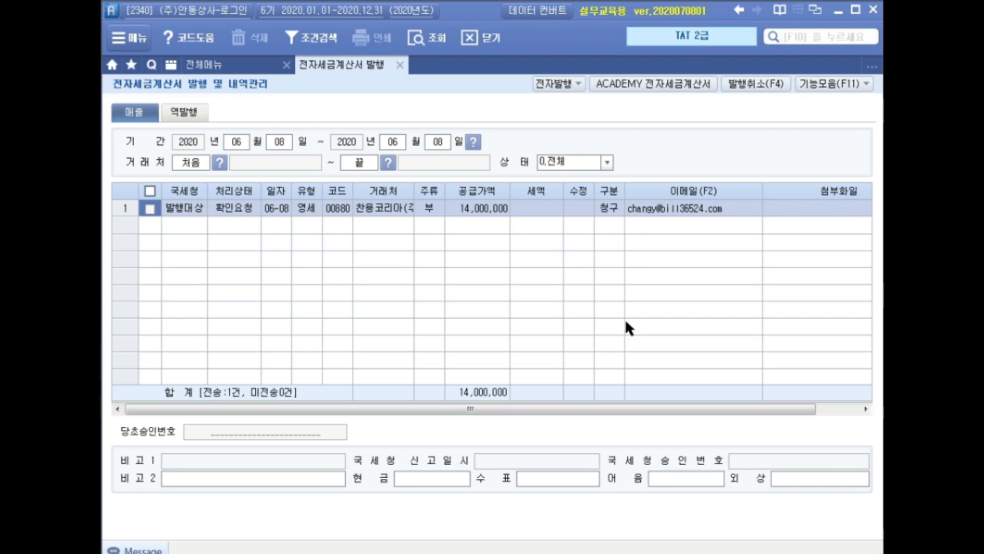
Close the electronic invoice management screen and load the June vouchers in 매입매출전표입력
{"action": "left_click", "coordinate": [400, 64]}
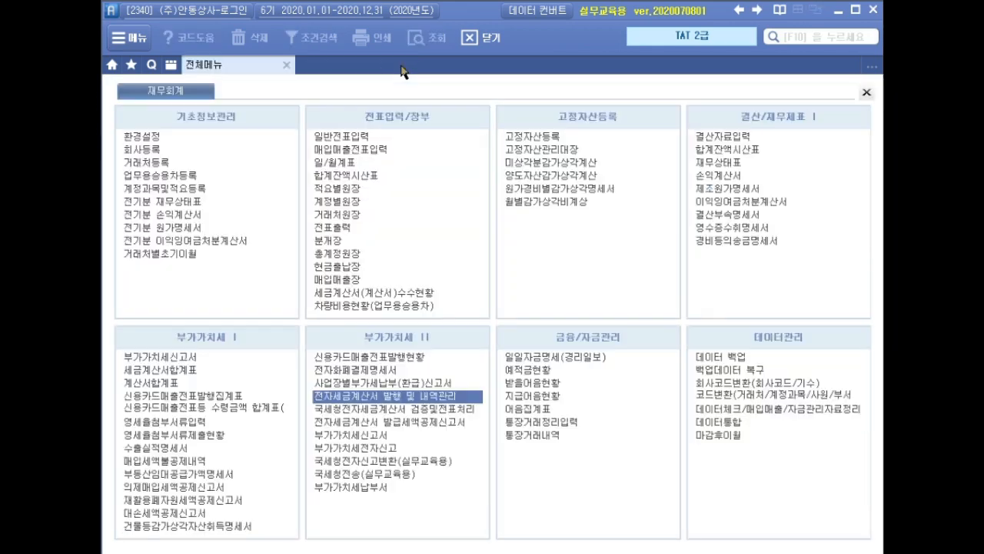
{"action": "left_click", "coordinate": [394, 148]}
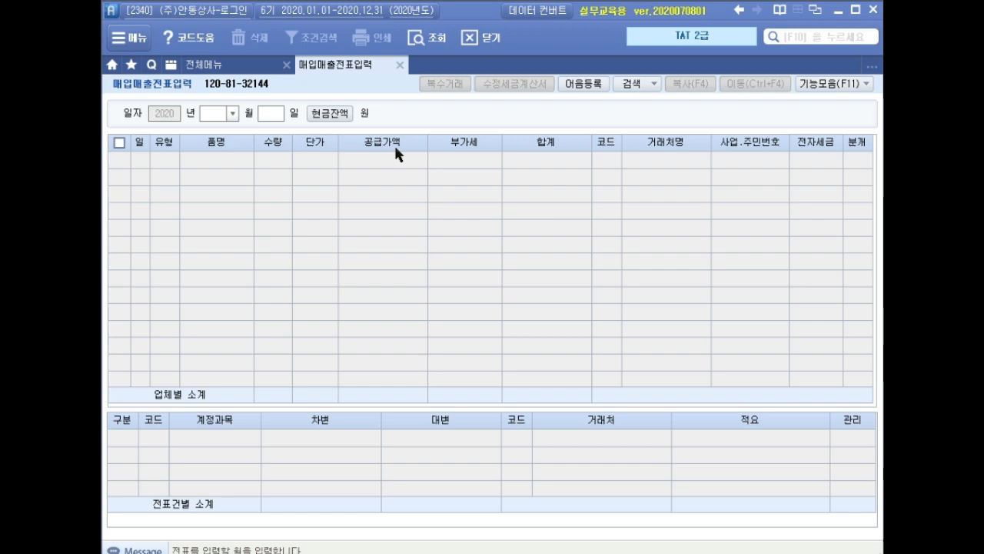
{"action": "type", "text": "06"}
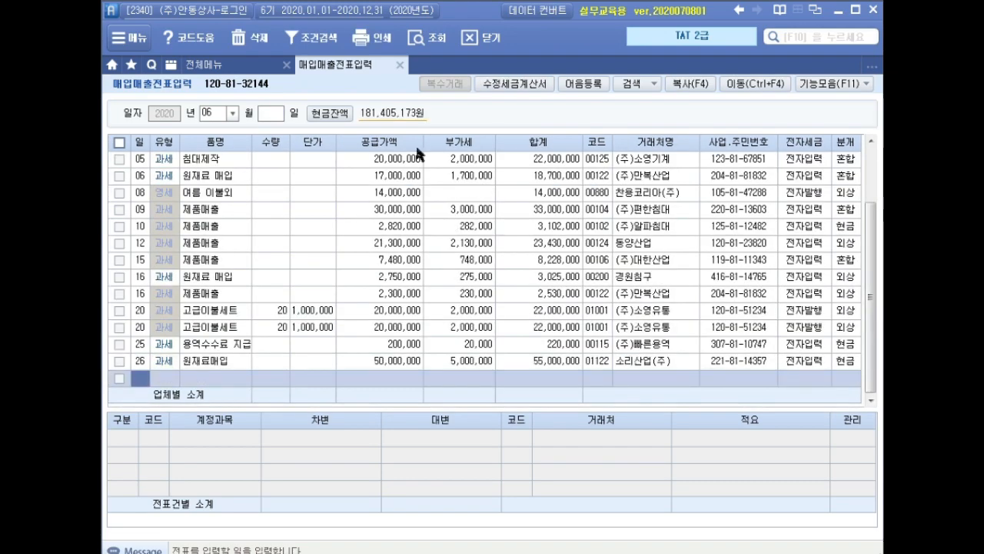
Compare the two June 20 고급이불세트 sales to (주)소영유통 and their journal entries
{"action": "left_click", "coordinate": [259, 312]}
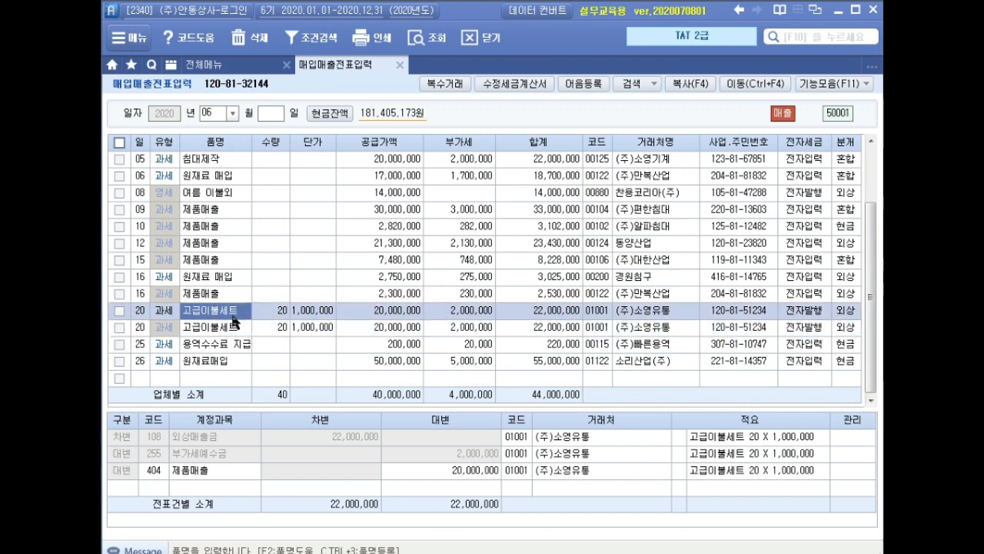
{"action": "left_click", "coordinate": [234, 325]}
{"action": "left_click", "coordinate": [230, 312]}
{"action": "left_click", "coordinate": [229, 325]}
{"action": "left_click", "coordinate": [228, 310]}
{"action": "left_click", "coordinate": [226, 330]}
{"action": "left_click", "coordinate": [229, 313]}
{"action": "left_click", "coordinate": [225, 330]}
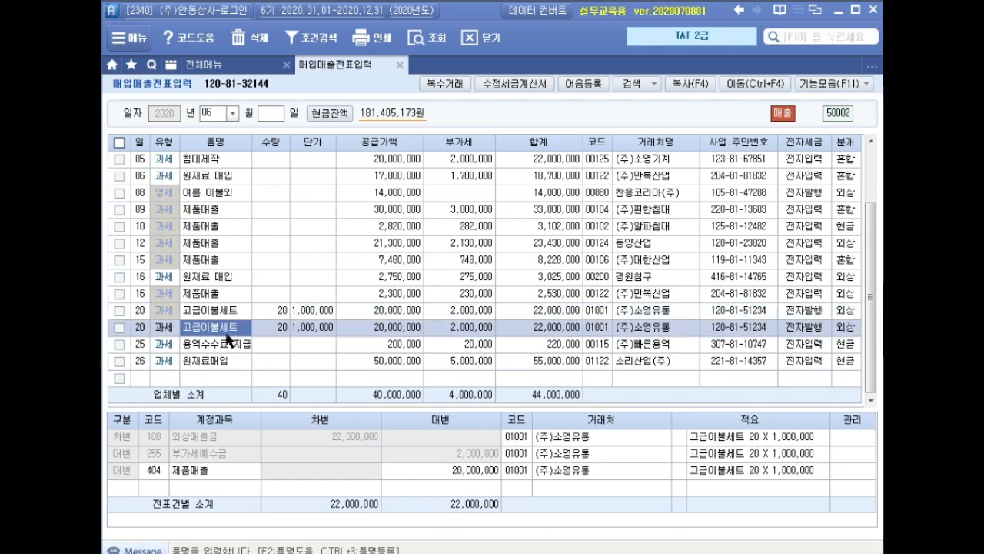
{"action": "left_click", "coordinate": [227, 313]}
{"action": "left_click", "coordinate": [230, 325]}
{"action": "left_click", "coordinate": [229, 312]}
Create a corrected tax invoice (수정세금계산서) for the second June 20 고급이불세트 sale with reason 6. 착오에 의한 이중발급등
{"action": "left_click", "coordinate": [229, 329]}
{"action": "left_click", "coordinate": [515, 90]}
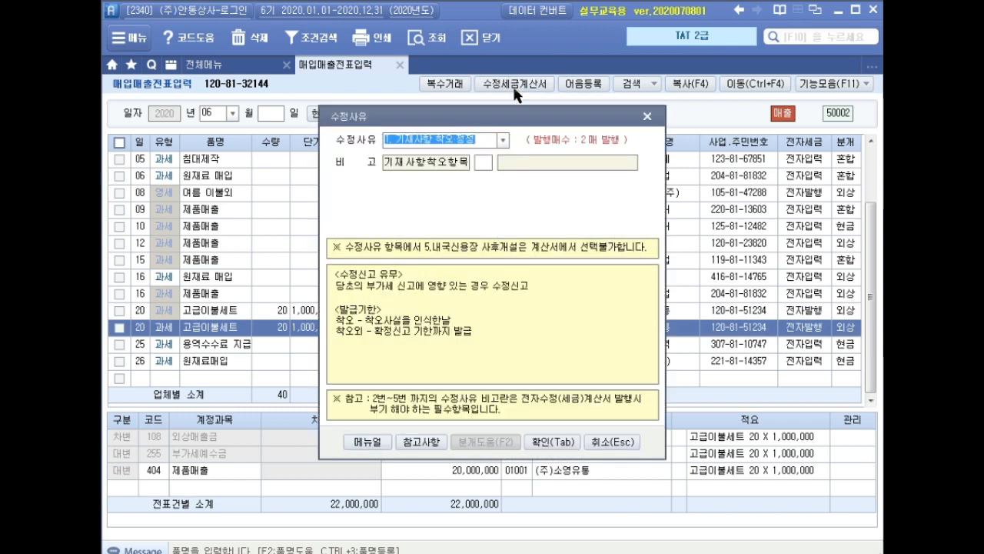
{"action": "left_click", "coordinate": [504, 140]}
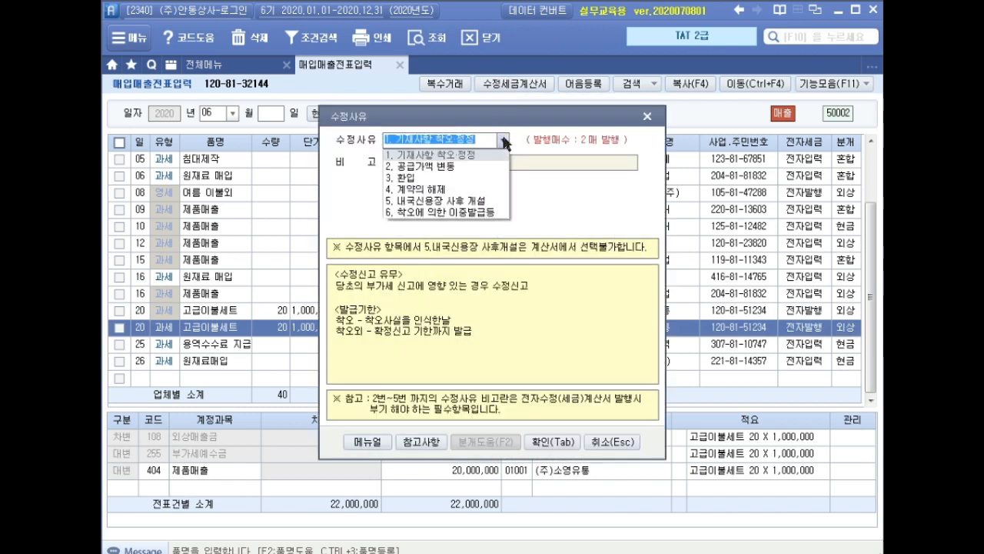
{"action": "left_click", "coordinate": [441, 212]}
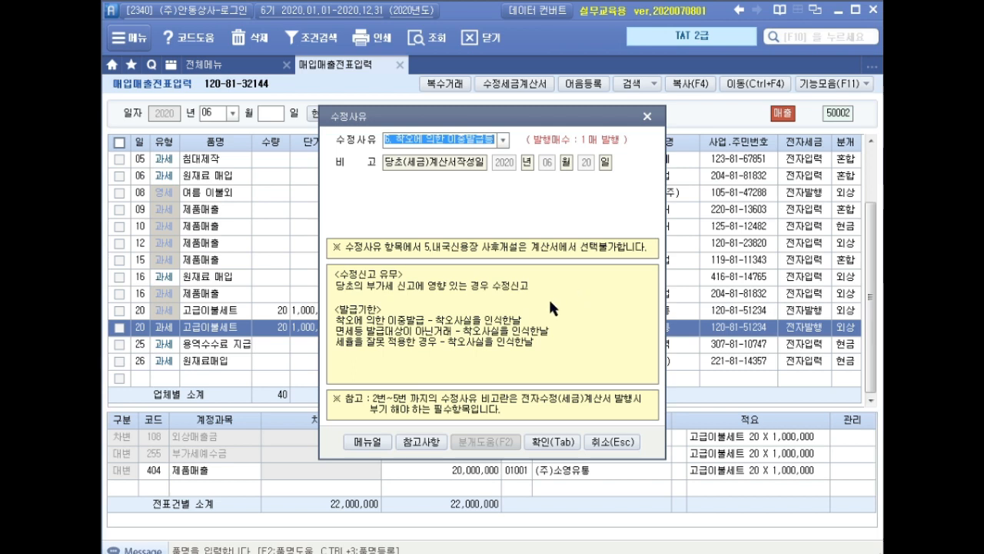
{"action": "left_click", "coordinate": [560, 443]}
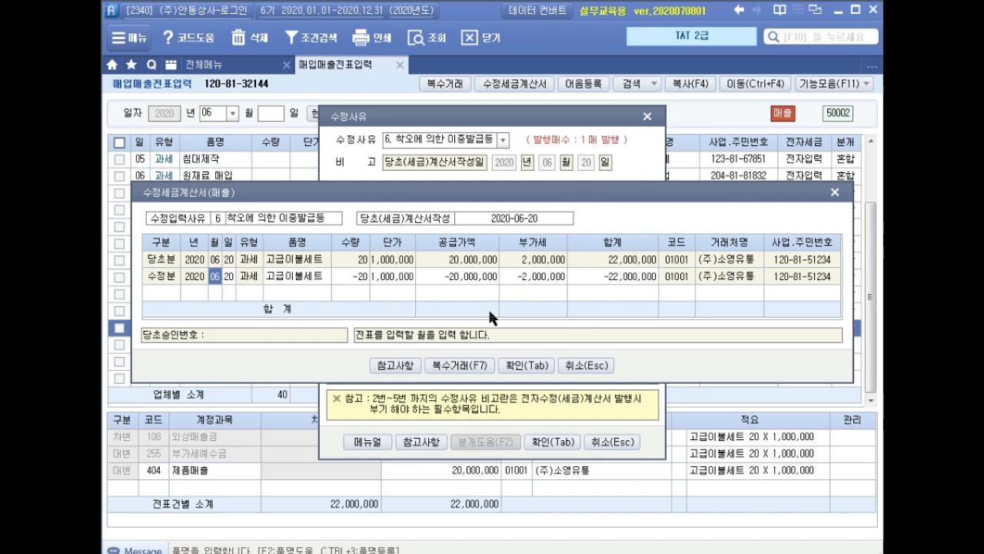
{"action": "left_click", "coordinate": [527, 365]}
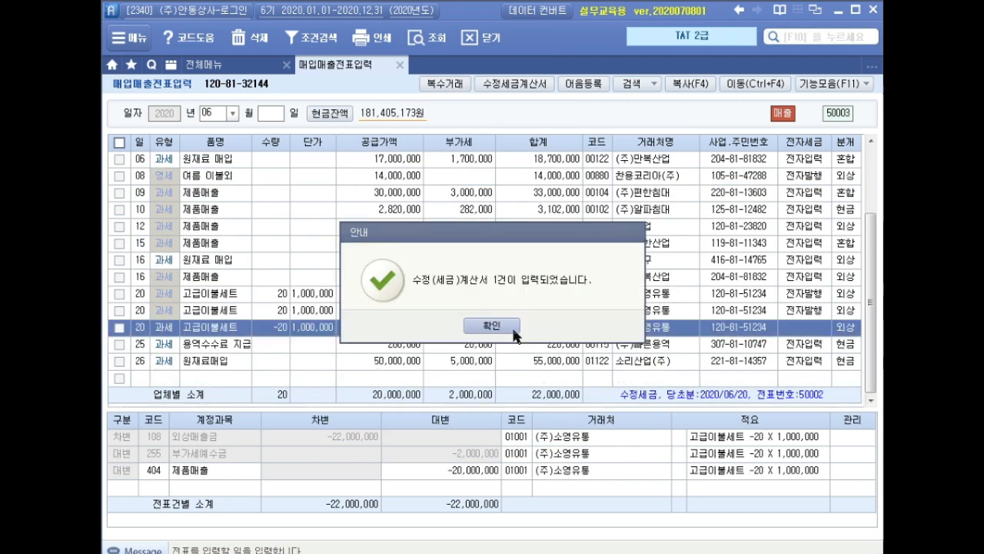
{"action": "left_click", "coordinate": [503, 330]}
{"action": "left_click", "coordinate": [293, 311]}
{"action": "left_click", "coordinate": [257, 328]}
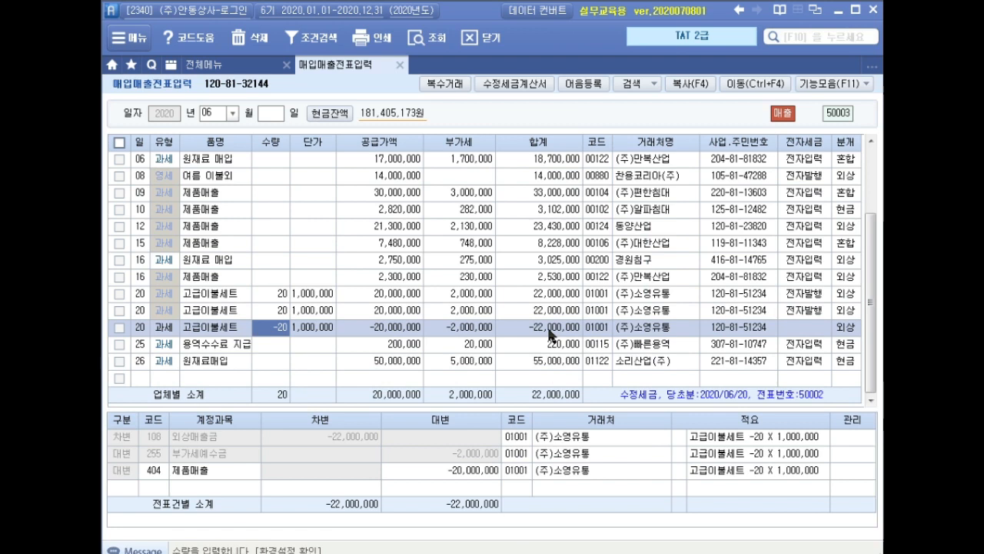
{"action": "left_click", "coordinate": [357, 326]}
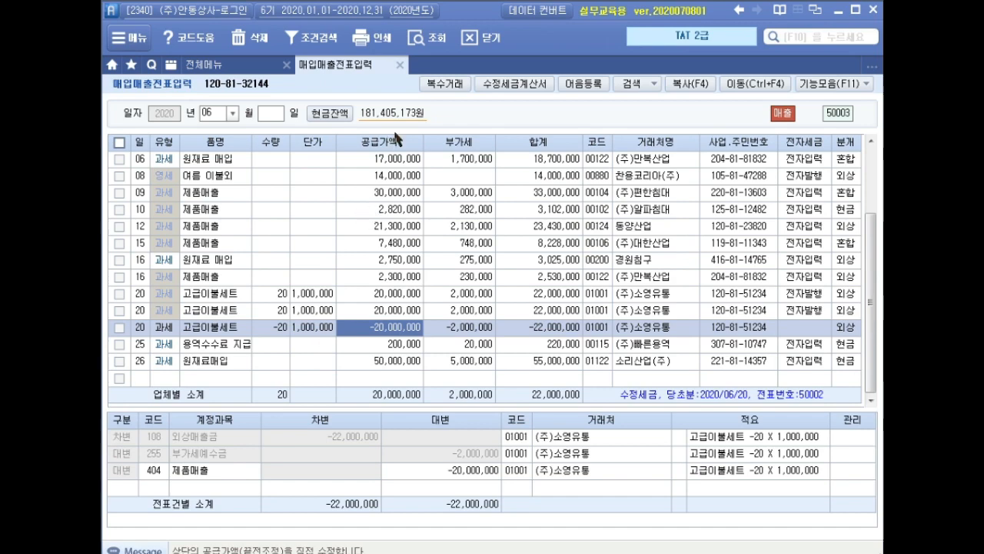
Close voucher entry without viewing the duplicate data and list the June 20 sales invoices in 전자세금계산서 발행 및 내역관리
{"action": "left_click", "coordinate": [399, 66]}
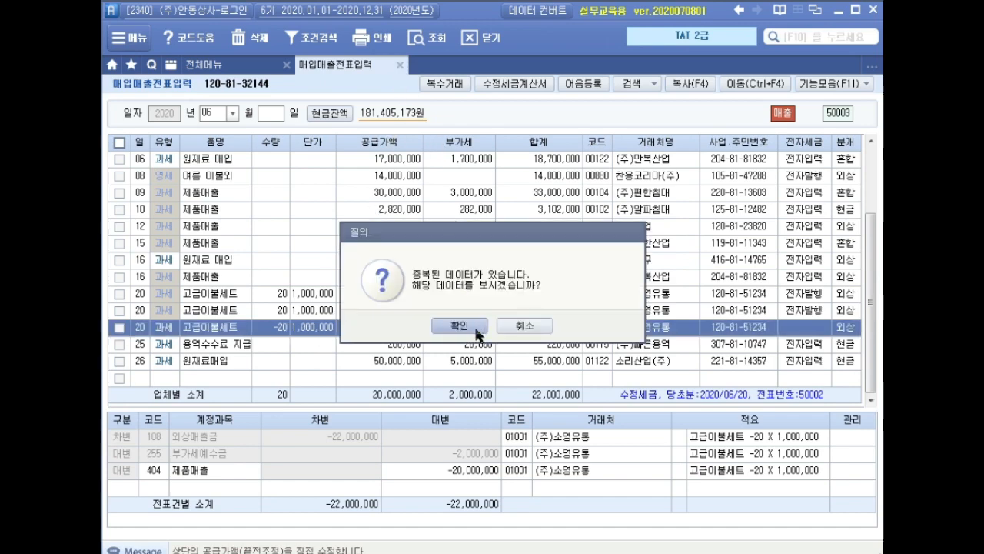
{"action": "left_click", "coordinate": [514, 325]}
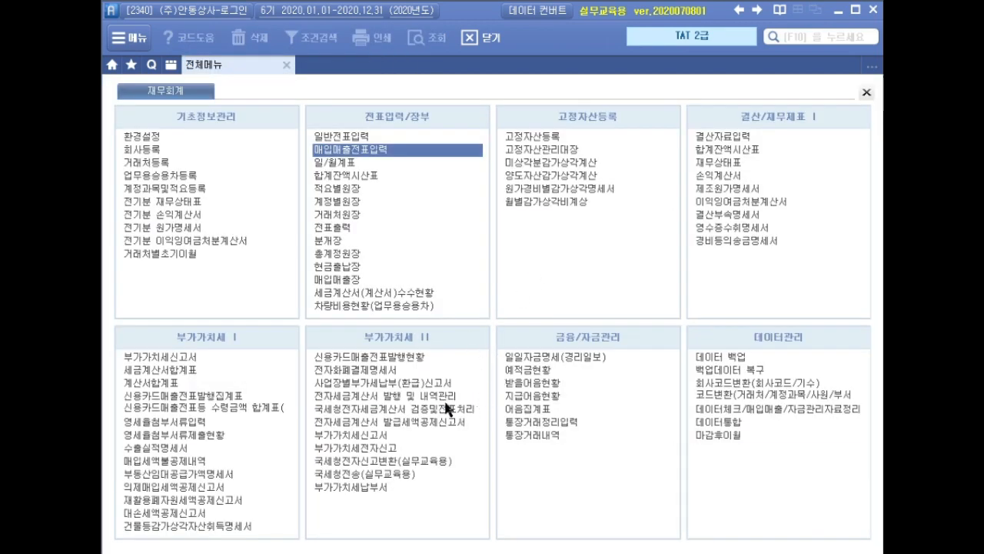
{"action": "left_click", "coordinate": [458, 398]}
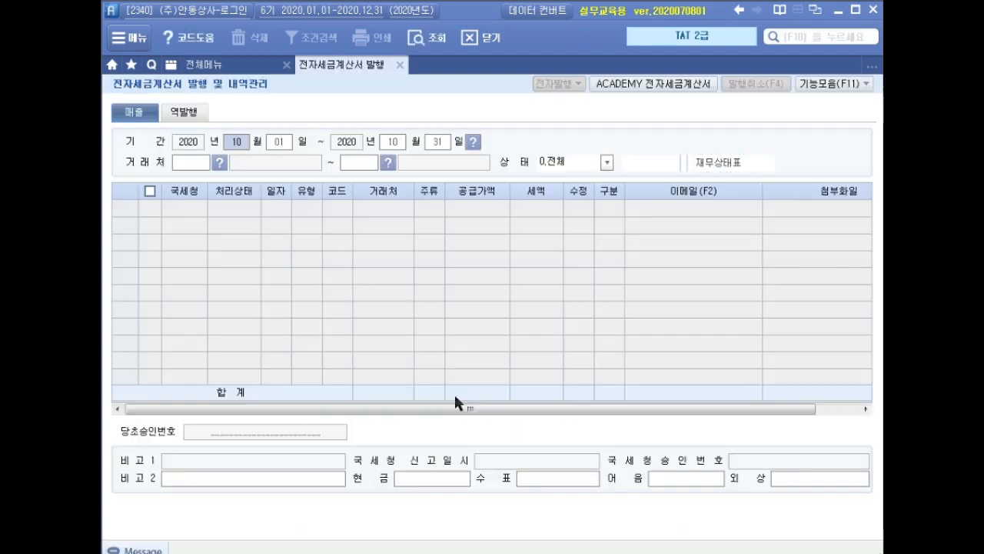
{"action": "type", "text": "062006"}
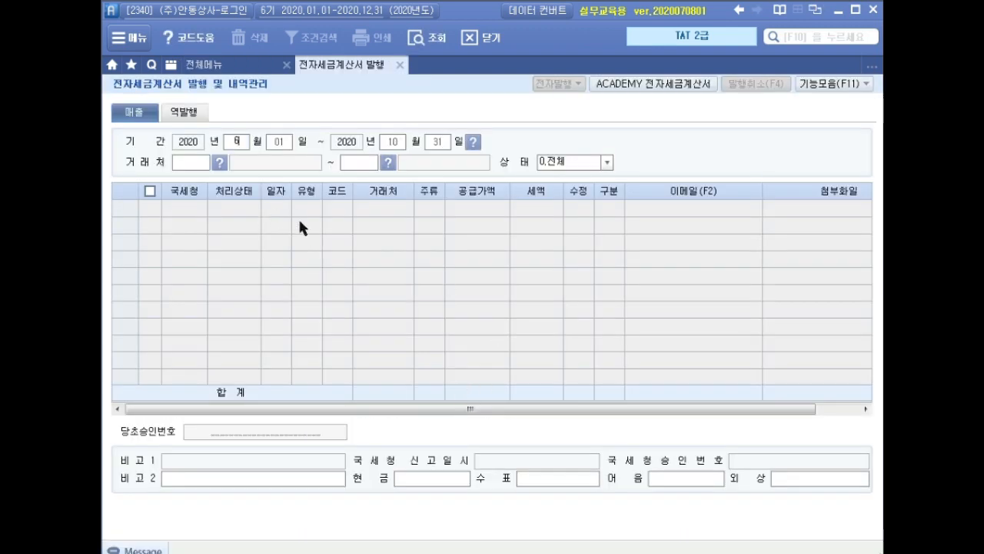
{"action": "type", "text": "20"}
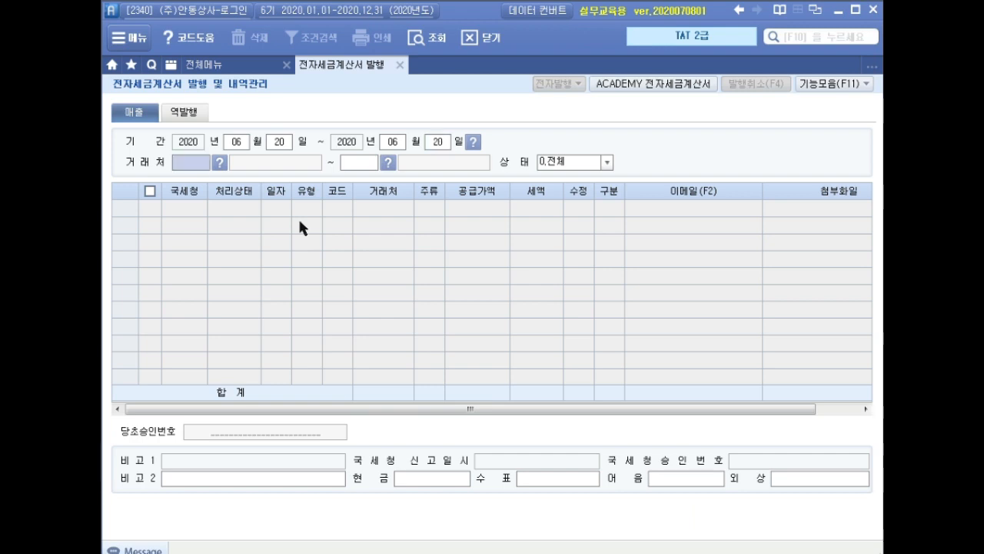
{"action": "key", "text": "Return"}
{"action": "key", "text": "Return"}
{"action": "key", "text": "Return"}
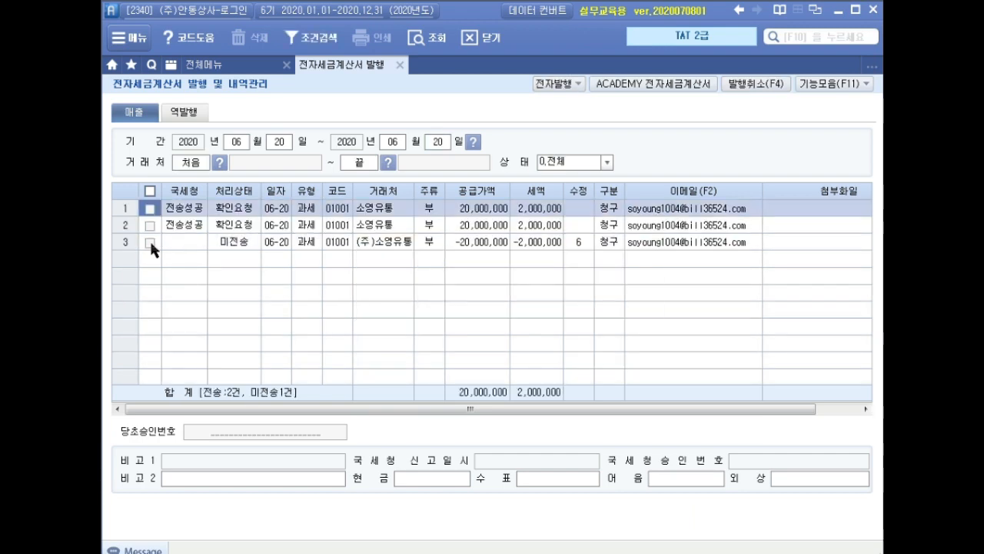
Issue the electronic corrected tax invoice for the unsent June 20 -20,000,000 sale to (주)소영유통
{"action": "left_click", "coordinate": [150, 242]}
{"action": "left_click", "coordinate": [559, 85]}
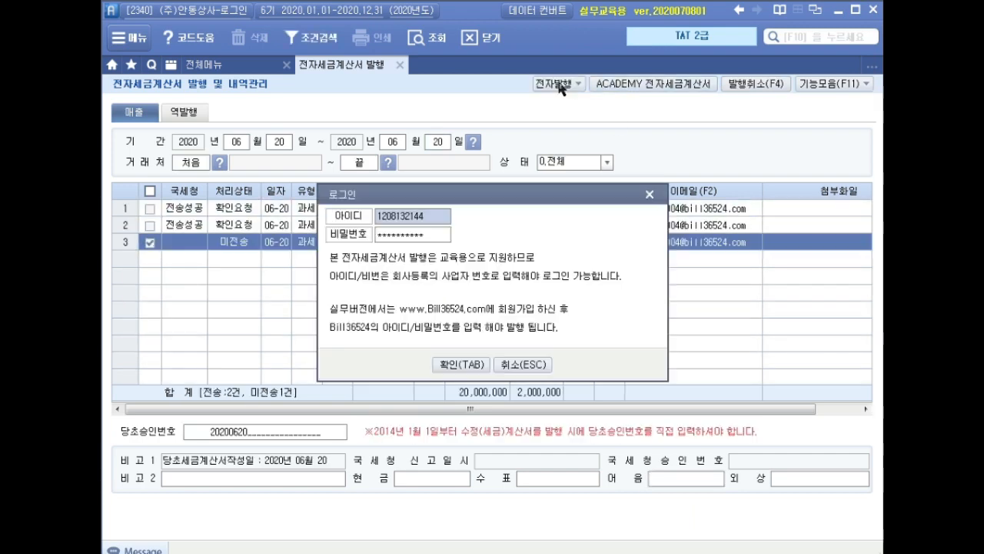
{"action": "left_click", "coordinate": [460, 365]}
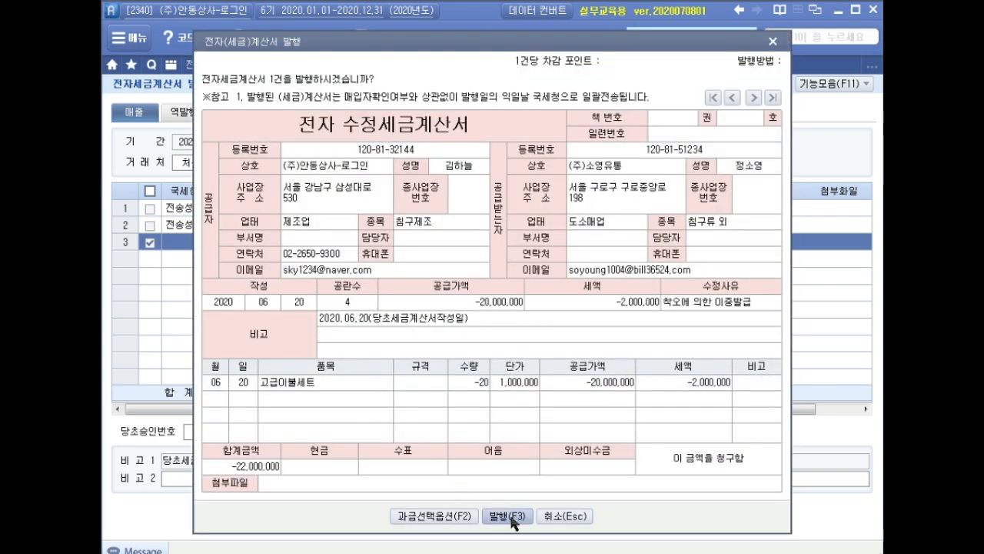
{"action": "left_click", "coordinate": [513, 516]}
{"action": "left_click", "coordinate": [516, 332]}
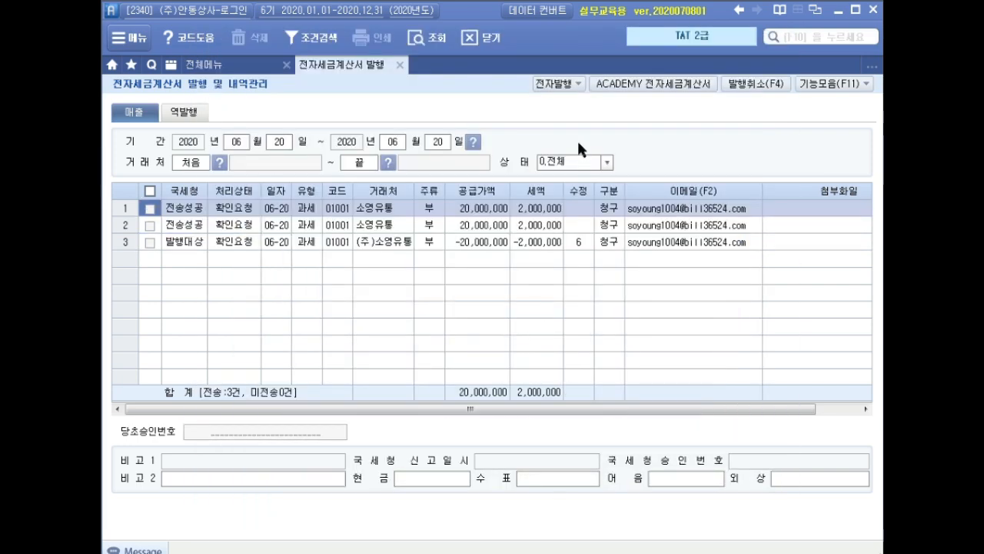
Transmit the (주)소영유통 corrected invoice of 2020-06-20 from the ACADEMY 전자세금계산서 sales list, and close that window
{"action": "left_click", "coordinate": [638, 86]}
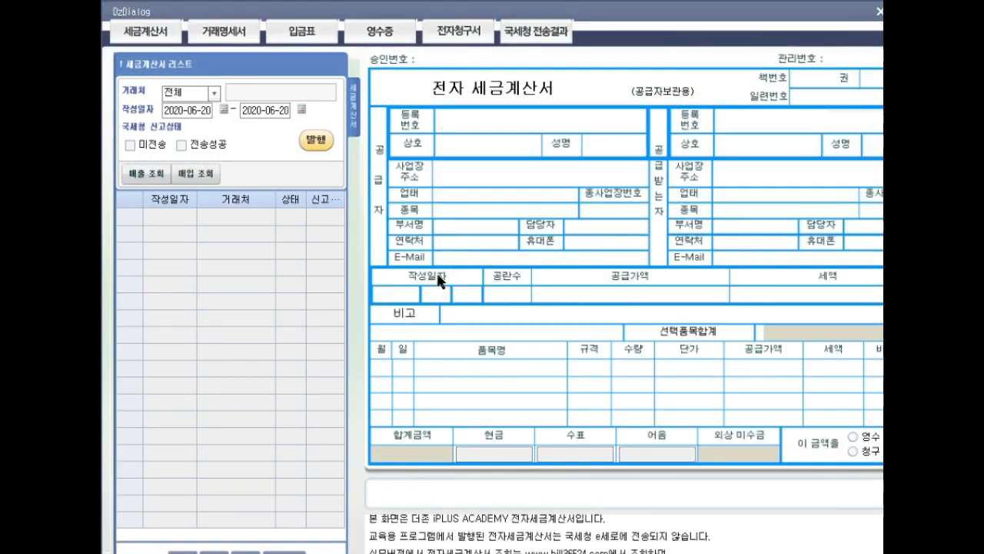
{"action": "left_click", "coordinate": [146, 173]}
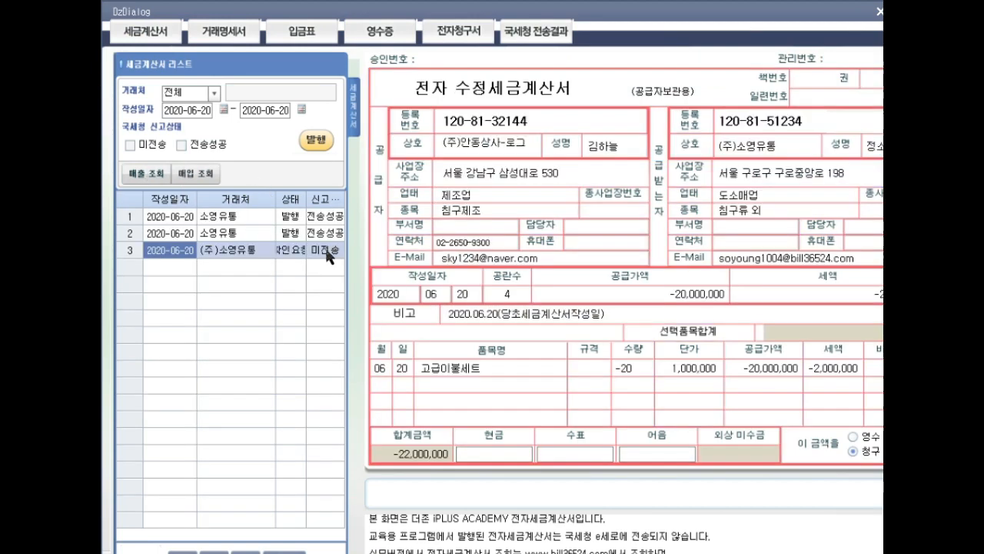
{"action": "left_click", "coordinate": [316, 141]}
{"action": "left_click", "coordinate": [497, 332]}
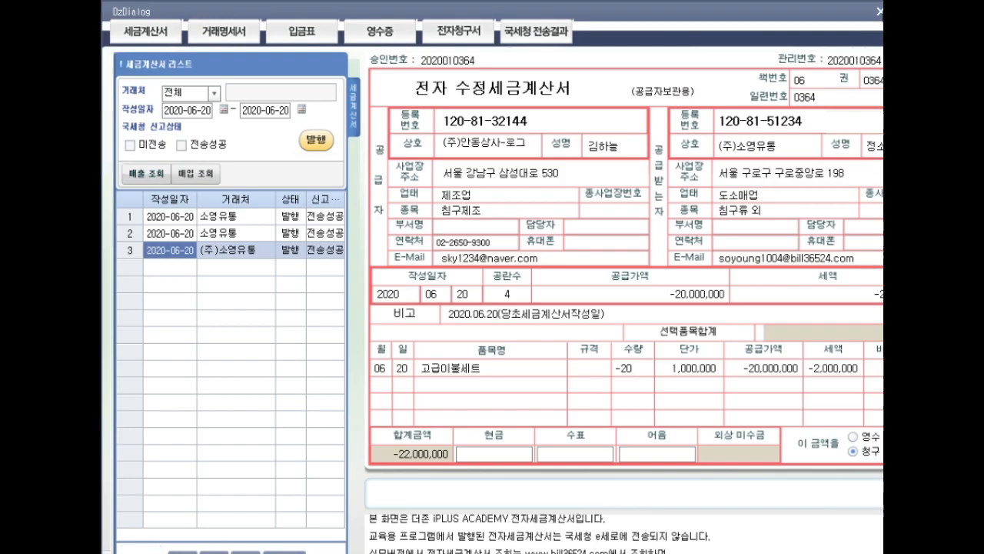
{"action": "left_click", "coordinate": [880, 11]}
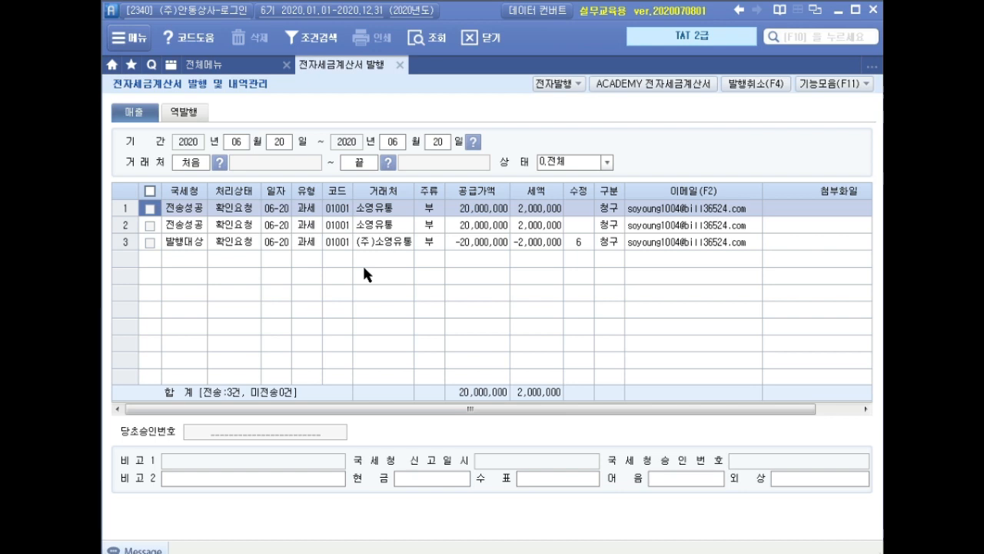
Close the electronic invoice screen and open 대손세액공제신고서 for October to December 2020
{"action": "left_click", "coordinate": [399, 66]}
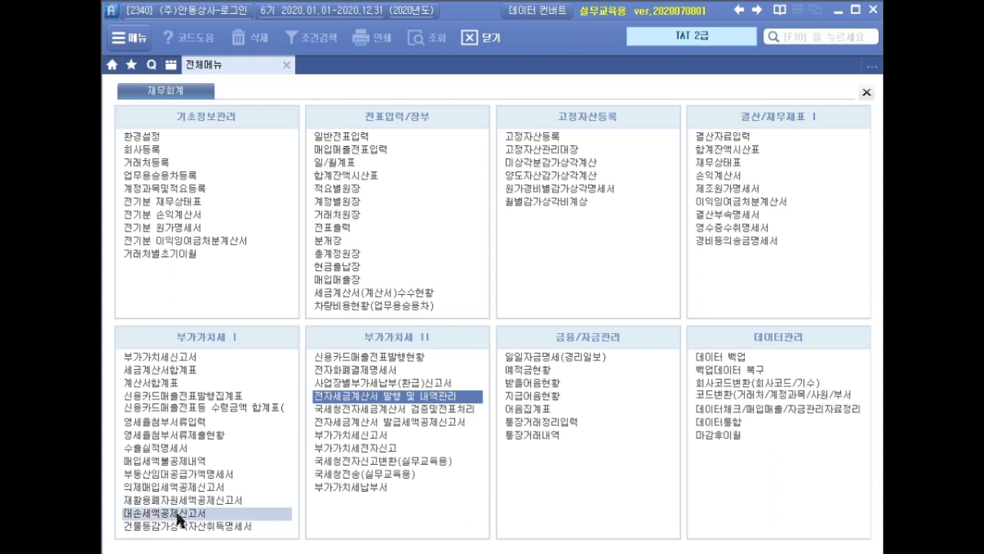
{"action": "left_click", "coordinate": [178, 513]}
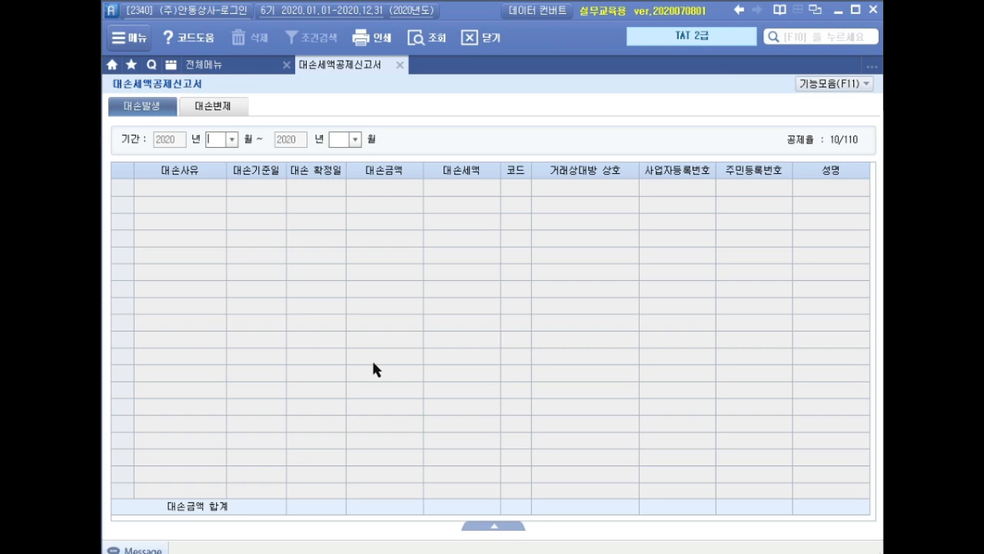
{"action": "type", "text": "12"}
{"action": "key", "text": "Return"}
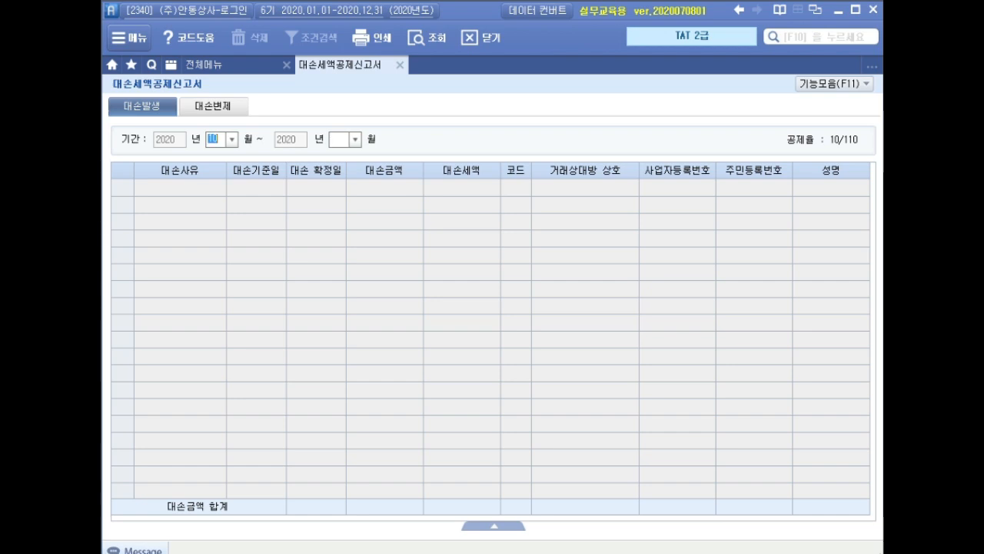
{"action": "type", "text": "12"}
{"action": "key", "text": "Return"}
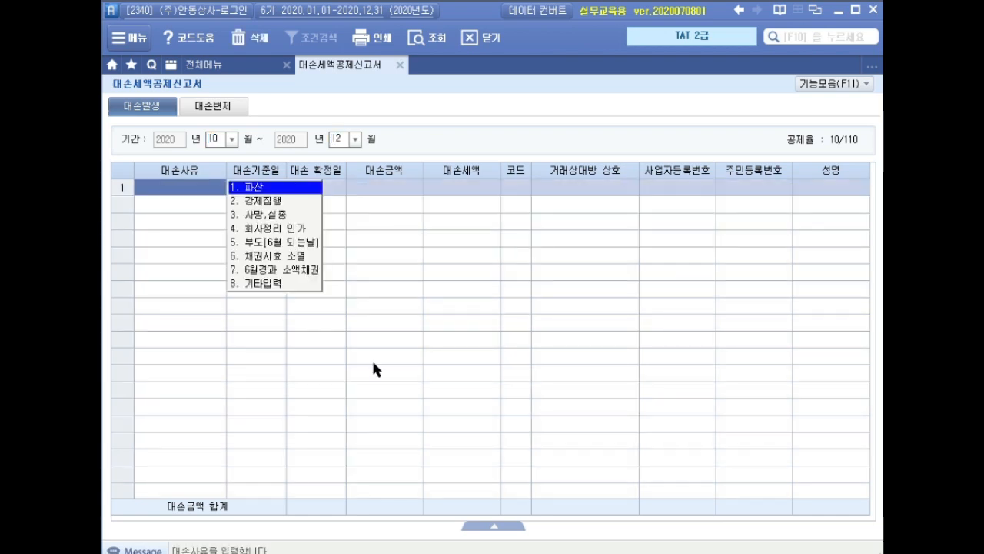
Set the 대손사유 of the first 대손발생 row to the custom reason 재판상 화해
{"action": "key", "text": "8"}
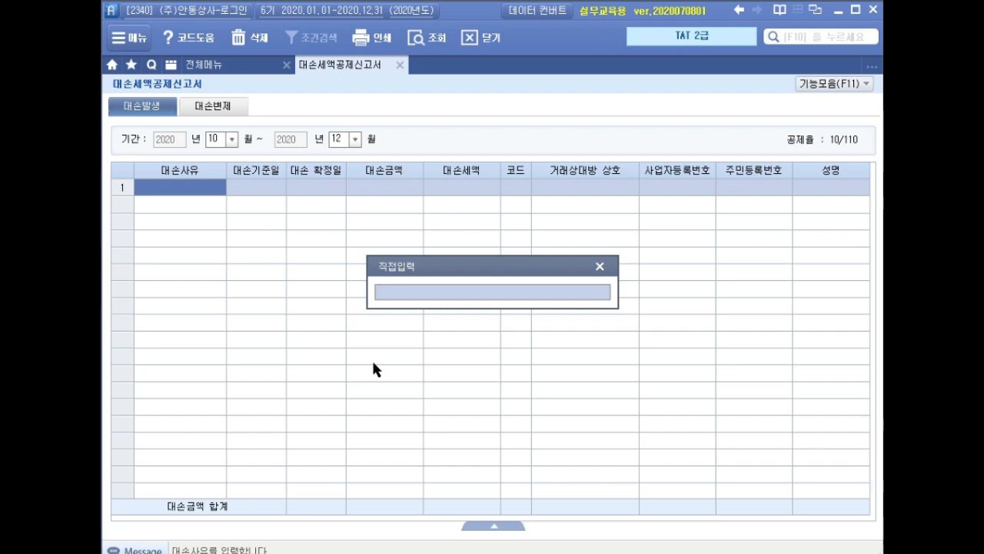
{"action": "type", "text": "재"}
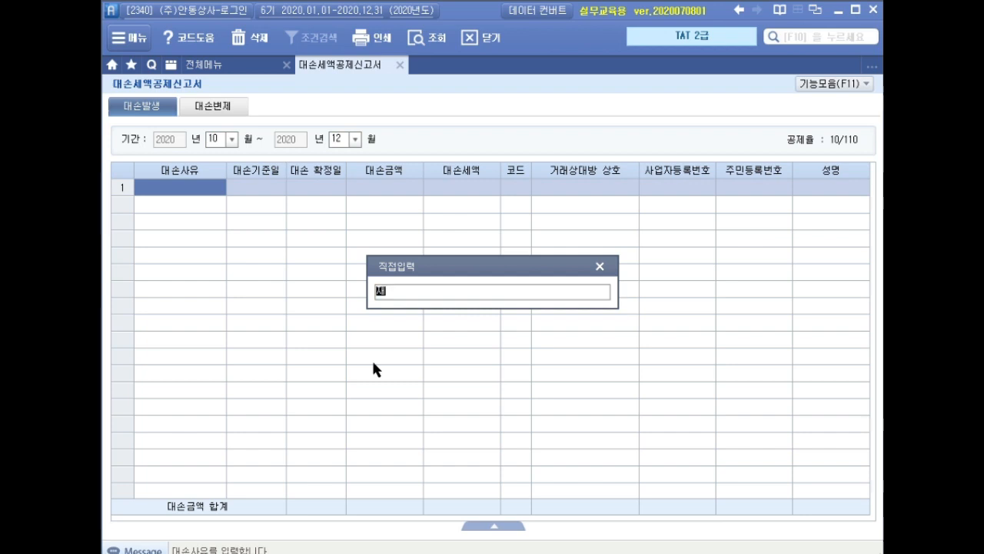
{"action": "type", "text": "판사ㅇ 화해"}
{"action": "key", "text": "Return"}
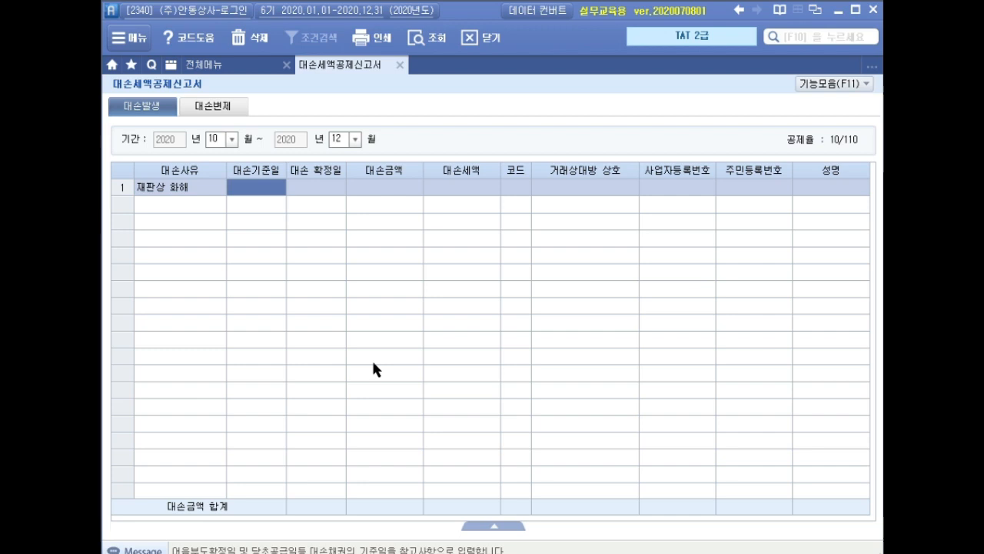
Enter 2015-07-20 as the 대손기준일 and 2020-12-20 as the 대손 확정일 for the 재판상 화해 row
{"action": "type", "text": "20"}
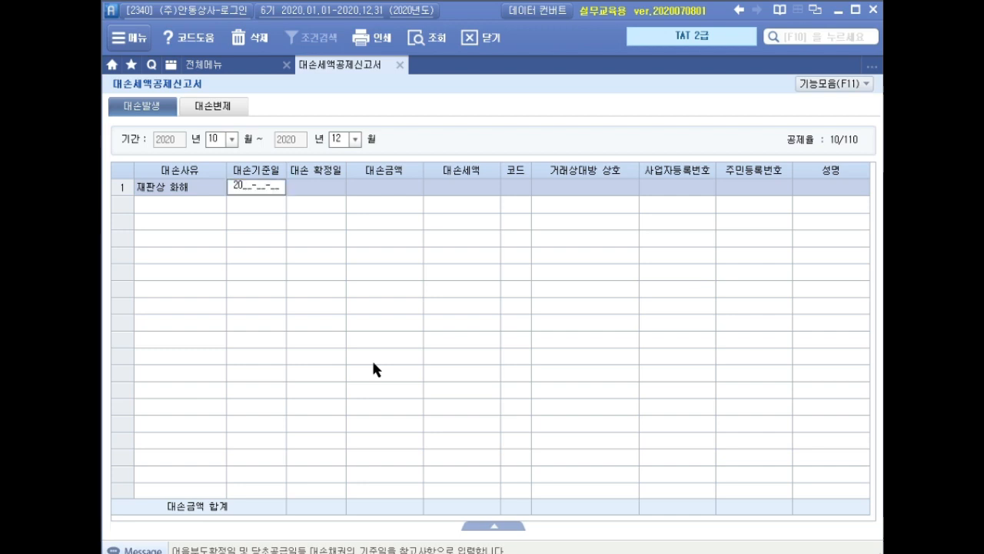
{"action": "type", "text": "15-07-"}
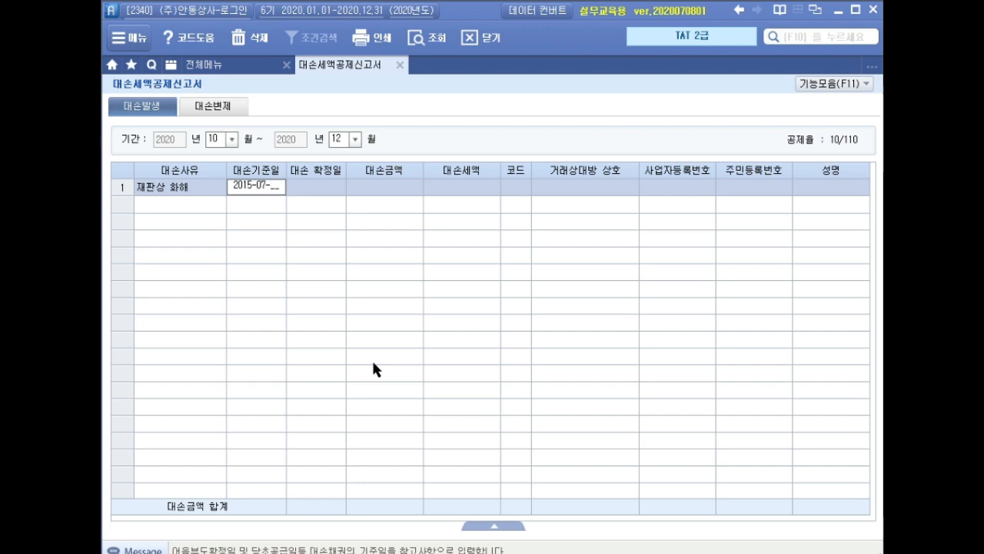
{"action": "type", "text": "20"}
{"action": "key", "text": "Return"}
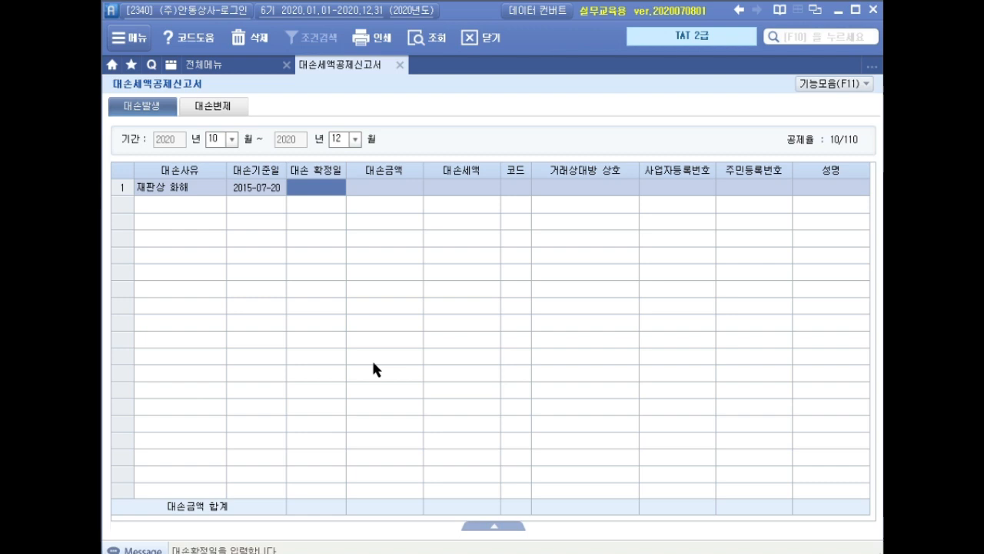
{"action": "type", "text": "2020-12-20"}
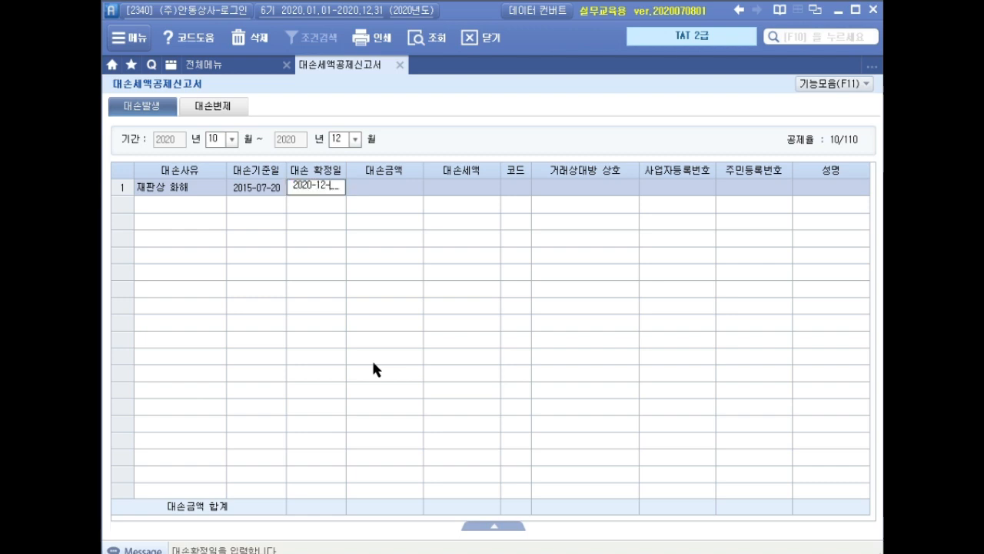
{"action": "key", "text": "Return"}
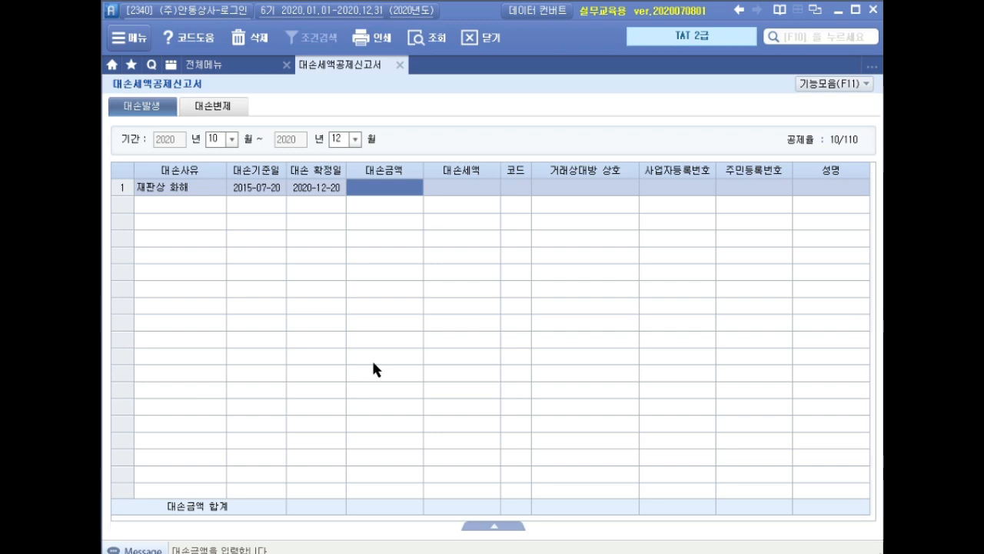
Set the 대손금액 to 3,300,000 and accept the calculated 대손세액
{"action": "type", "text": "3"}
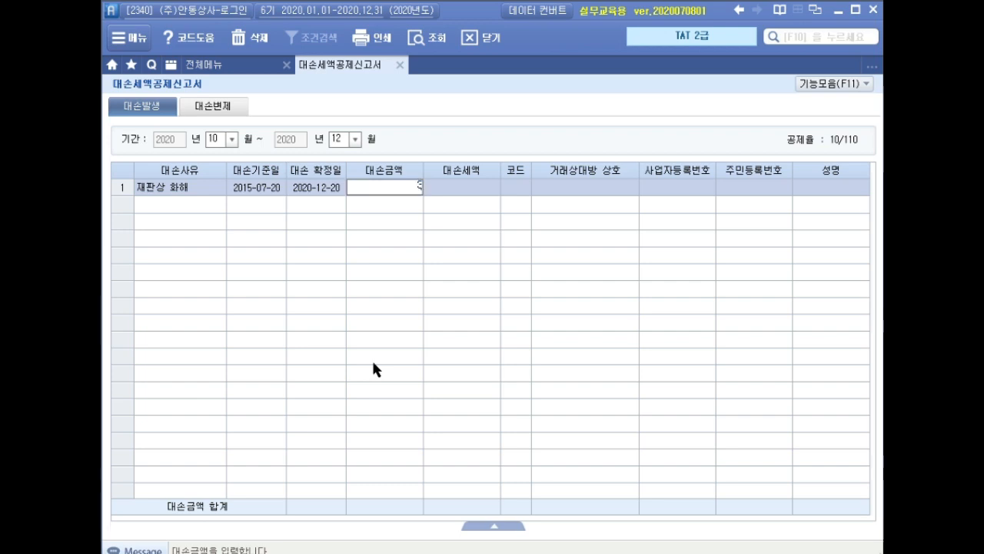
{"action": "type", "text": ",300,000"}
{"action": "key", "text": "Return"}
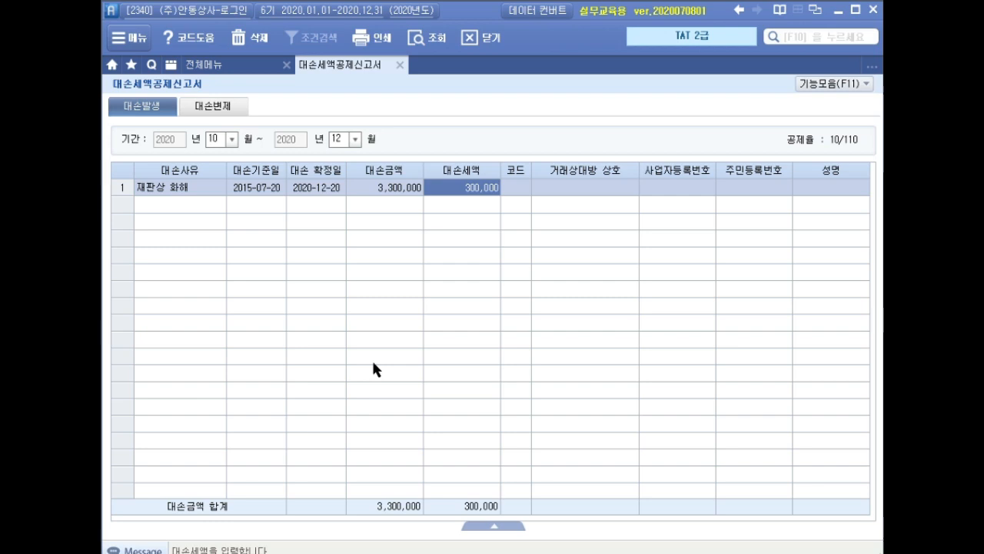
{"action": "key", "text": "Return"}
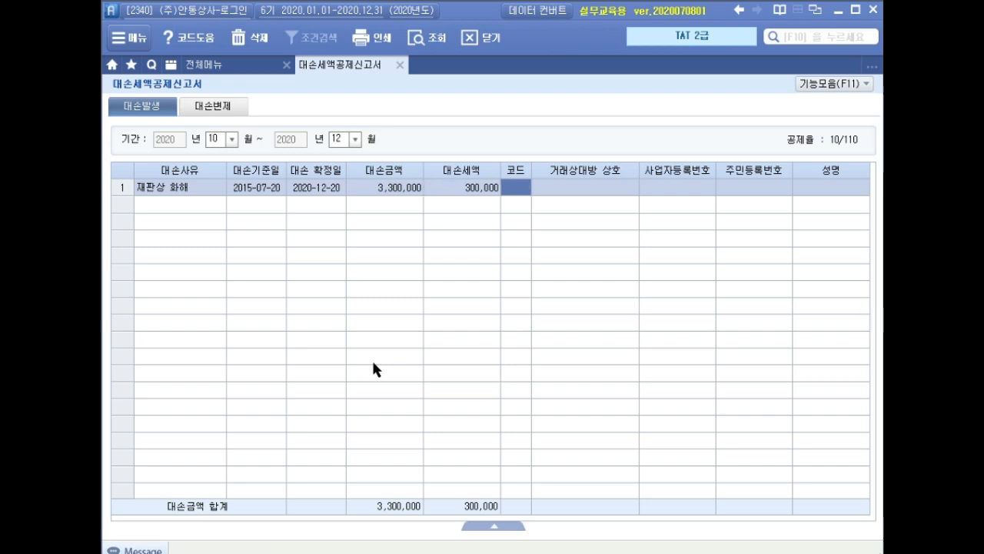
Look up 시온 and assign (주)시온침구 as the bad debt's counterparty, completing the row
{"action": "key", "text": "Return"}
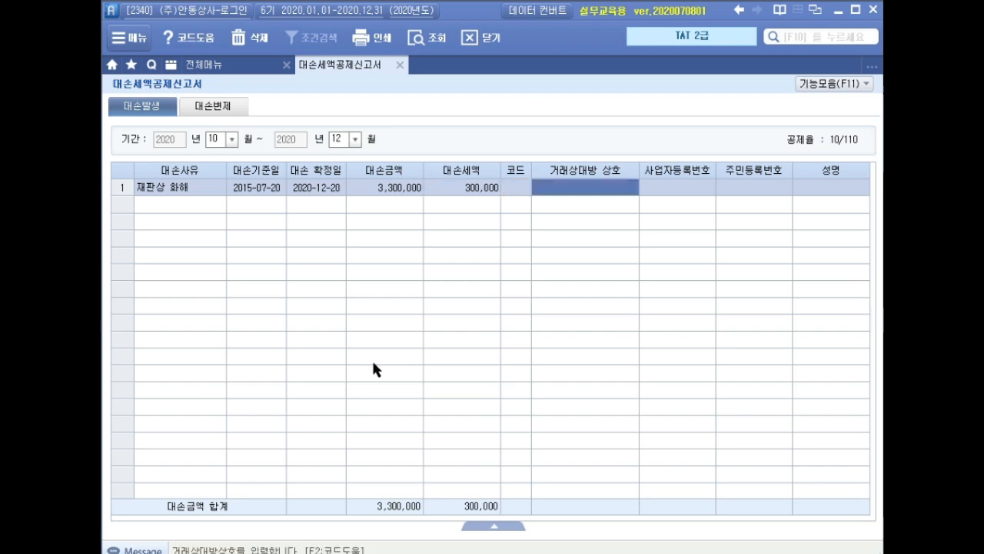
{"action": "key", "text": "F2"}
{"action": "type", "text": "시오"}
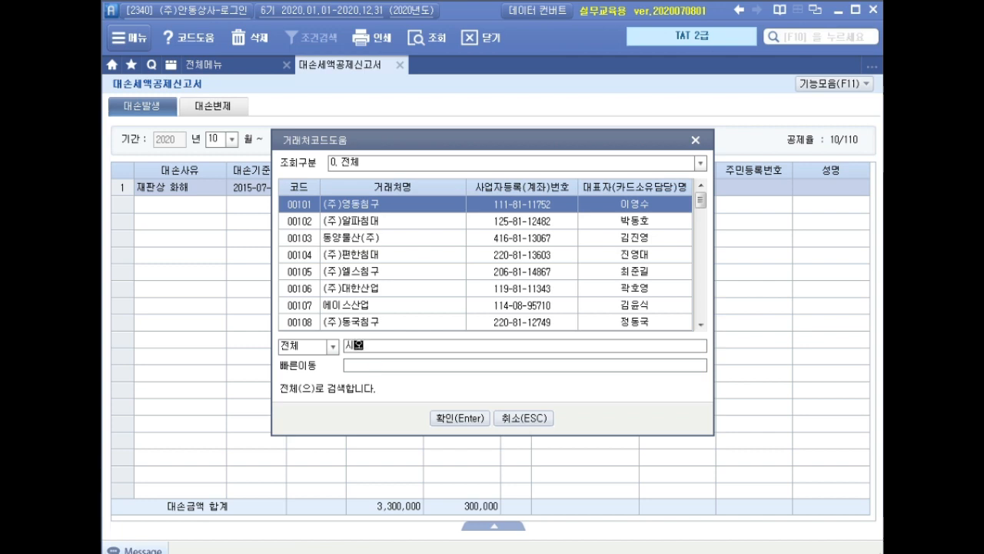
{"action": "key", "text": "Return"}
{"action": "key", "text": "Return"}
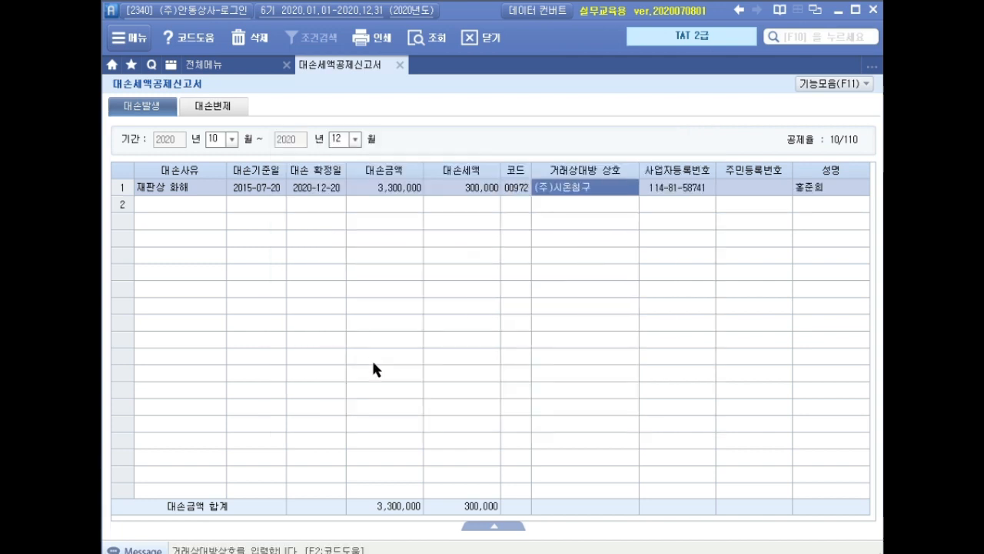
{"action": "key", "text": "Return"}
{"action": "key", "text": "Return"}
{"action": "key", "text": "Return"}
{"action": "key", "text": "Return"}
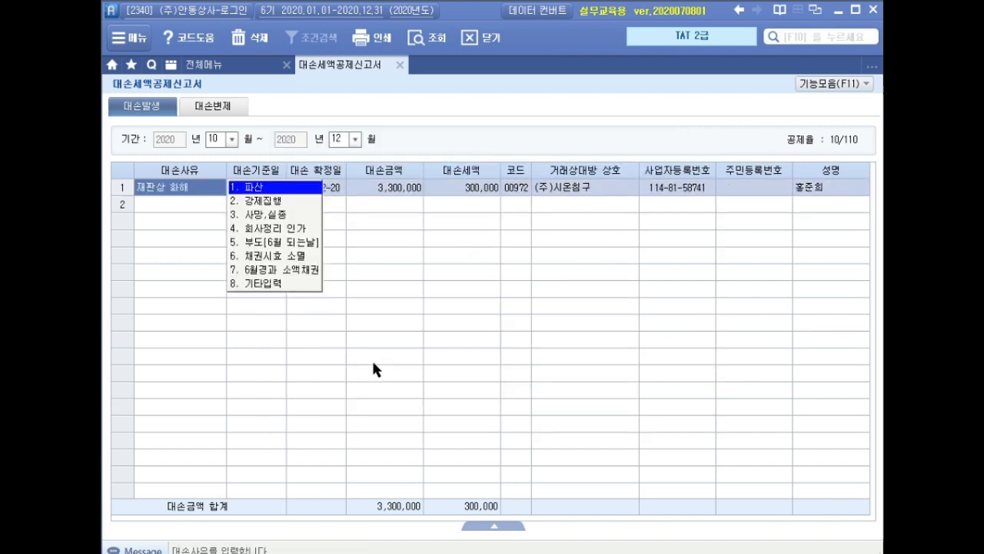
{"action": "key", "text": "Return"}
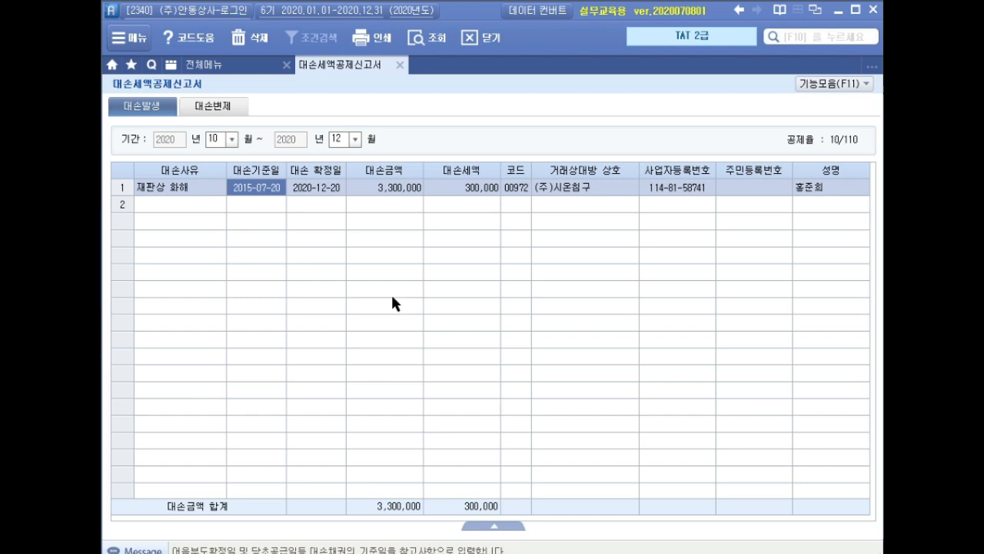
Close the bad debt form, load 부가가치세신고서 for October 1 to December 31, 2020, and check its 대손세액가감 line
{"action": "left_click", "coordinate": [400, 65]}
{"action": "left_click", "coordinate": [186, 357]}
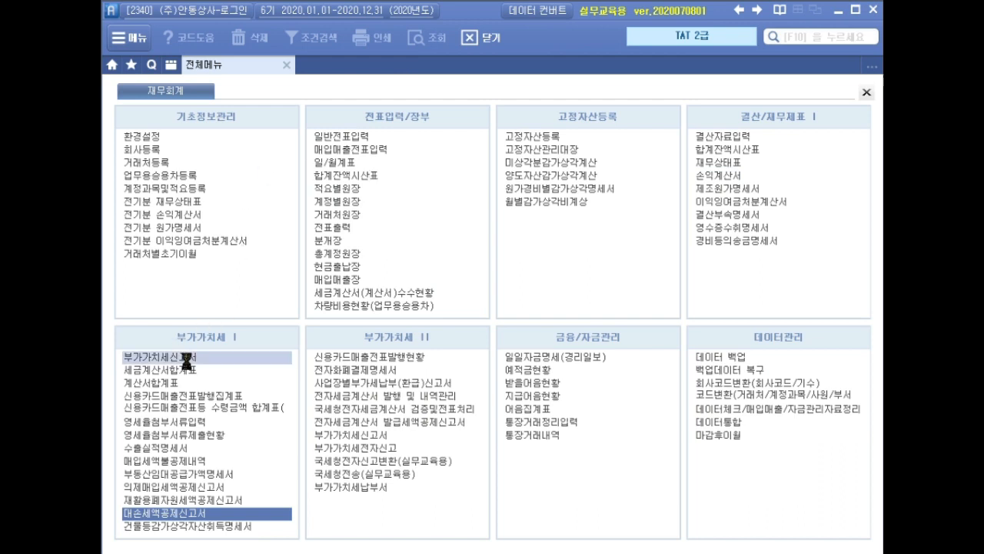
{"action": "type", "text": "10"}
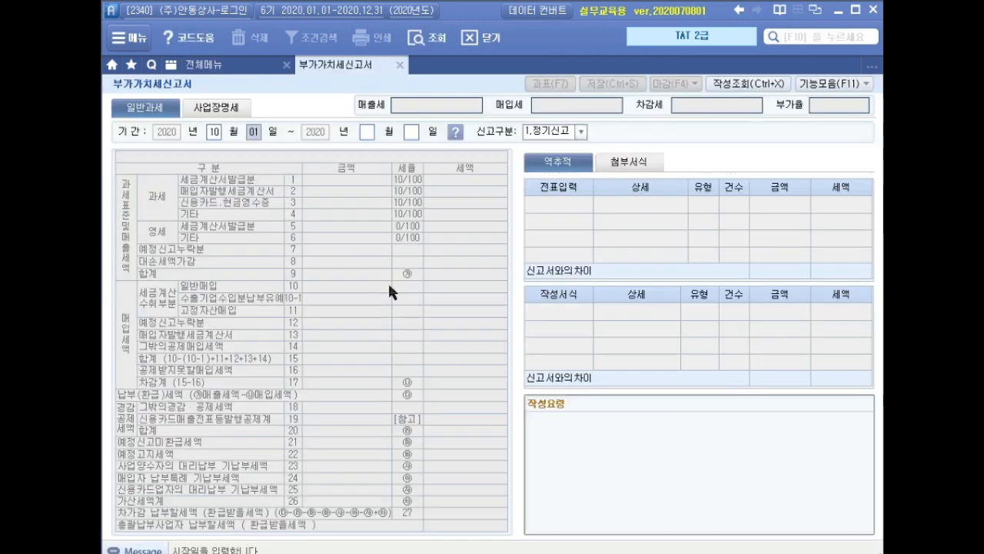
{"action": "key", "text": "Return"}
{"action": "type", "text": "12"}
{"action": "key", "text": "Return"}
{"action": "key", "text": "Return"}
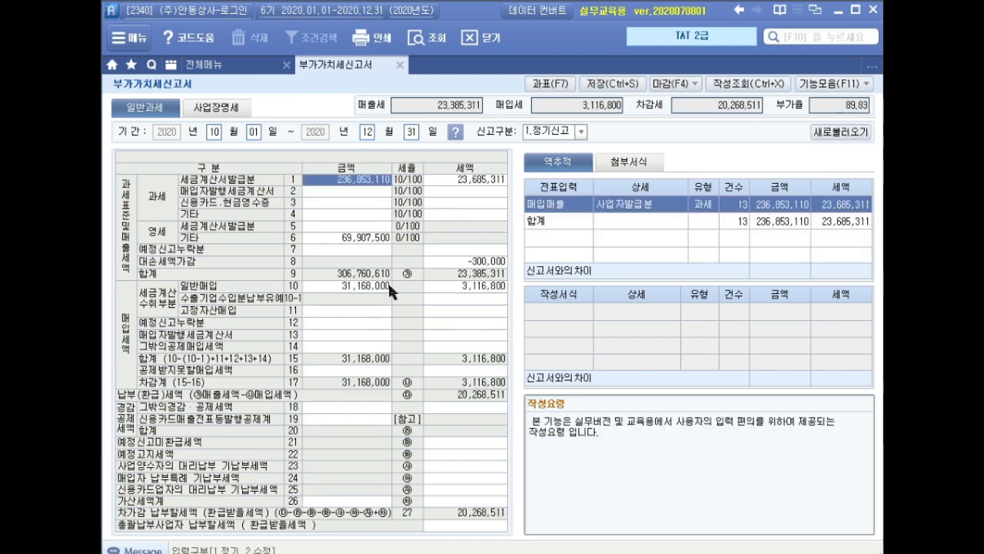
{"action": "left_click_drag", "start_coordinate": [491, 268], "coordinate": [513, 272]}
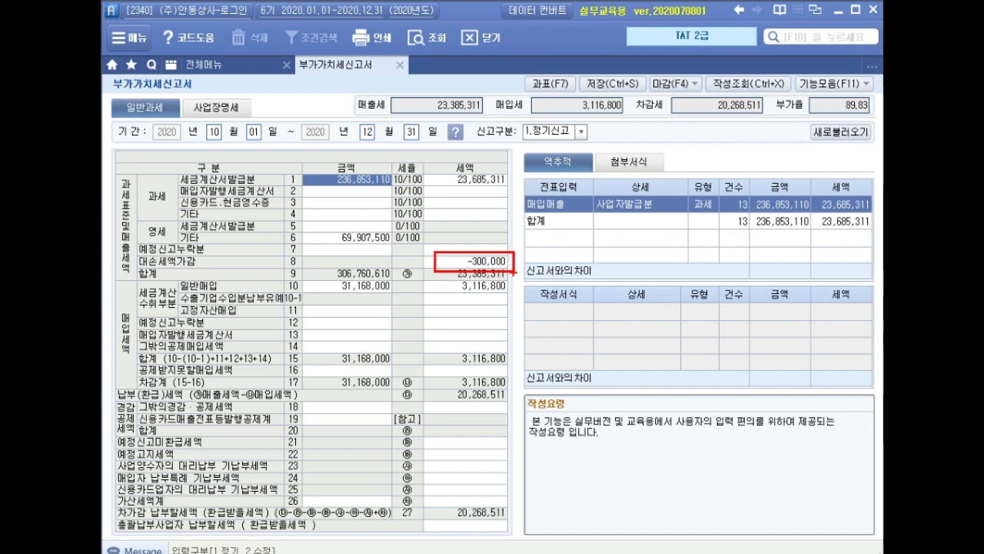
{"action": "key", "text": "Escape"}
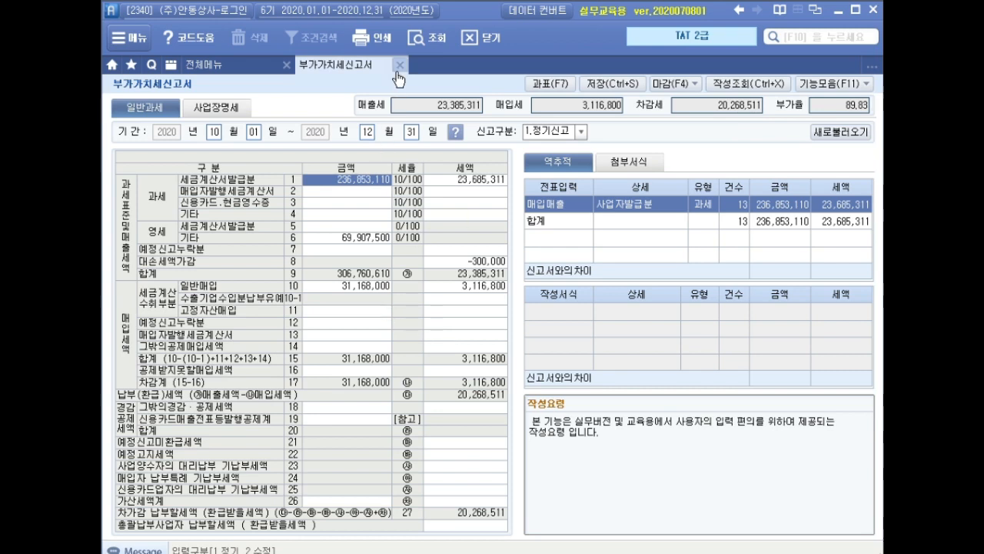
Close the VAT return and open 매입세액불공제내역 for October to December 2020
{"action": "left_click", "coordinate": [400, 65]}
{"action": "left_click", "coordinate": [459, 324]}
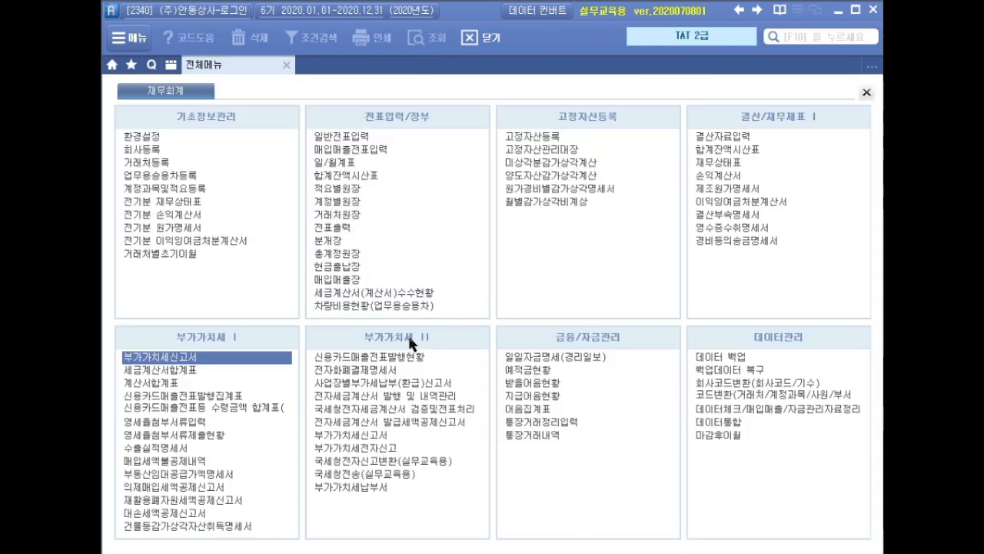
{"action": "left_click", "coordinate": [188, 462]}
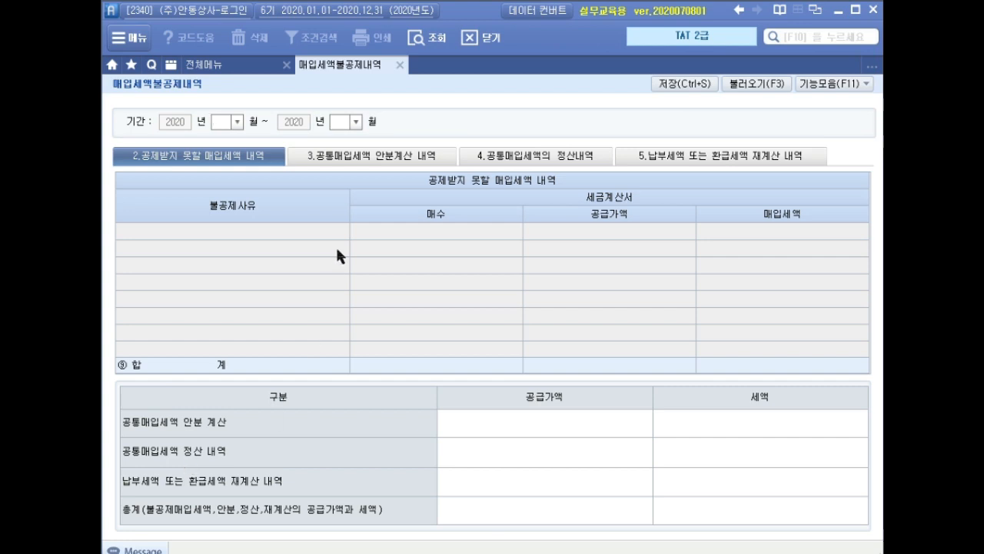
{"action": "type", "text": "10"}
{"action": "key", "text": "Return"}
{"action": "type", "text": "12"}
{"action": "key", "text": "Return"}
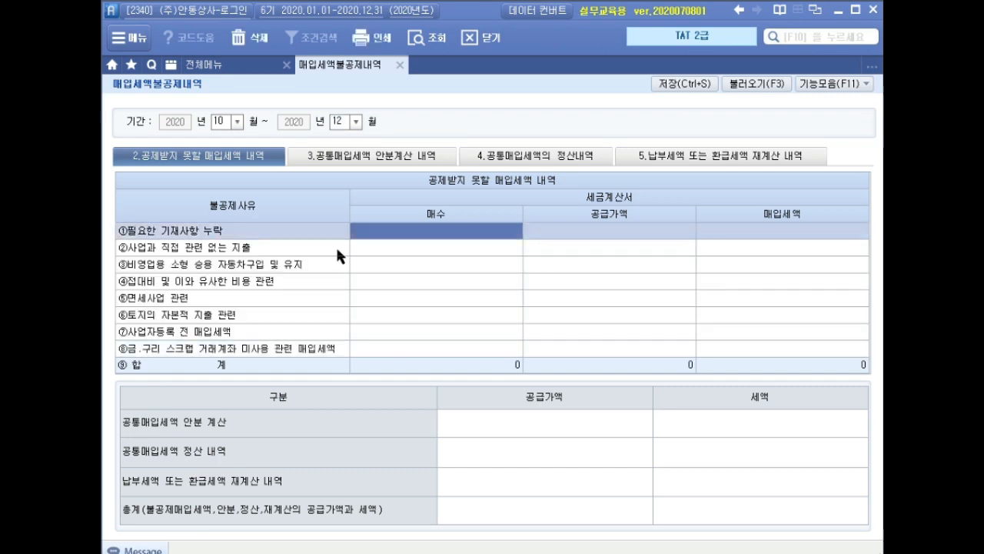
In the 납부세액 또는 환급세액 재계산 내역, add a 건축.구축물 row with 해당재화의 매입세액 of 80,000,000
{"action": "left_click", "coordinate": [699, 162]}
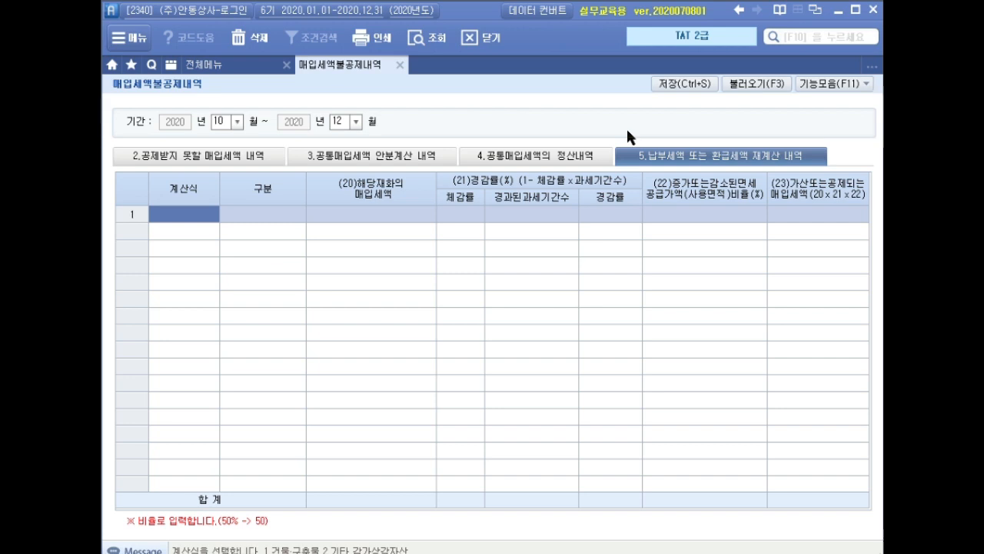
{"action": "type", "text": "1"}
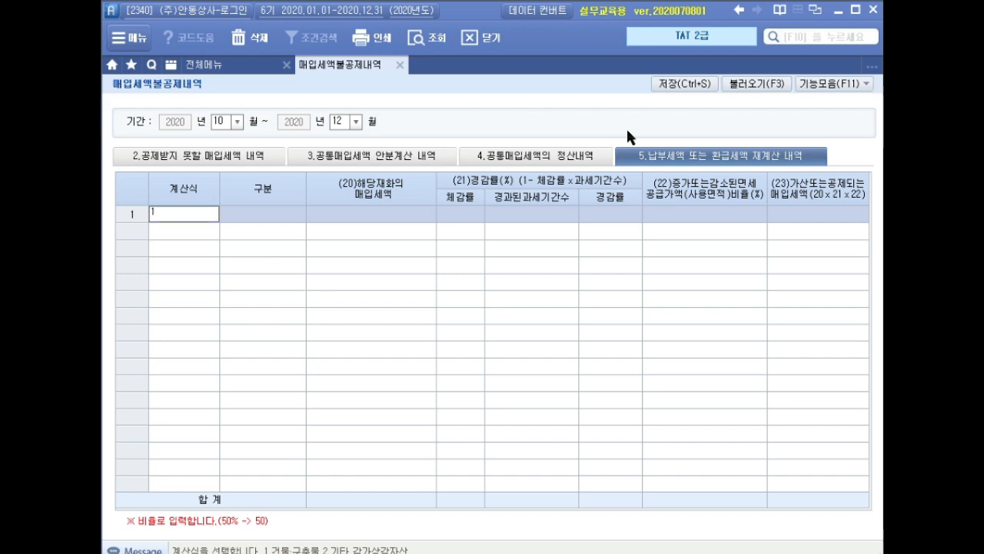
{"action": "key", "text": "Return"}
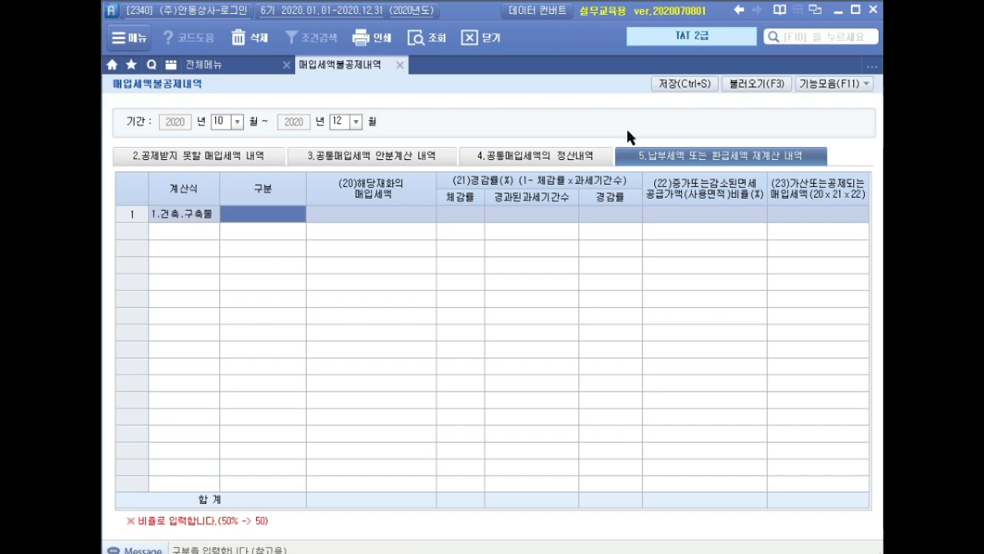
{"action": "key", "text": "Return"}
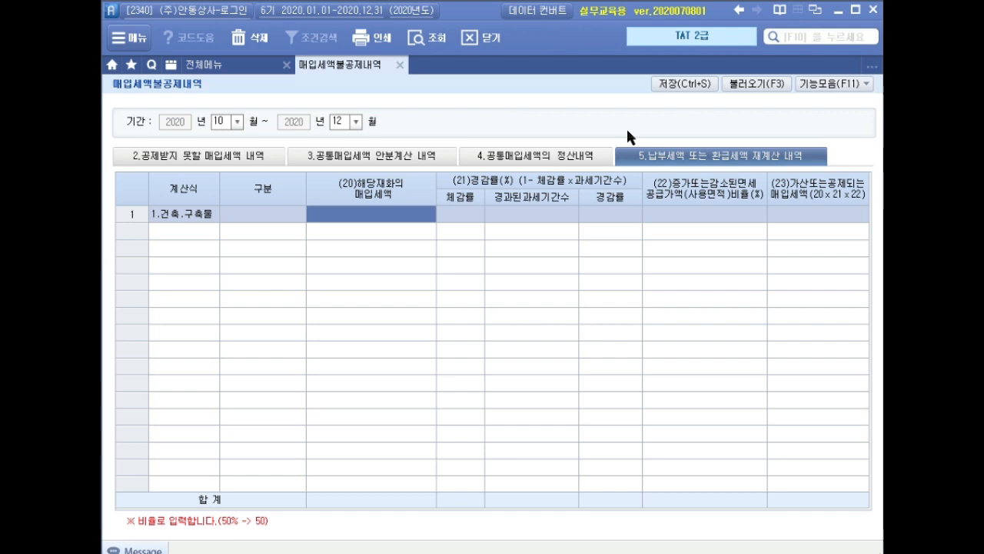
{"action": "type", "text": "80000000"}
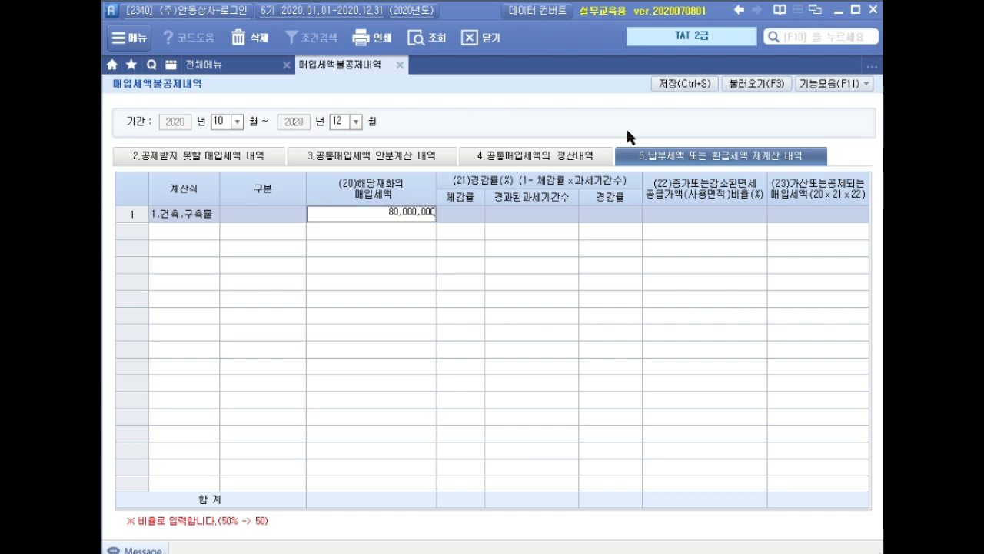
{"action": "key", "text": "Return"}
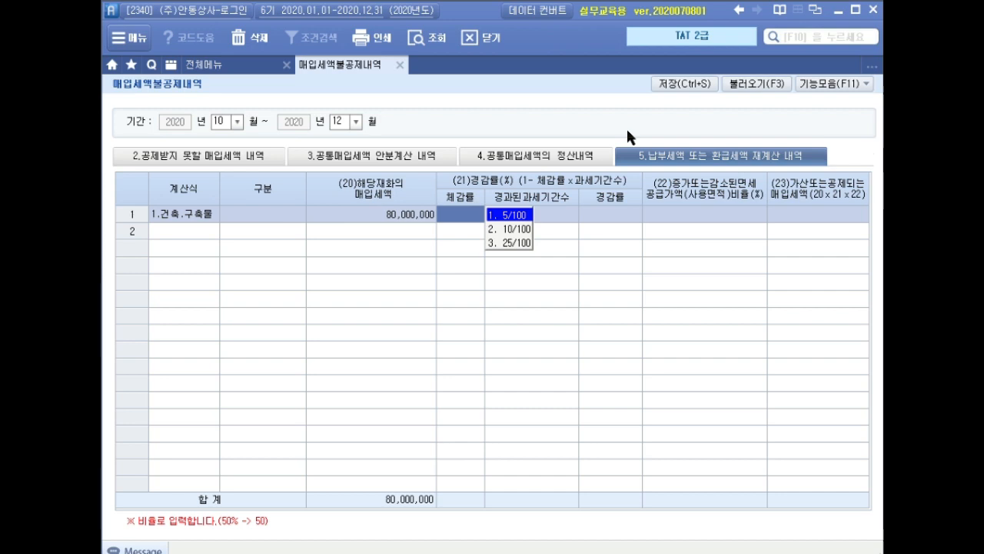
Complete the recalculation row with 체감률 5/100, 경과된과세기간수 5 and 증가또는감소된면세 비율 20
{"action": "type", "text": "1"}
{"action": "key", "text": "Return"}
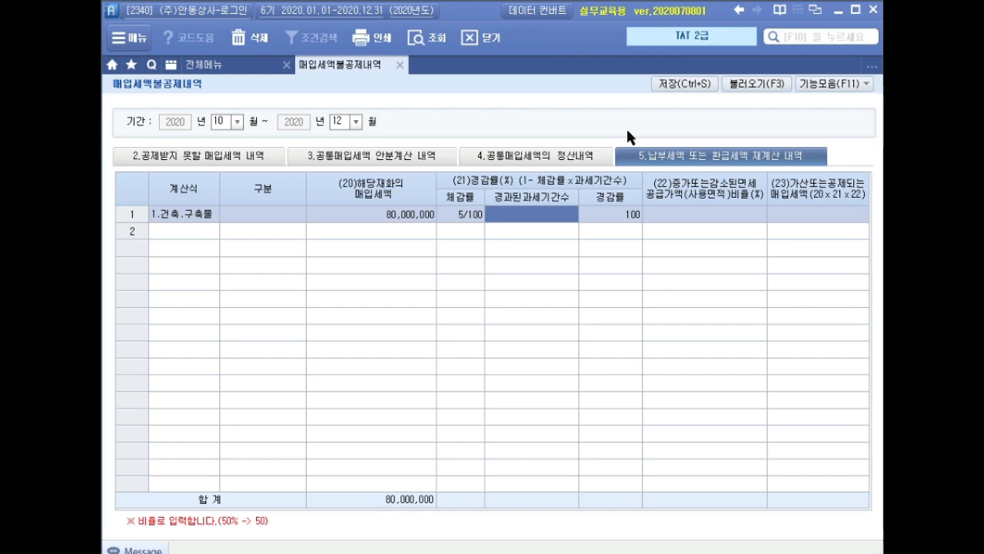
{"action": "type", "text": "5"}
{"action": "key", "text": "Return"}
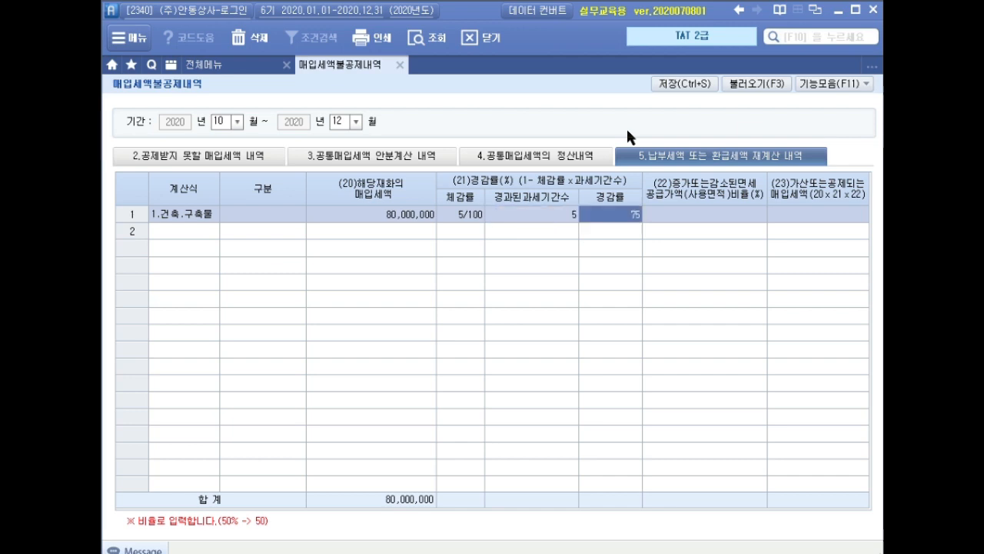
{"action": "key", "text": "Return"}
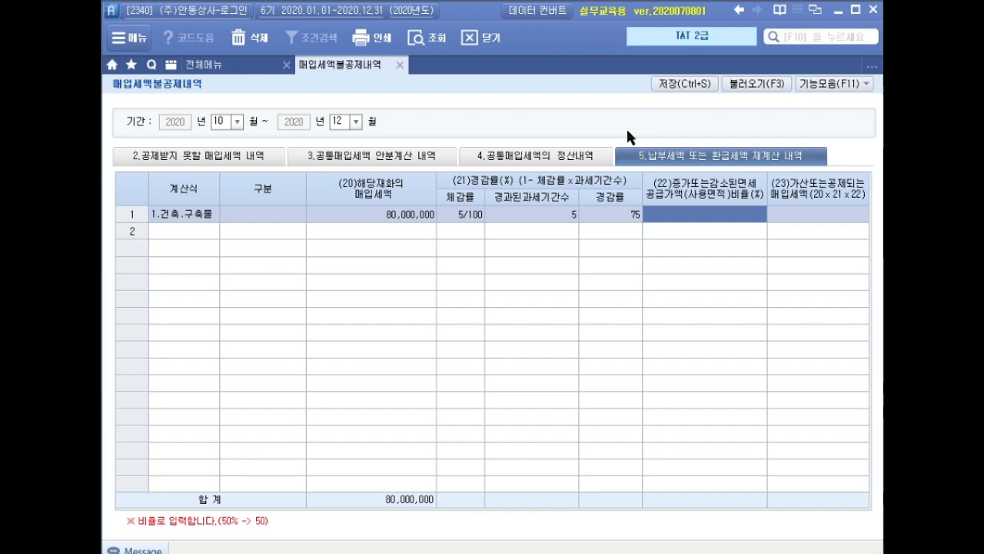
{"action": "type", "text": "20"}
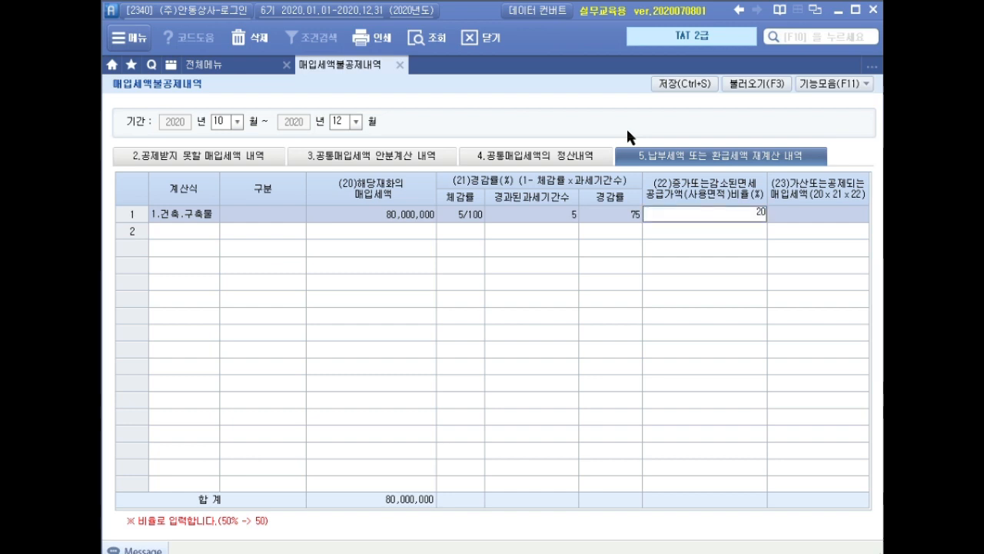
{"action": "key", "text": "Return"}
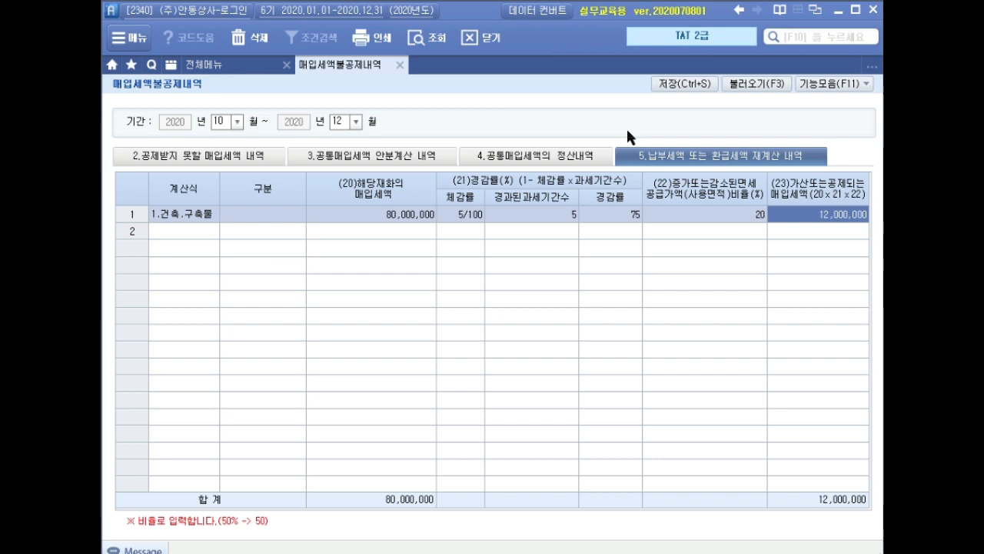
{"action": "key", "text": "Return"}
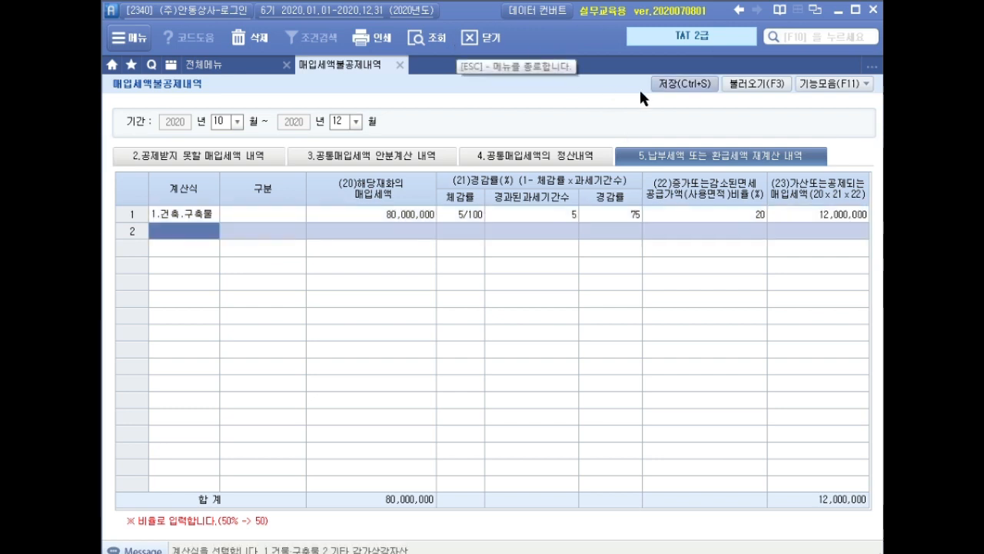
Save the 매입세액불공제내역 statement and close it
{"action": "left_click", "coordinate": [685, 85]}
{"action": "left_click", "coordinate": [454, 322]}
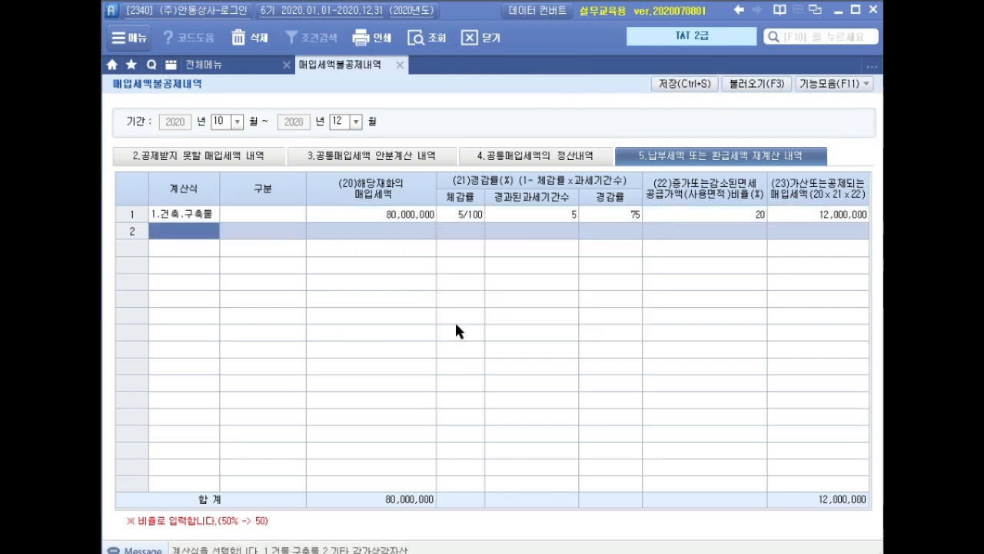
{"action": "left_click", "coordinate": [399, 65]}
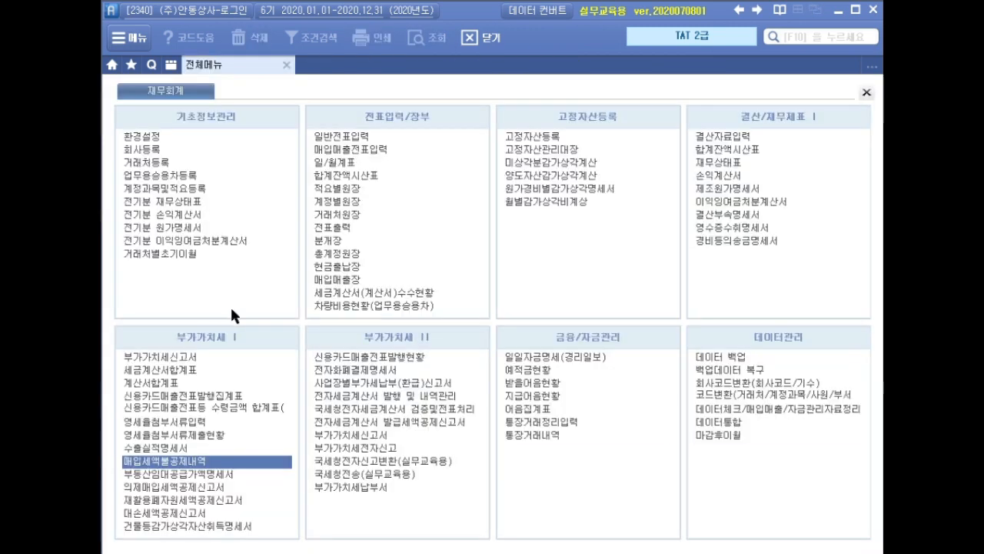
Load the saved 부가가치세신고서 for October 1 to December 31, 2020, and check its 공제받지못할매입세액 line
{"action": "left_click", "coordinate": [191, 357]}
{"action": "type", "text": "10"}
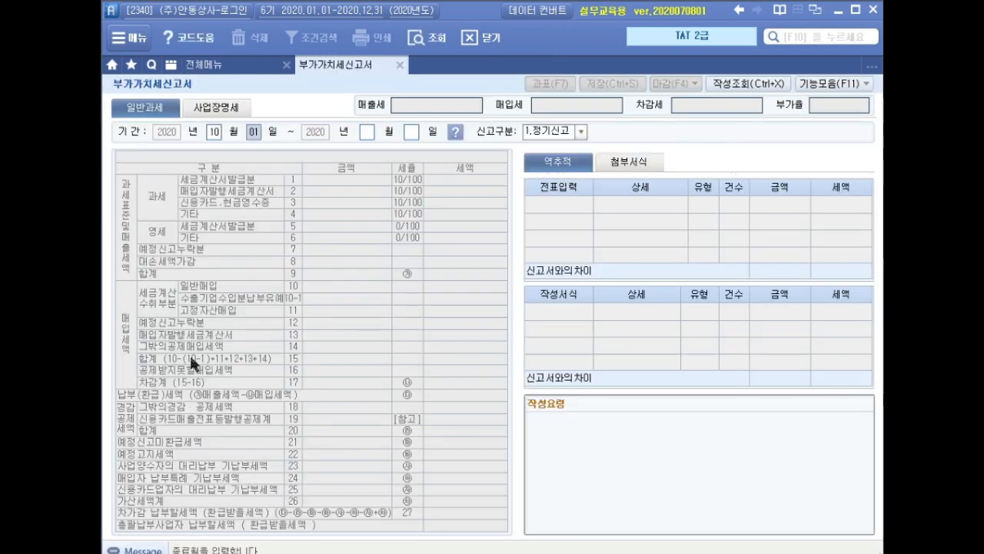
{"action": "type", "text": "0112"}
{"action": "key", "text": "Return"}
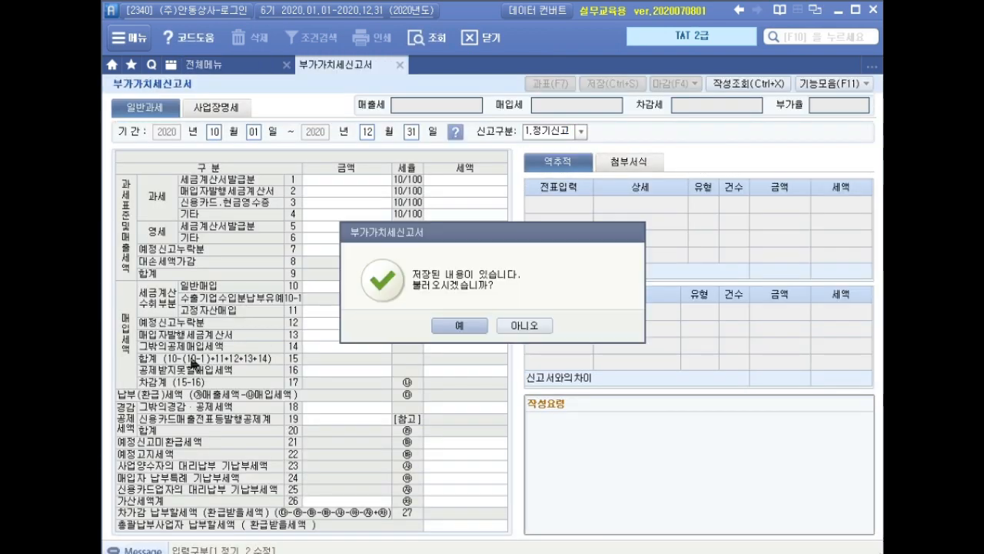
{"action": "left_click", "coordinate": [464, 327]}
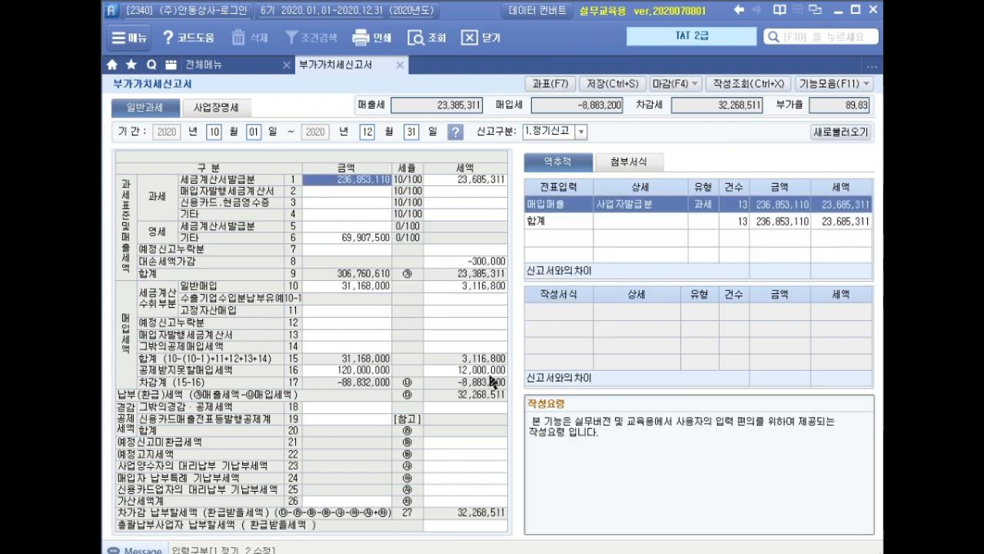
{"action": "left_click_drag", "start_coordinate": [293, 366], "coordinate": [514, 380]}
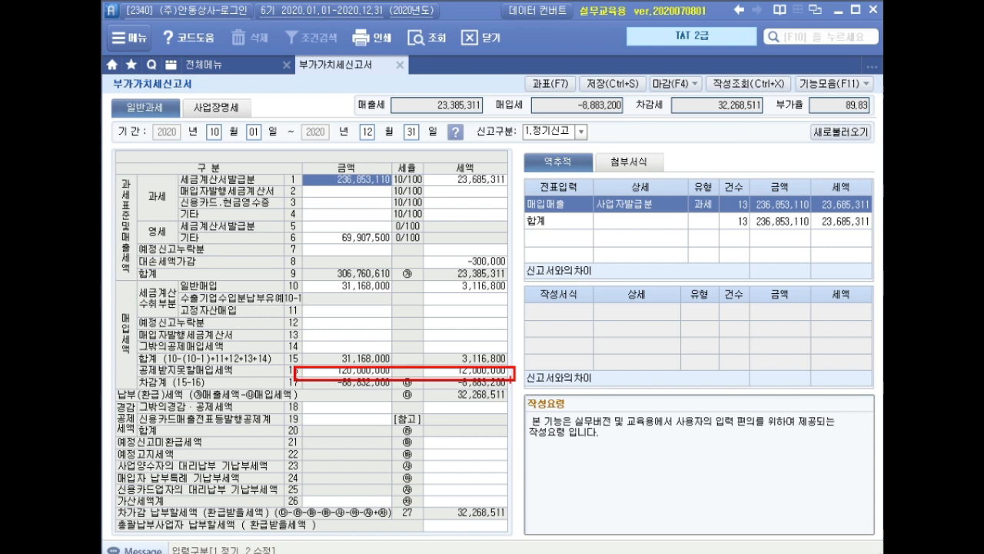
{"action": "key", "text": "Escape"}
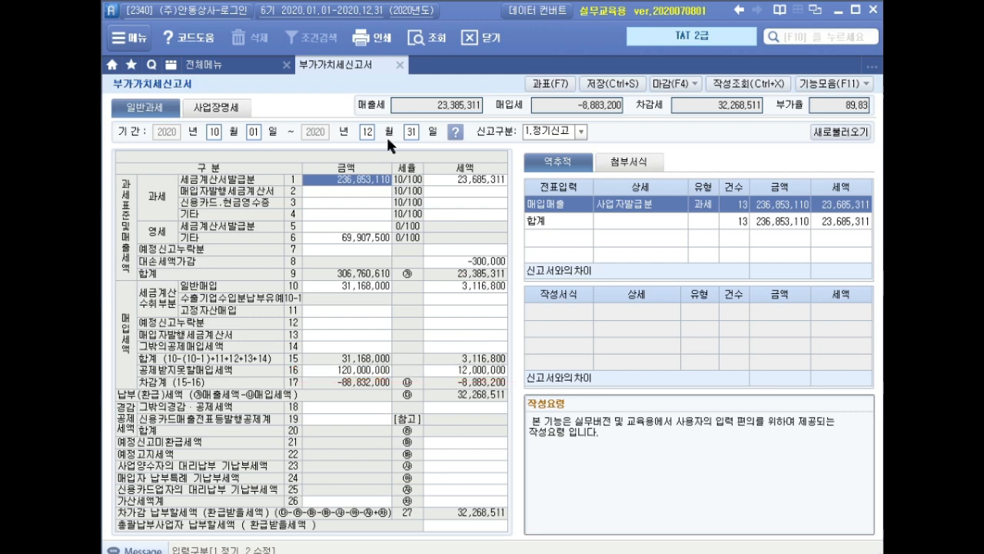
Close the VAT return and open 일반전표입력 for December 31, 2020
{"action": "left_click", "coordinate": [399, 65]}
{"action": "left_click", "coordinate": [443, 318]}
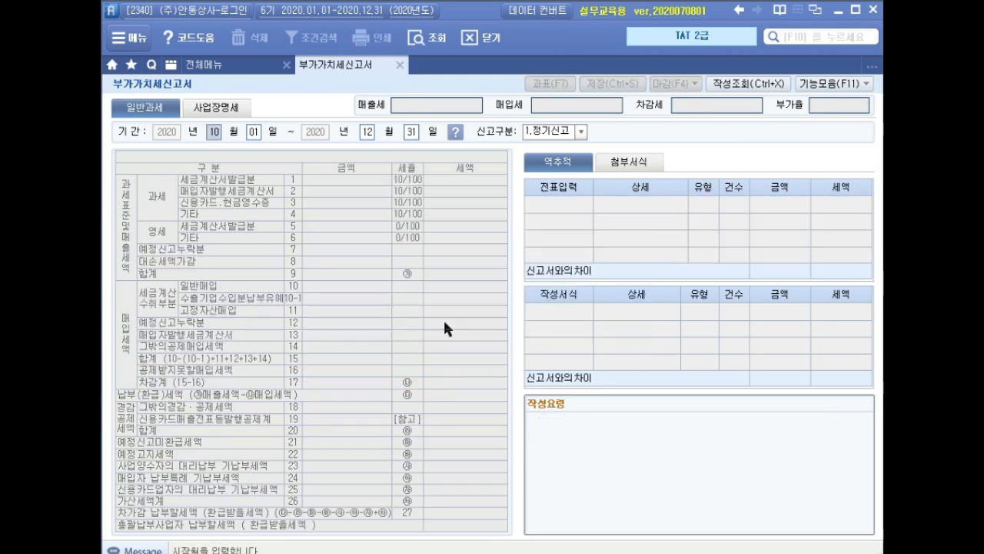
{"action": "left_click", "coordinate": [399, 64]}
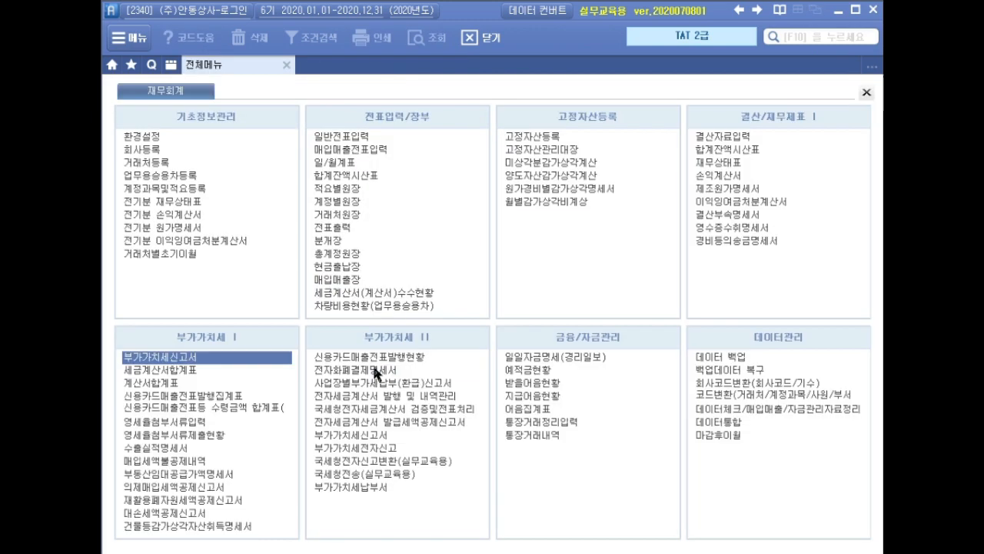
{"action": "left_click", "coordinate": [356, 137]}
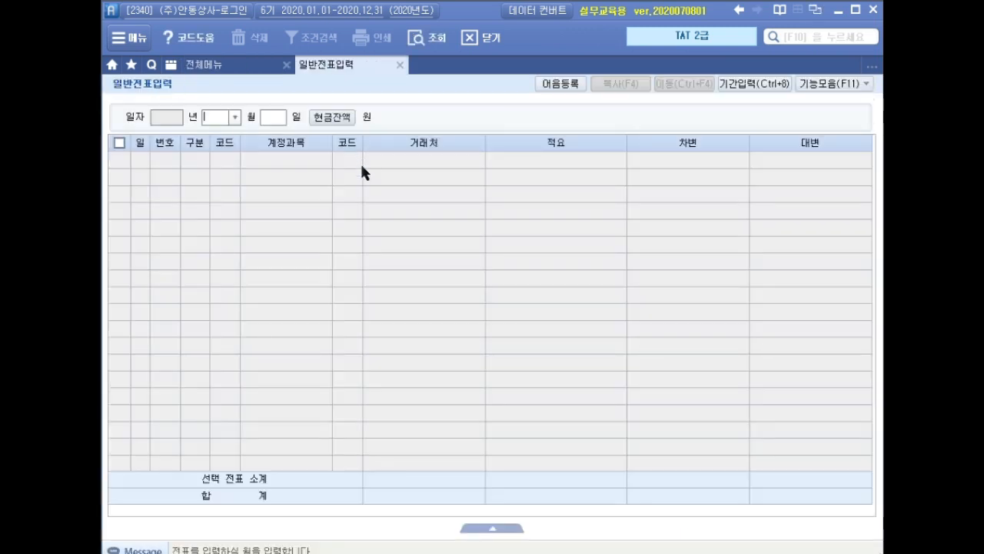
{"action": "type", "text": "31"}
{"action": "key", "text": "Return"}
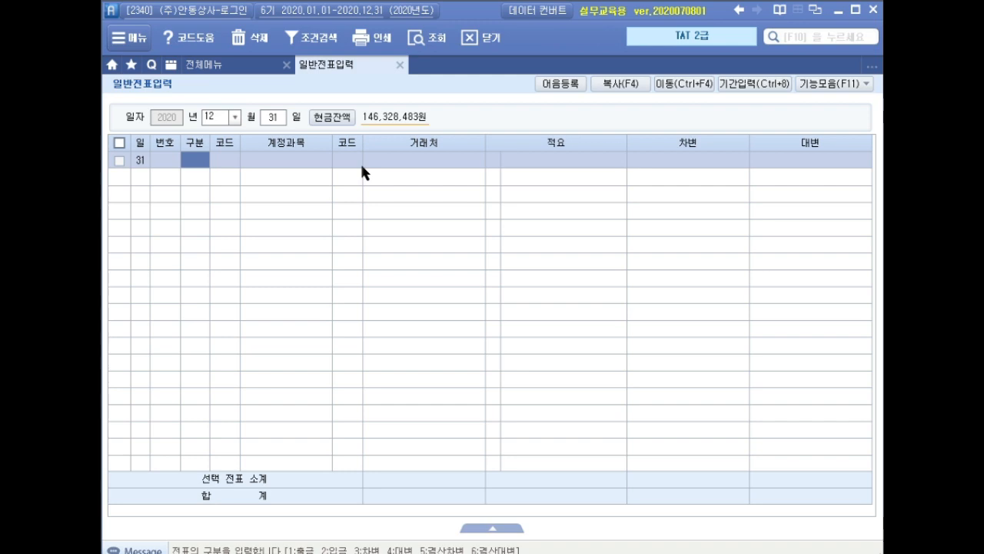
Enter a 대변 line for 부가세대급금 with an amount of 12,000,000
{"action": "type", "text": "4"}
{"action": "key", "text": "Return"}
{"action": "type", "text": "부가"}
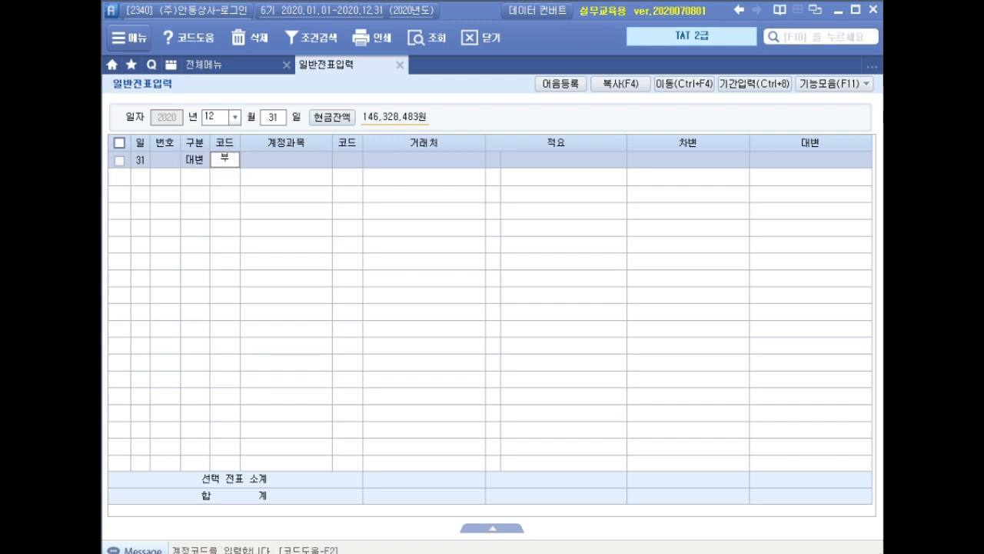
{"action": "key", "text": "Return"}
{"action": "key", "text": "Return"}
{"action": "key", "text": "Return"}
{"action": "key", "text": "Return"}
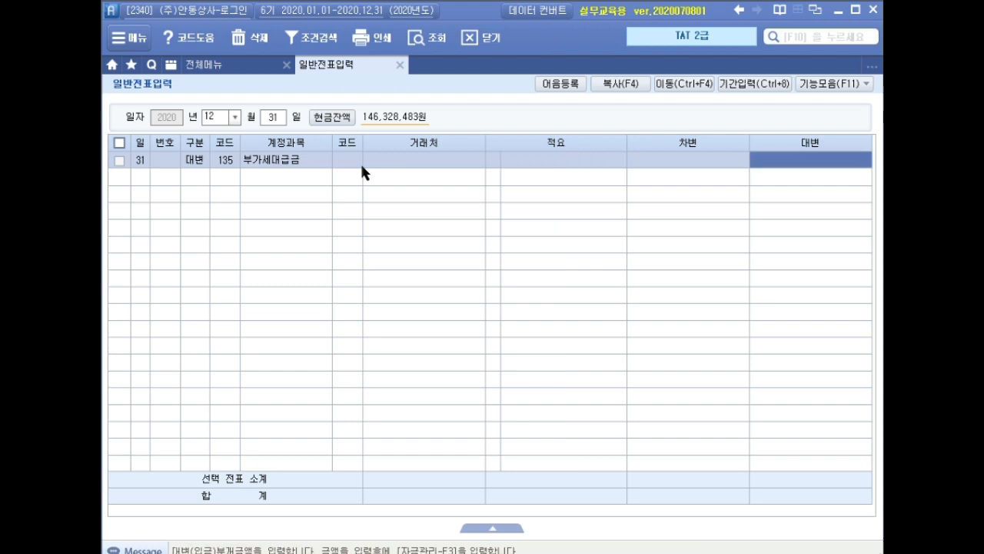
{"action": "type", "text": "12000000"}
{"action": "key", "text": "Return"}
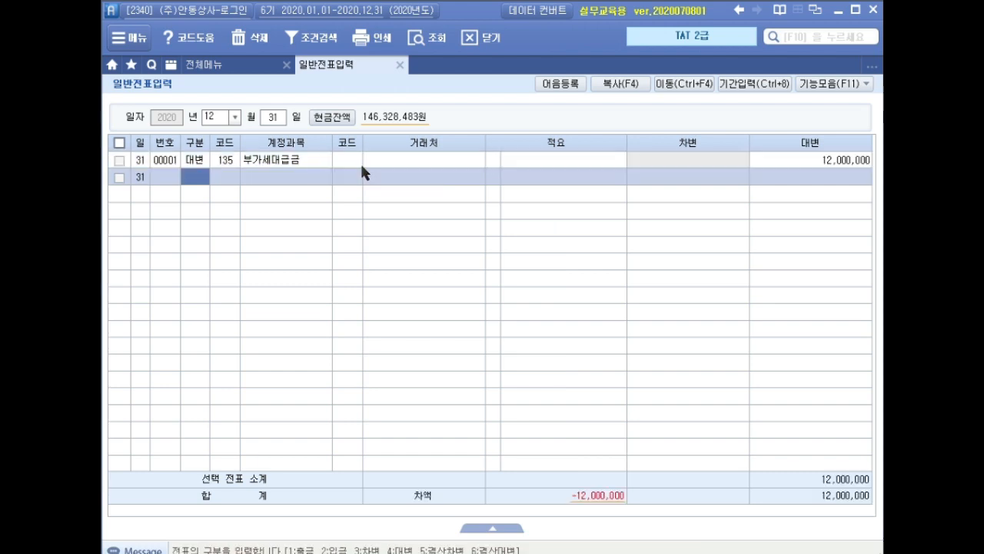
Add the offsetting 차변 line for account 202 건물 with an amount of 12,000,000
{"action": "type", "text": "3"}
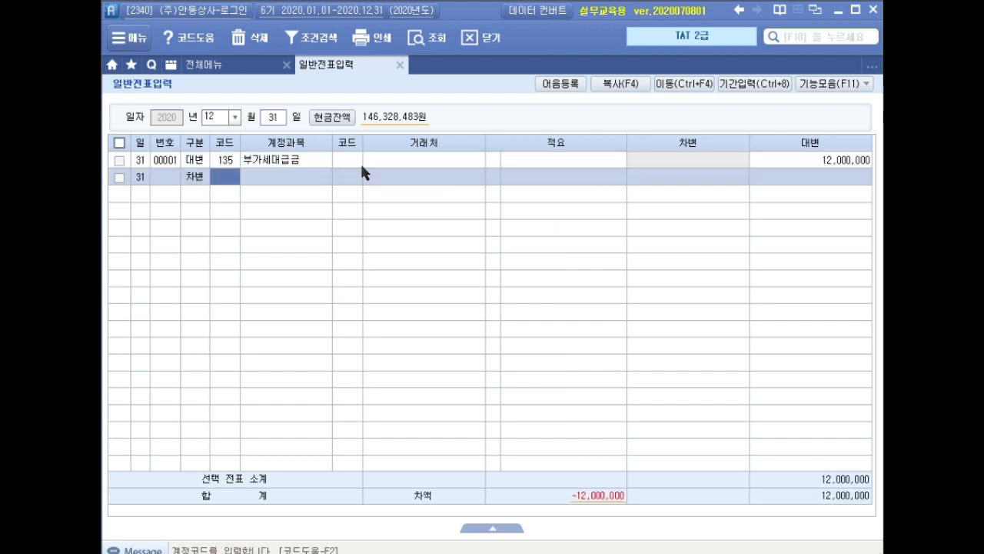
{"action": "type", "text": "건물"}
{"action": "key", "text": "Return"}
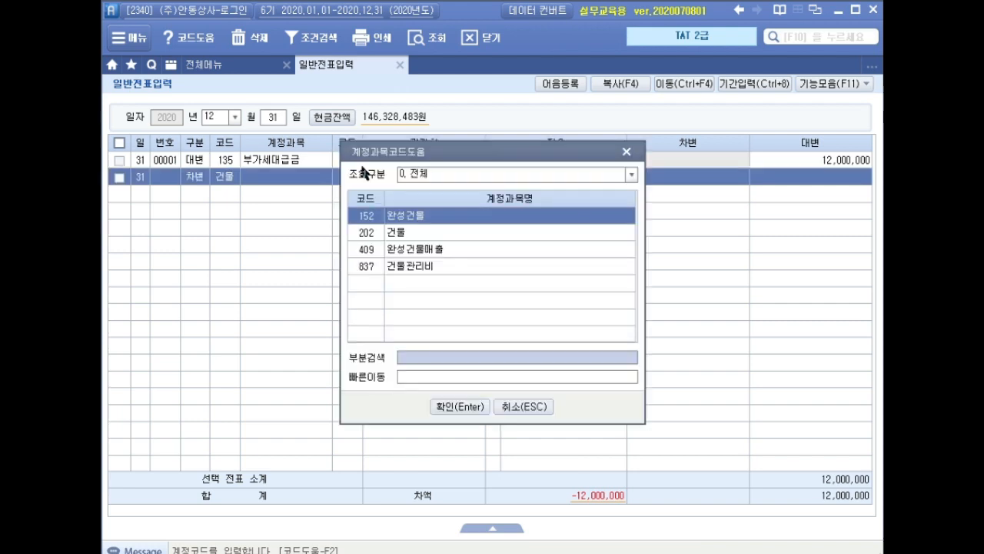
{"action": "key", "text": "Down"}
{"action": "key", "text": "Return"}
{"action": "key", "text": "Return"}
{"action": "key", "text": "Return"}
{"action": "key", "text": "Return"}
{"action": "key", "text": "Return"}
{"action": "type", "text": "12000000"}
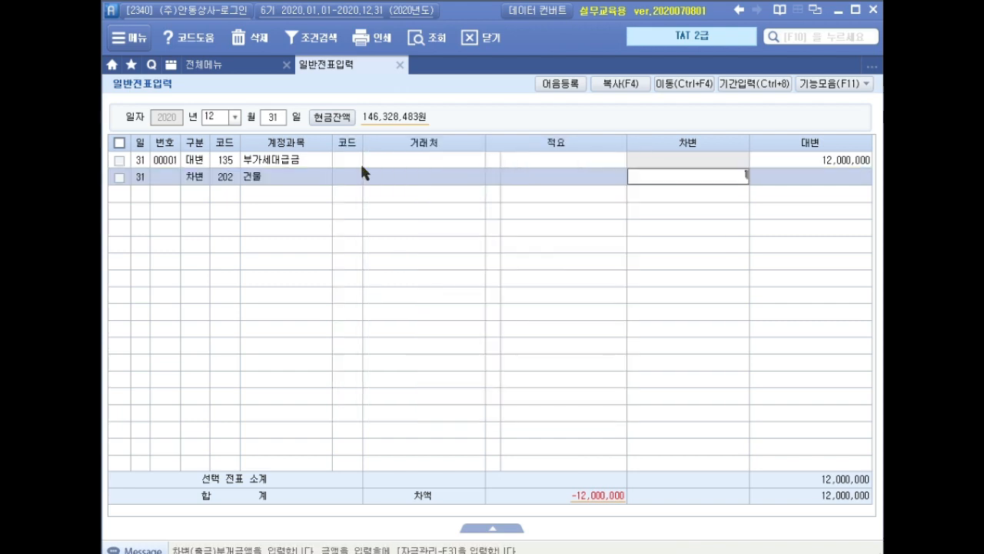
{"action": "key", "text": "Return"}
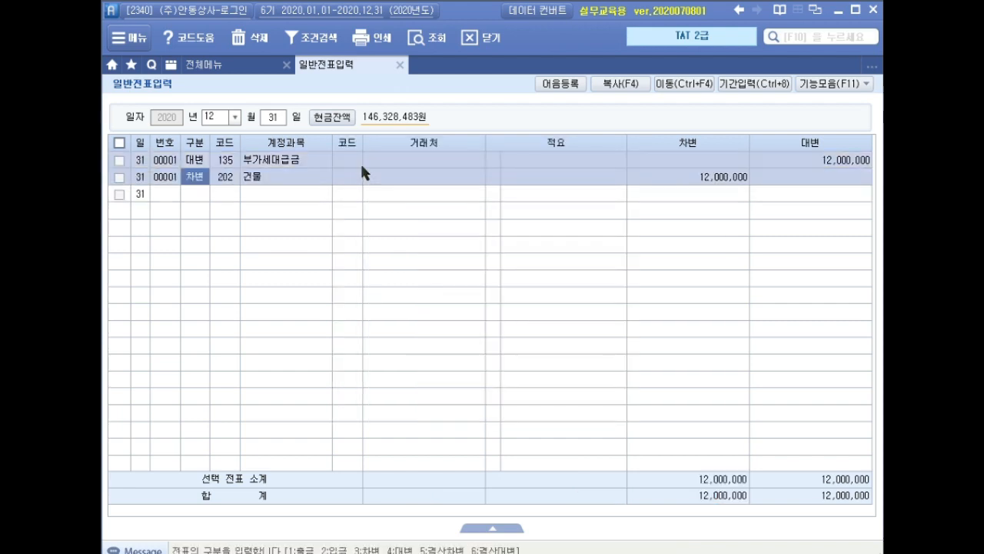